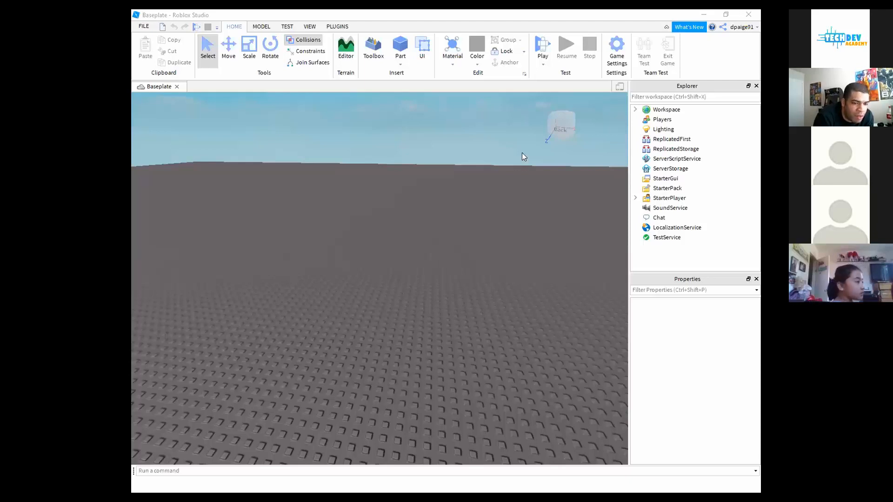
Hide the Explorer and Properties windows and show both of them again
{"action": "right_click_drag", "start_coordinate": [522, 153], "coordinate": [521, 152]}
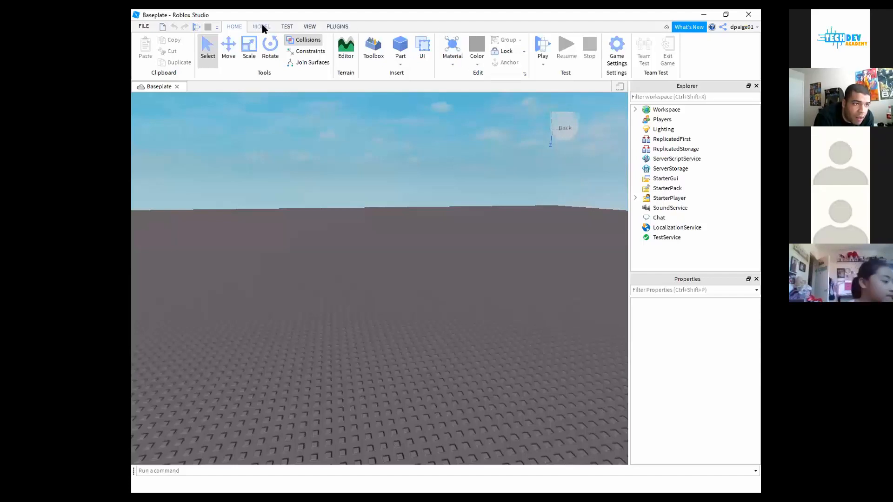
{"action": "left_click", "coordinate": [310, 26]}
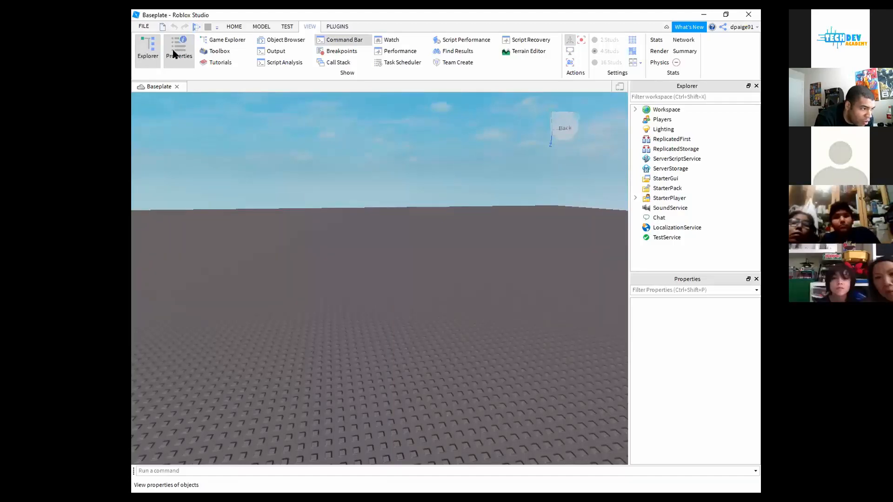
{"action": "left_click", "coordinate": [149, 56]}
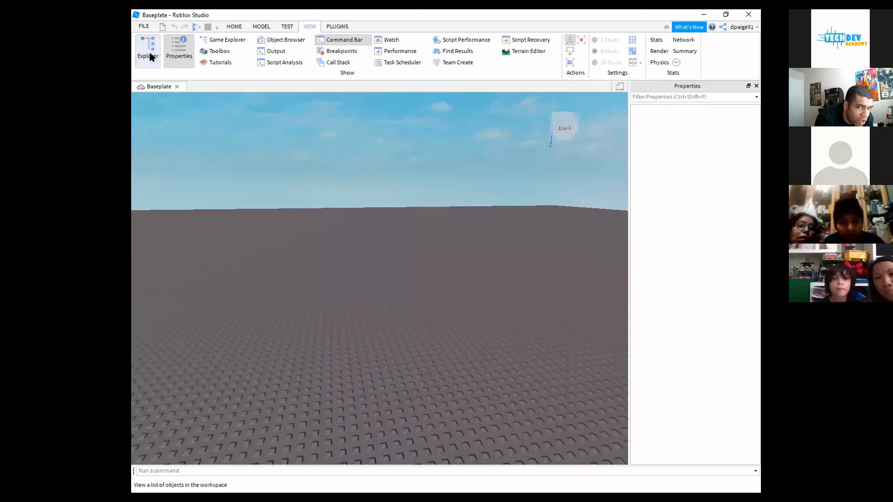
{"action": "left_click", "coordinate": [171, 55]}
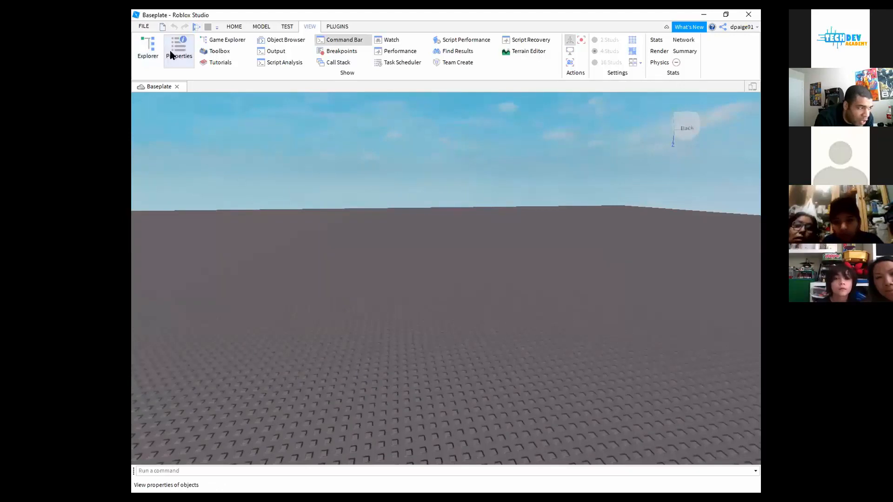
{"action": "left_click", "coordinate": [146, 54]}
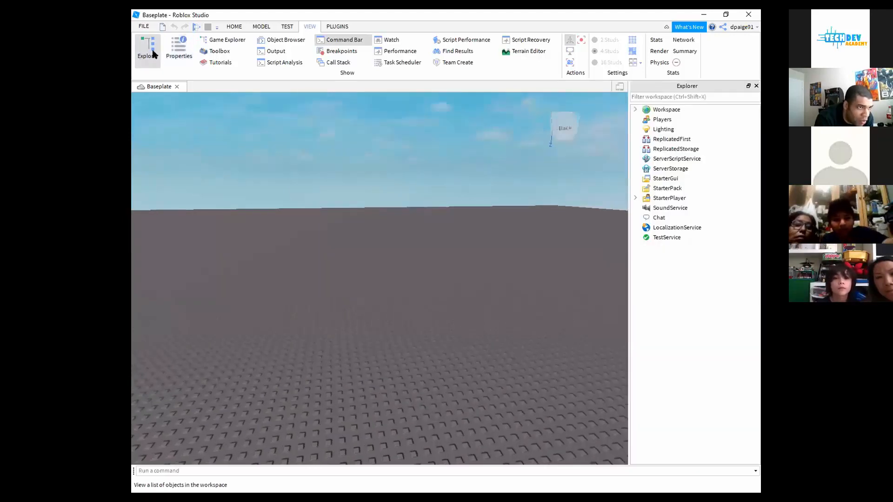
{"action": "left_click", "coordinate": [176, 57]}
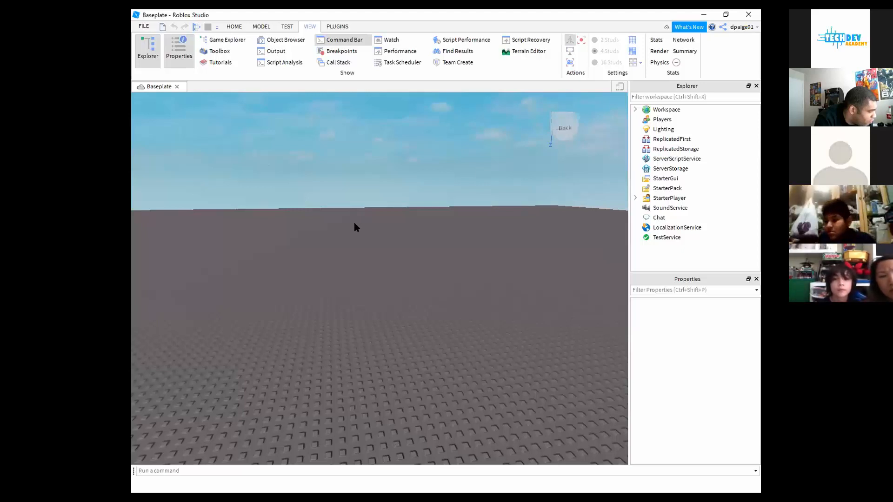
{"action": "left_click", "coordinate": [238, 26]}
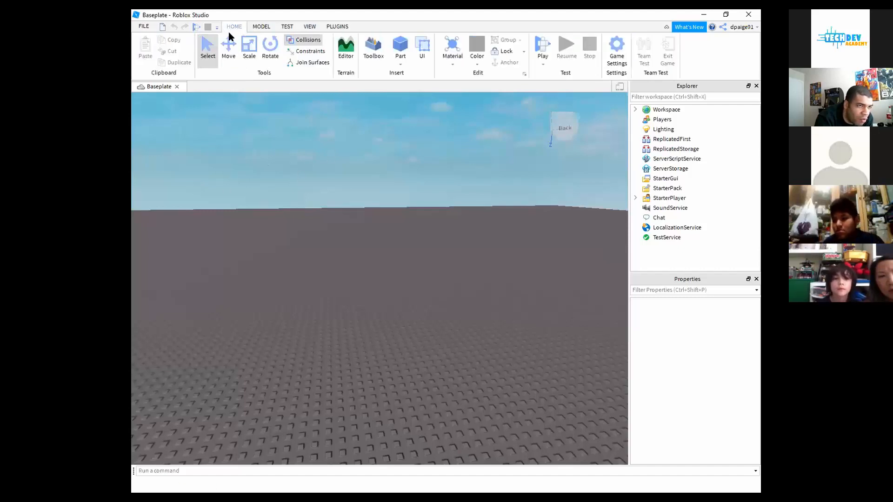
{"action": "left_click", "coordinate": [310, 26]}
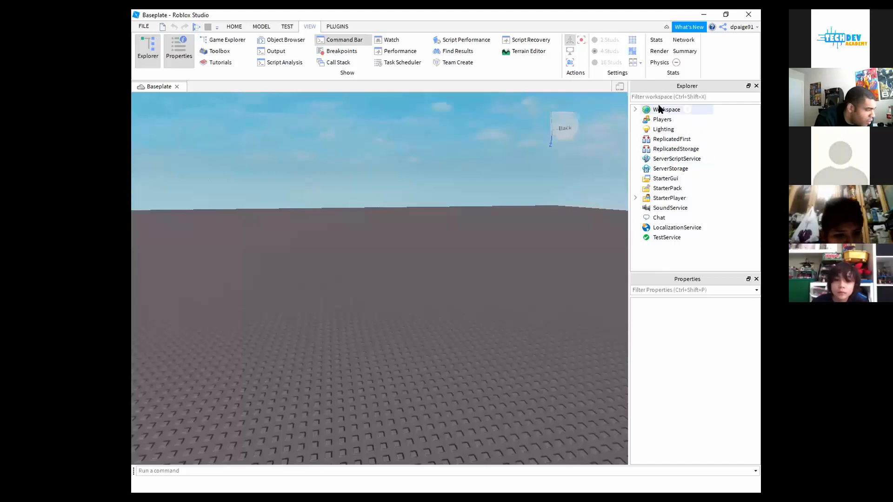
Expand the Workspace in the object tree and delete the Baseplate from it
{"action": "left_click", "coordinate": [635, 109]}
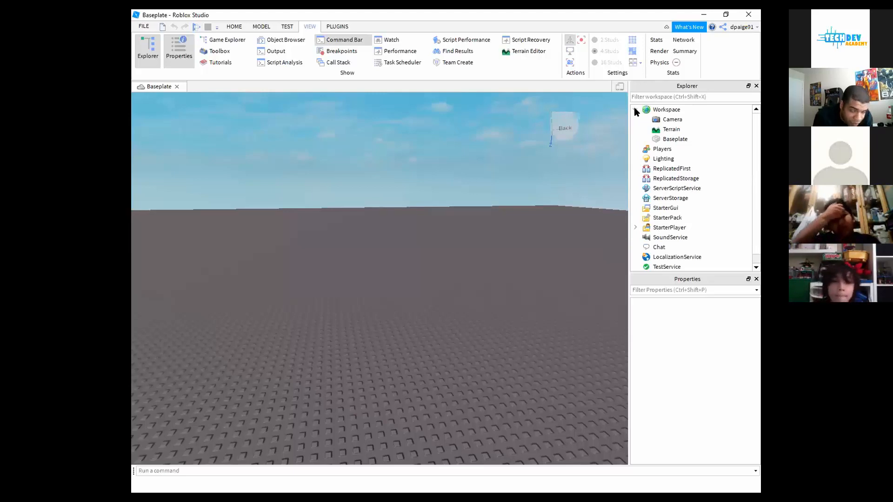
{"action": "left_click", "coordinate": [663, 140]}
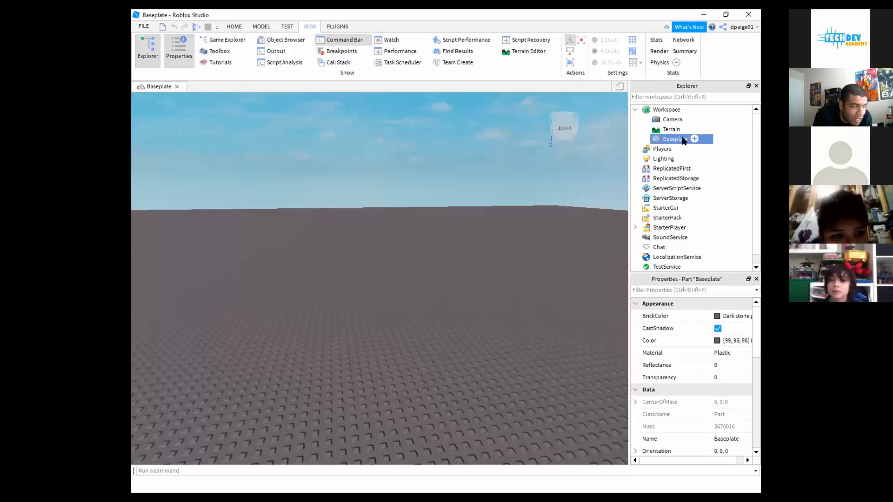
{"action": "right_click", "coordinate": [654, 142]}
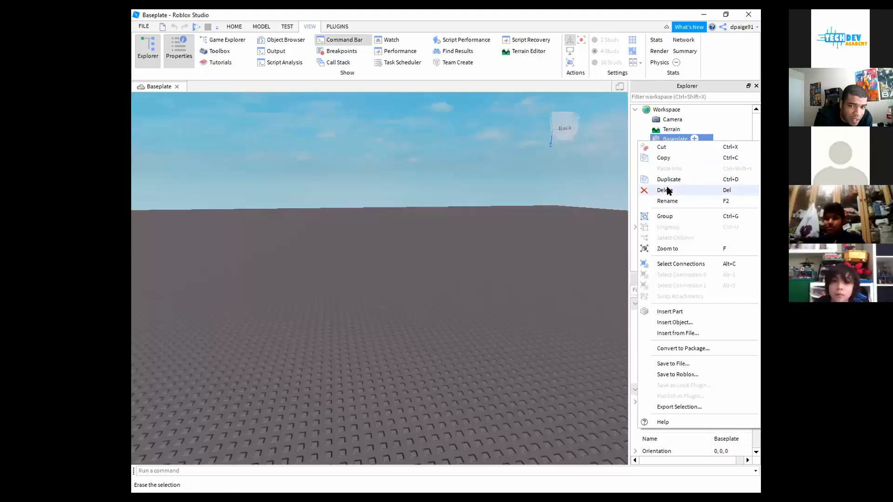
{"action": "left_click", "coordinate": [589, 15]}
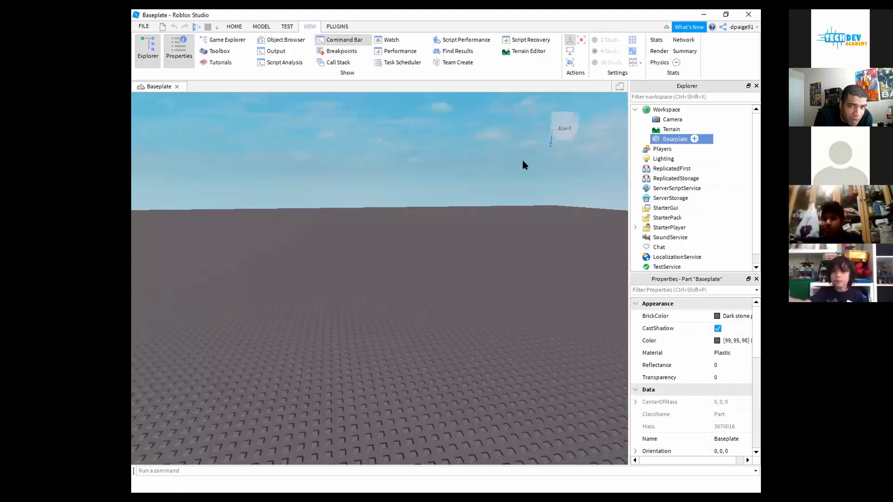
{"action": "left_click", "coordinate": [668, 141]}
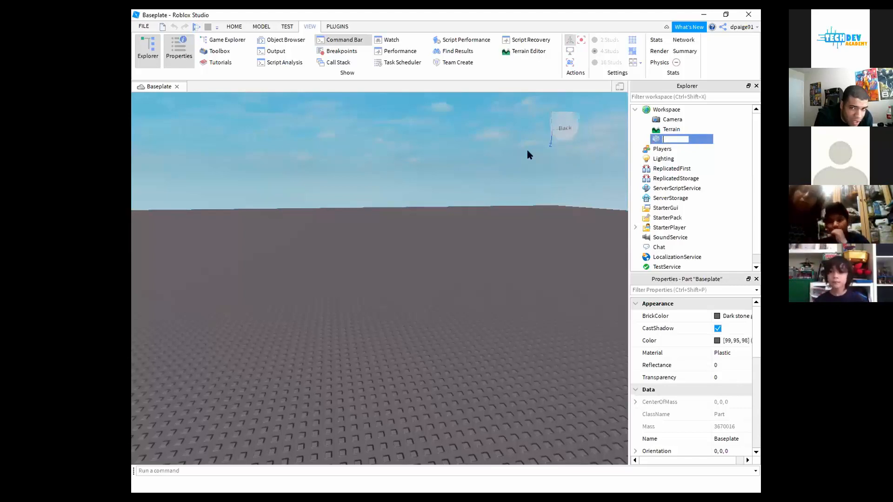
{"action": "left_click", "coordinate": [659, 158]}
{"action": "left_click", "coordinate": [658, 142]}
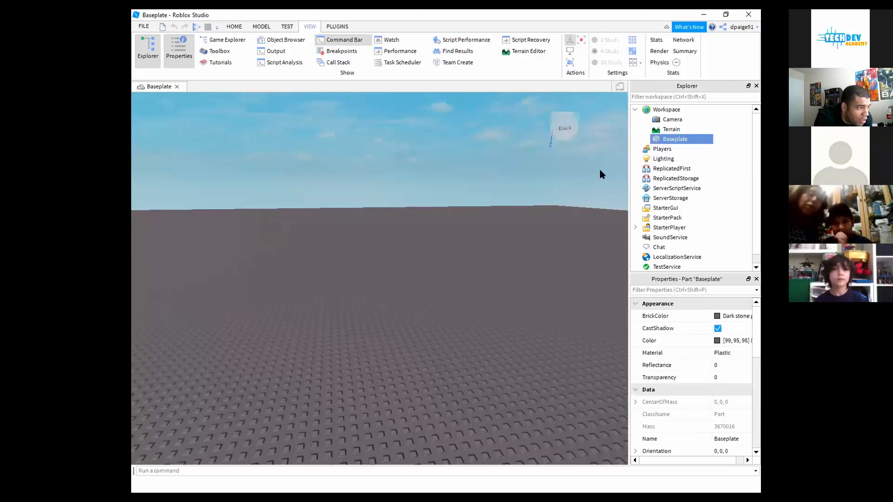
{"action": "key", "text": "Delete"}
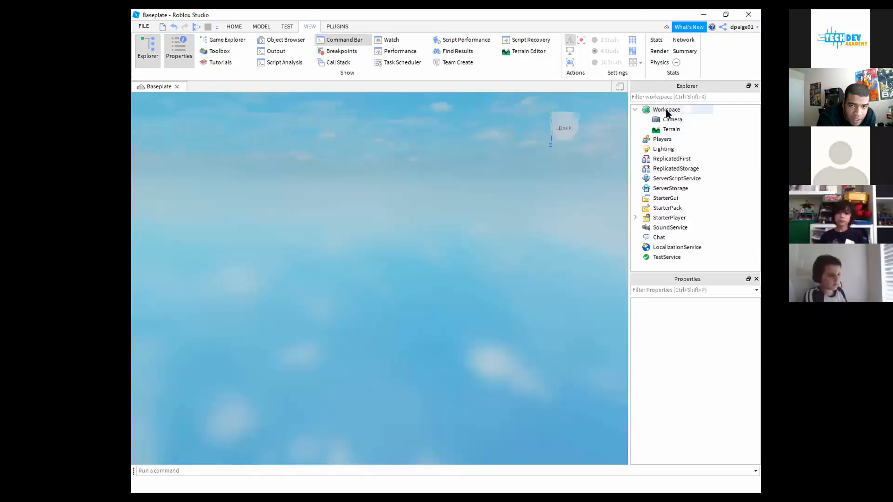
Try inserting a SpawnLocation object into the Workspace and delete it again
{"action": "left_click", "coordinate": [665, 111]}
{"action": "right_click", "coordinate": [667, 111]}
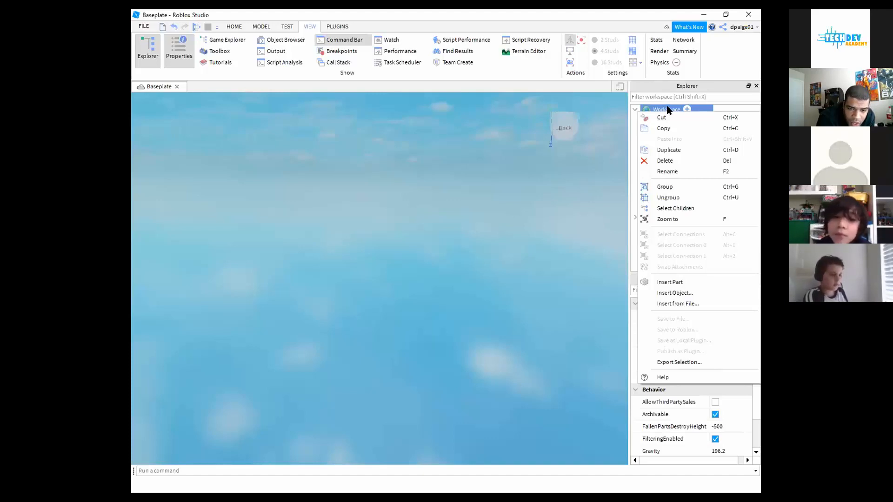
{"action": "left_click", "coordinate": [667, 107]}
{"action": "right_click", "coordinate": [668, 107]}
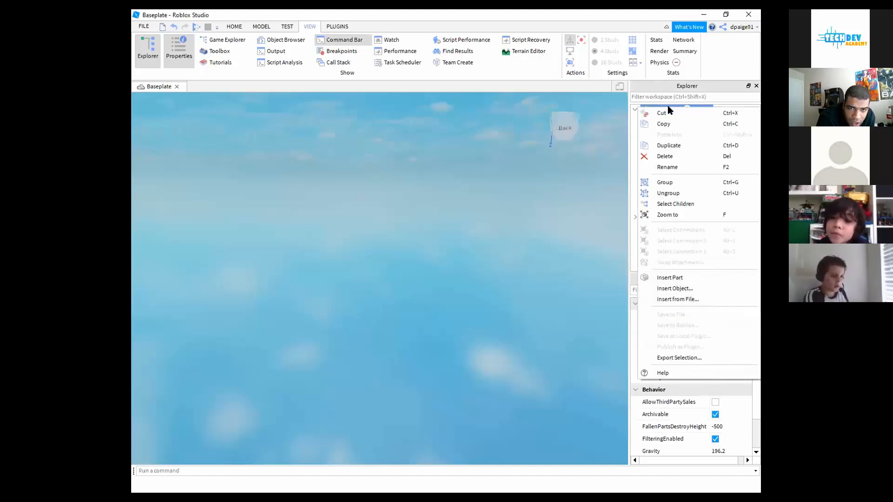
{"action": "left_click", "coordinate": [668, 110]}
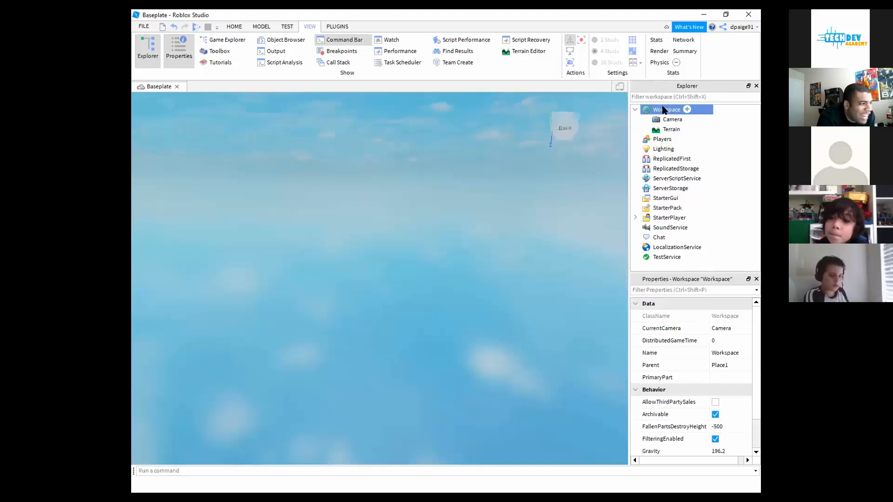
{"action": "right_click", "coordinate": [664, 110]}
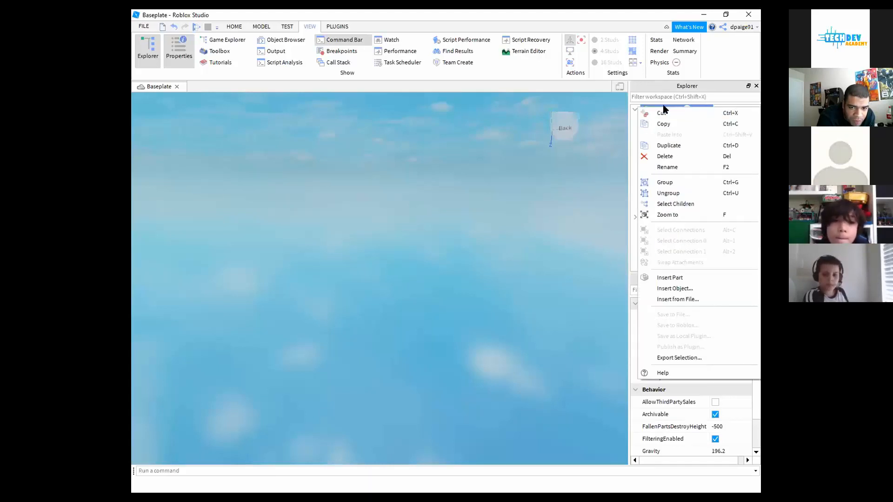
{"action": "left_click", "coordinate": [676, 290]}
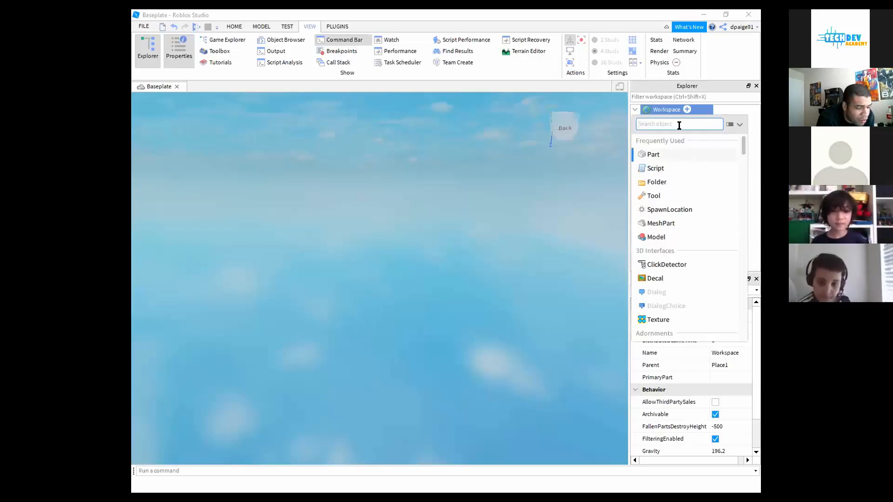
{"action": "left_click", "coordinate": [662, 209]}
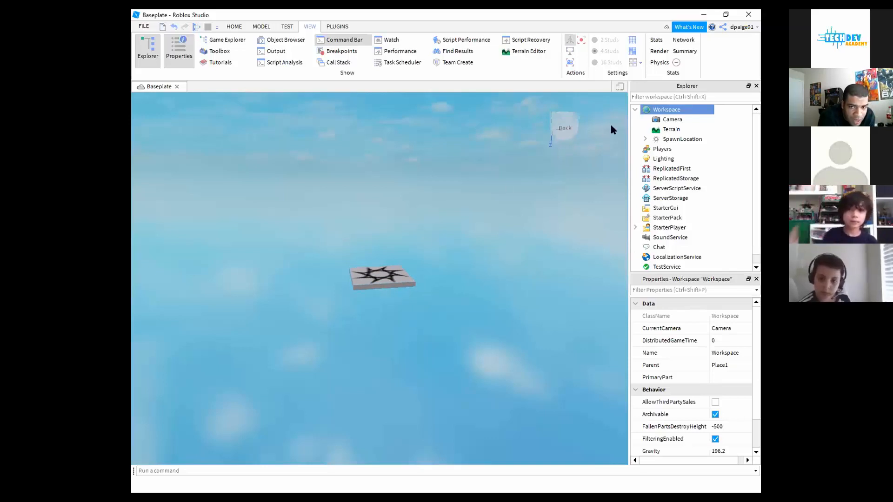
{"action": "left_click", "coordinate": [659, 141]}
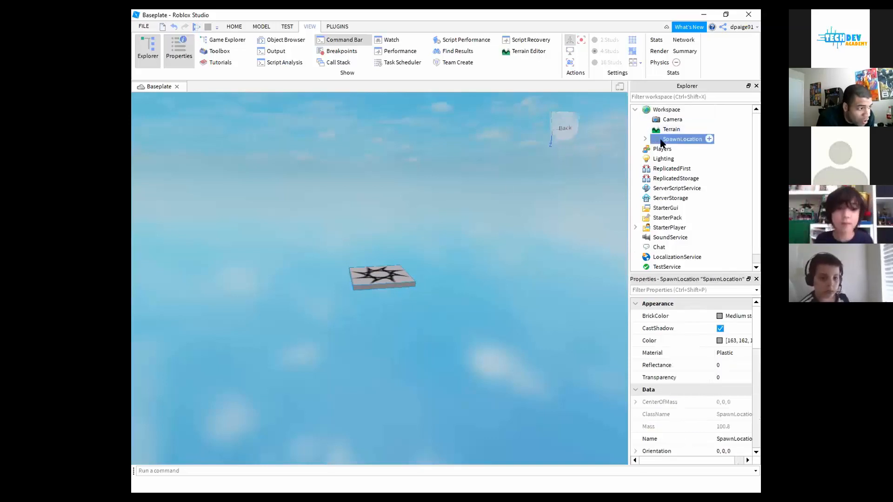
{"action": "key", "text": "Delete"}
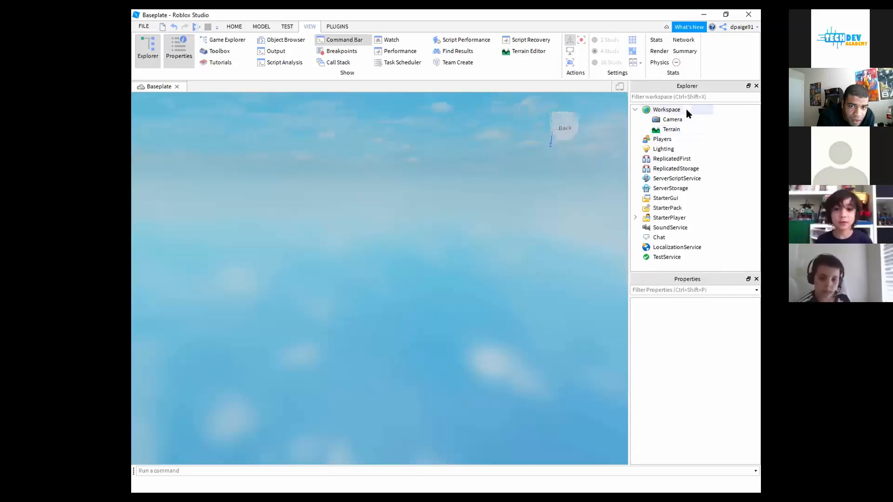
Insert a new SpawnLocation object into the empty Workspace
{"action": "left_click", "coordinate": [670, 110]}
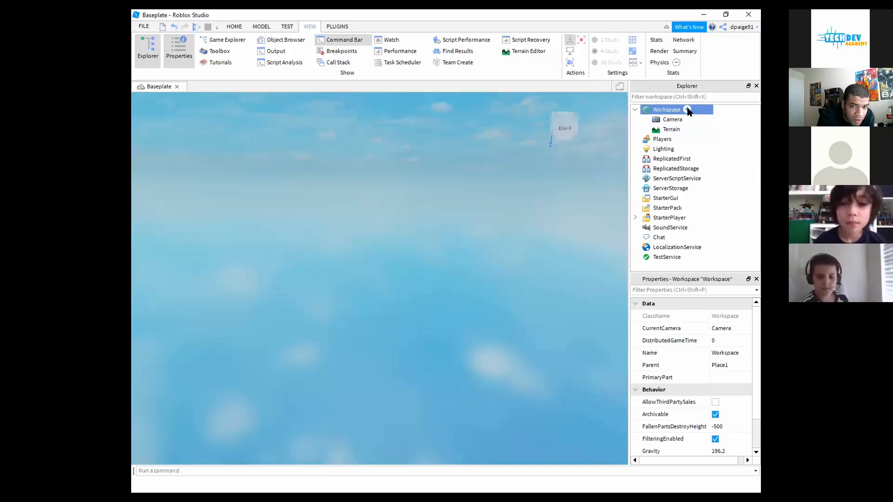
{"action": "left_click", "coordinate": [688, 110]}
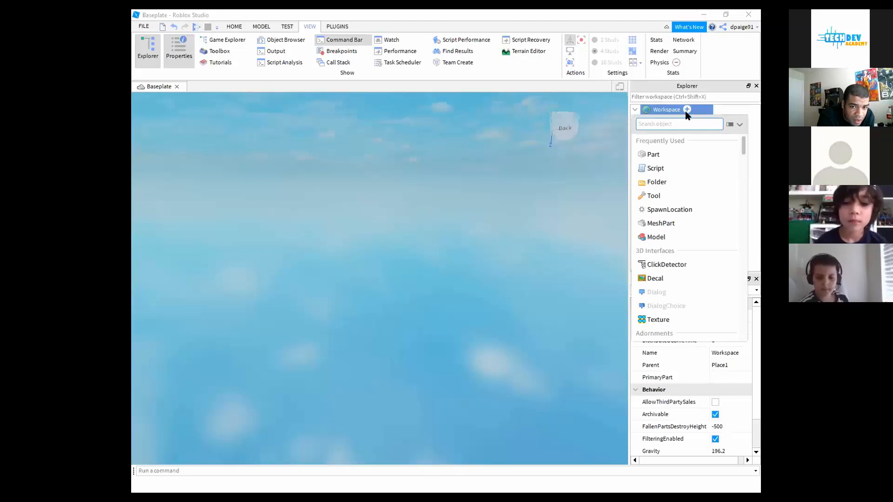
{"action": "left_click", "coordinate": [669, 209]}
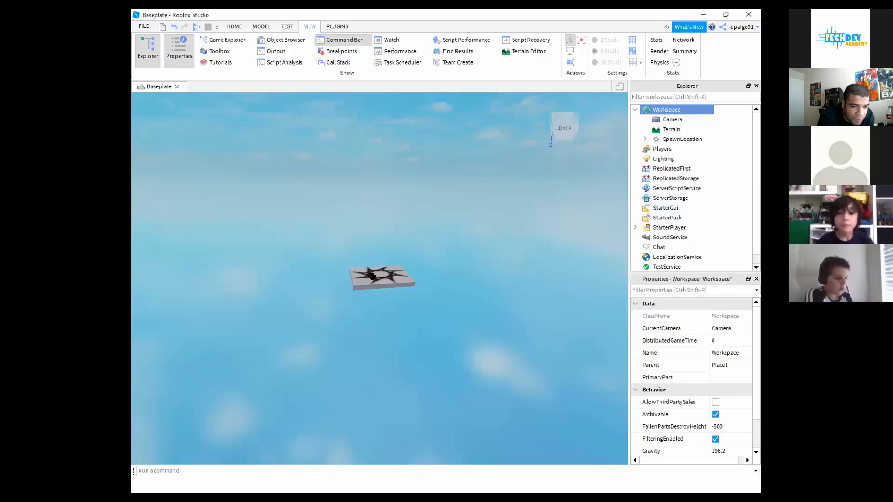
Focus the camera on the SpawnLocation and examine it from different distances and angles
{"action": "scroll", "coordinate": [371, 276], "scroll_direction": "up", "scroll_amount": 3}
{"action": "right_click_drag", "start_coordinate": [372, 276], "coordinate": [494, 153]}
{"action": "left_click", "coordinate": [494, 154]}
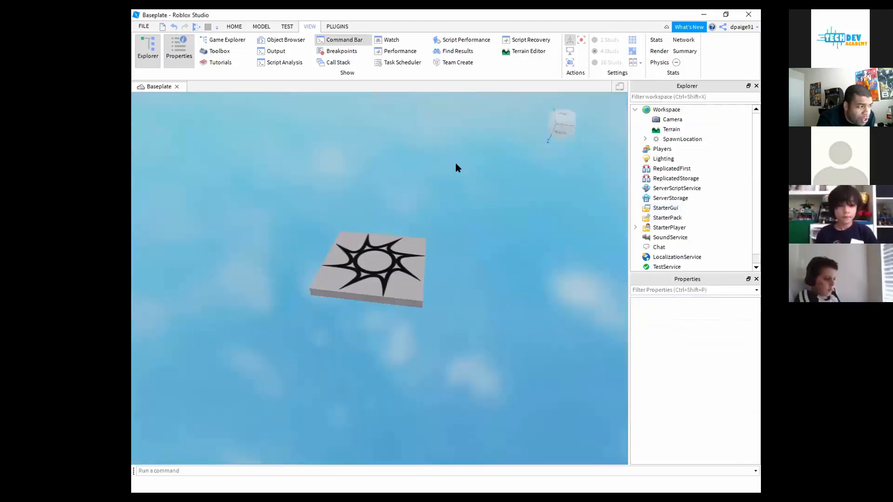
{"action": "left_click", "coordinate": [669, 140]}
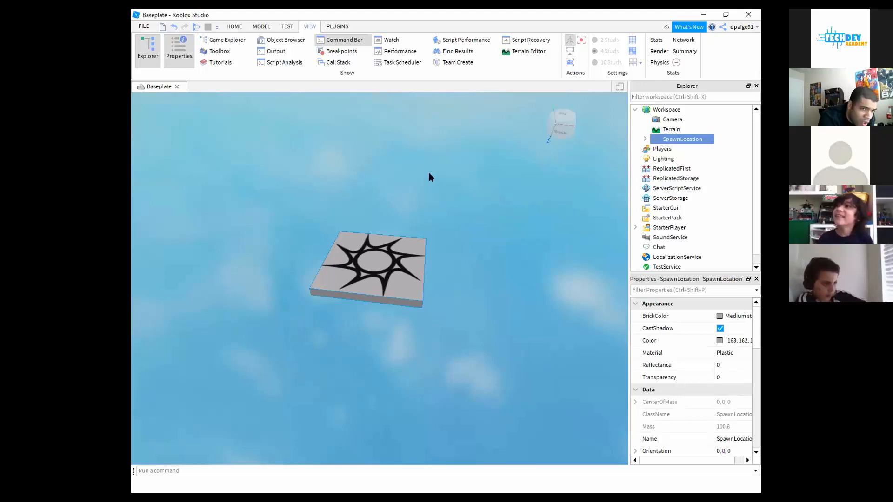
{"action": "scroll", "coordinate": [429, 177], "scroll_direction": "down", "scroll_amount": 5}
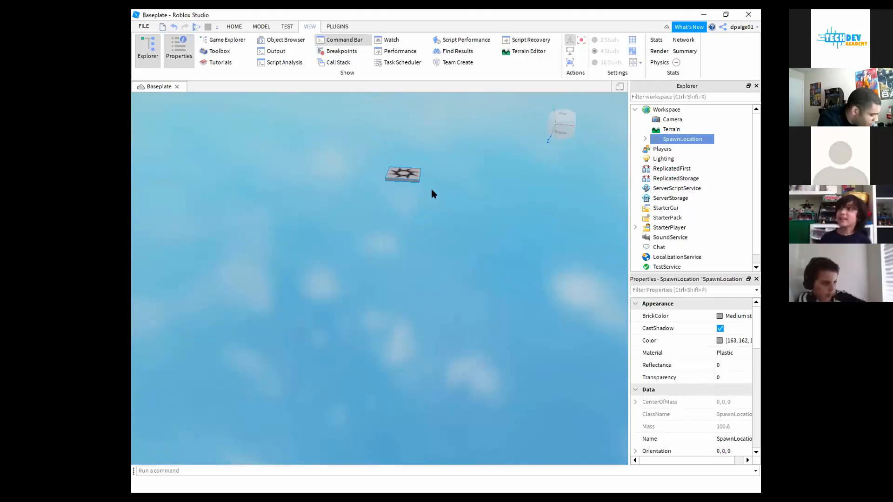
{"action": "key", "text": "f"}
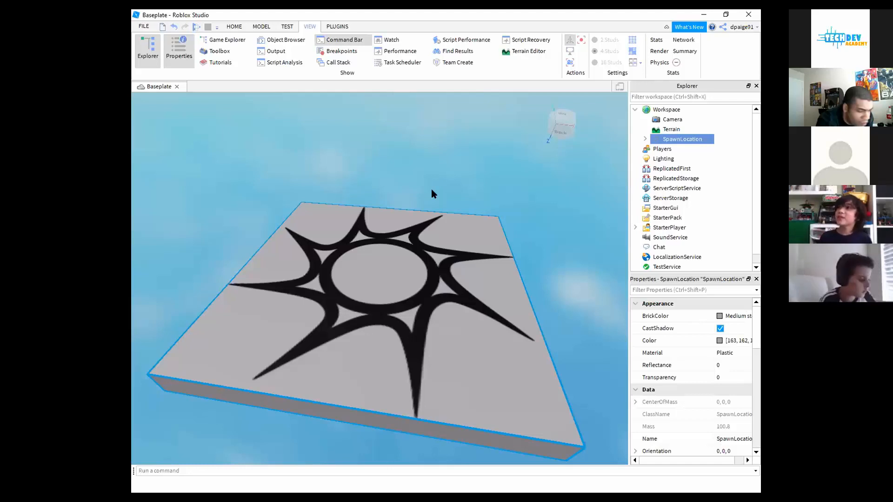
{"action": "scroll", "coordinate": [431, 189], "scroll_direction": "down", "scroll_amount": 5}
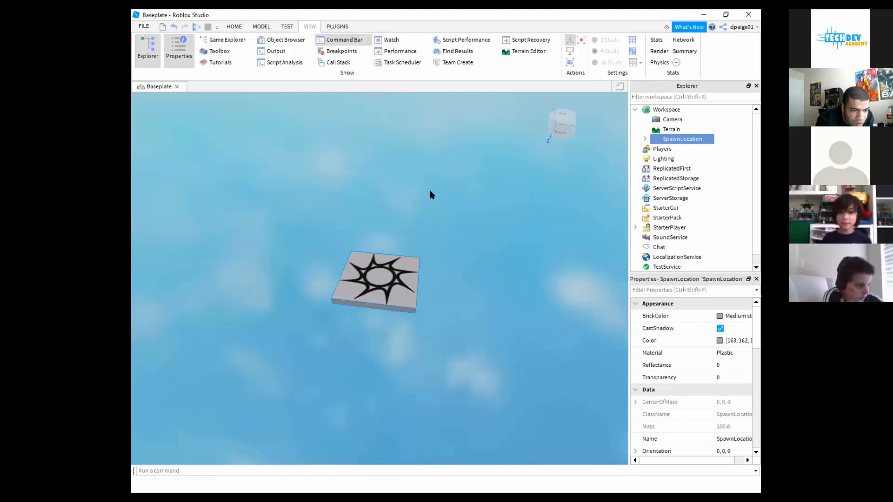
{"action": "scroll", "coordinate": [430, 191], "scroll_direction": "up", "scroll_amount": 3}
{"action": "scroll", "coordinate": [429, 191], "scroll_direction": "down", "scroll_amount": 2}
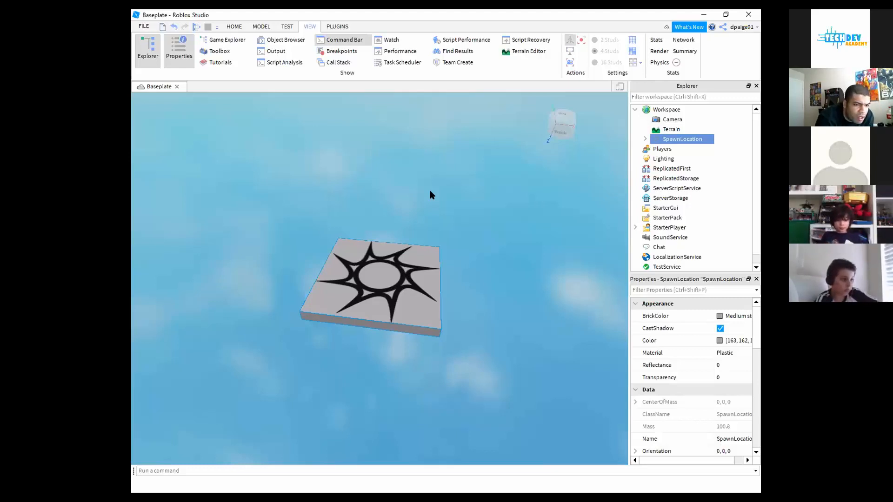
{"action": "key", "text": "w"}
{"action": "left_click", "coordinate": [427, 184]}
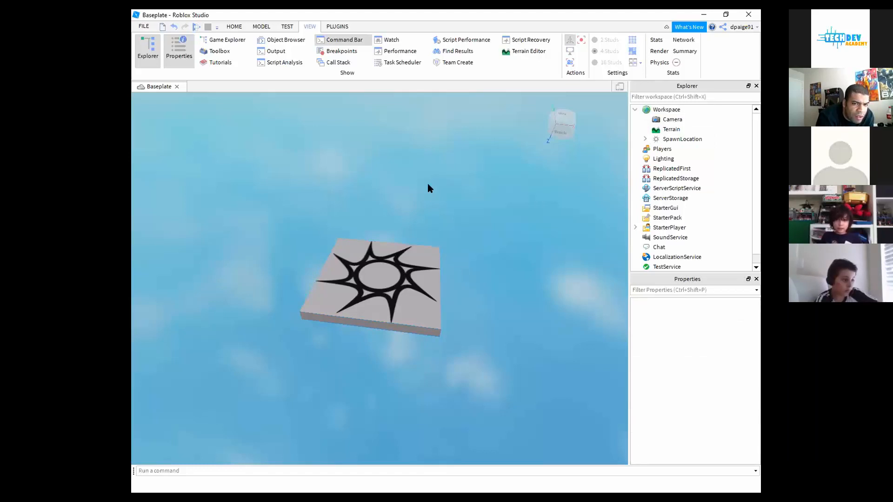
{"action": "right_click_drag", "start_coordinate": [338, 156], "coordinate": [333, 156]}
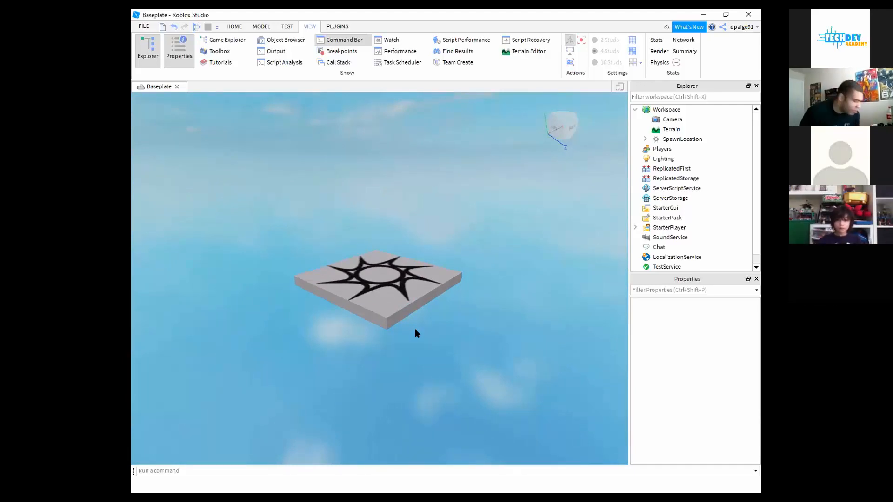
{"action": "key", "text": "a"}
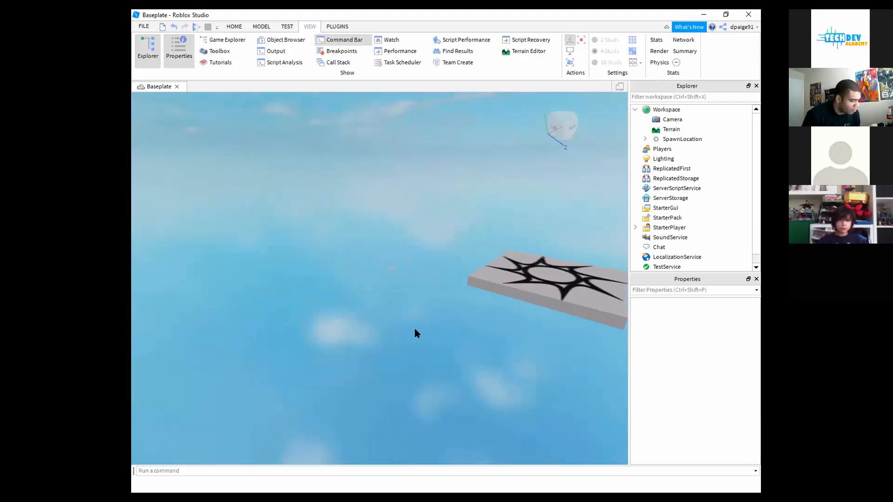
Fly the camera sideways, forward and backward to view the SpawnLocation from different positions
{"action": "key", "text": "d"}
{"action": "key", "text": "a"}
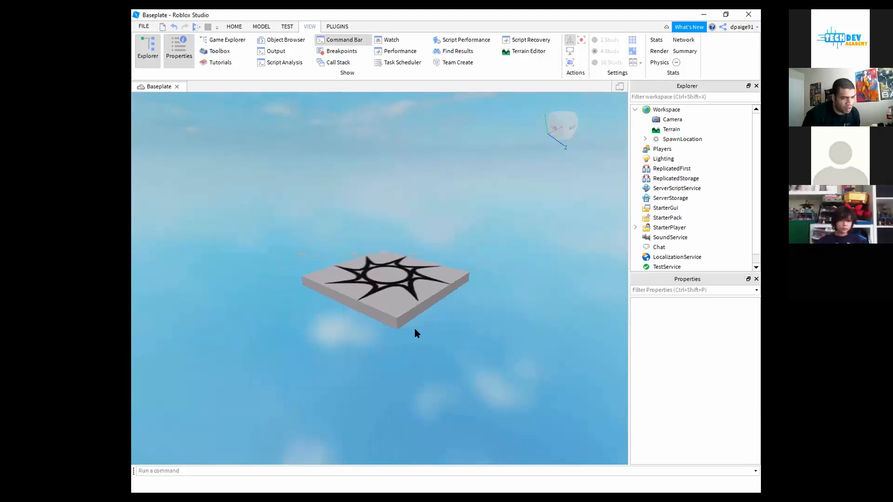
{"action": "key", "text": "w"}
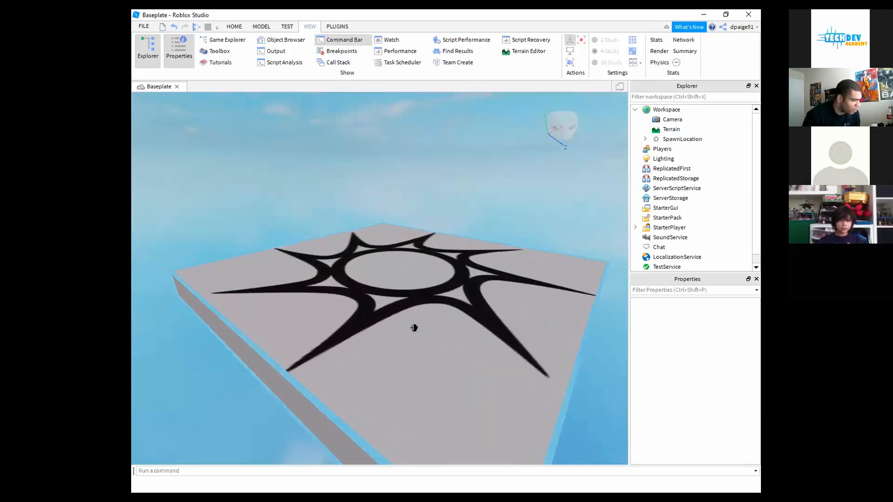
{"action": "key", "text": "s"}
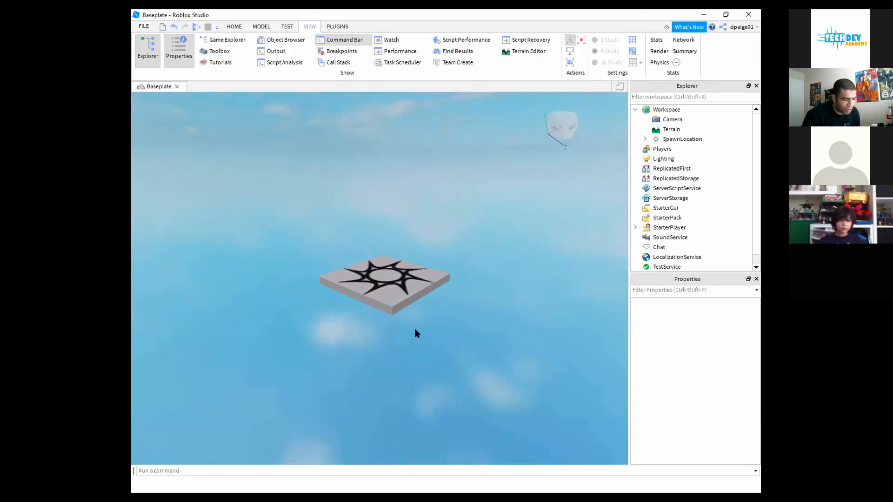
{"action": "key", "text": "d"}
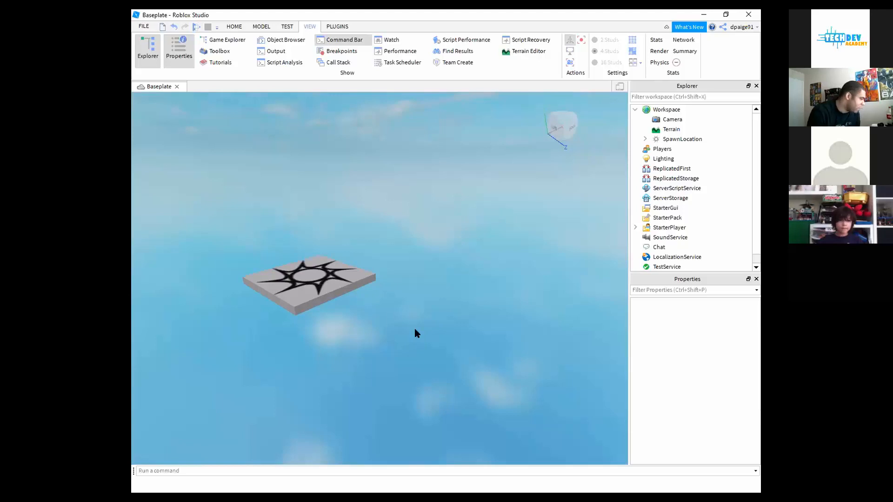
{"action": "key", "text": "a"}
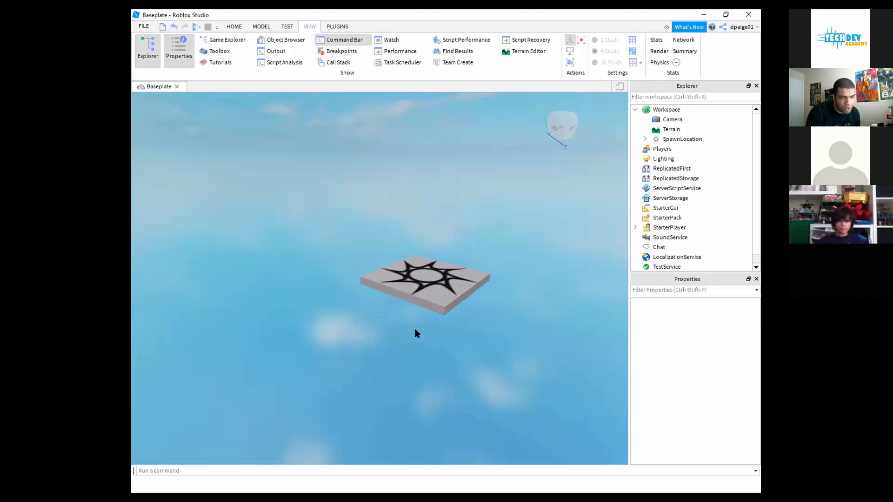
{"action": "key", "text": "d"}
{"action": "key", "text": "w"}
{"action": "key", "text": "w"}
{"action": "key", "text": "s"}
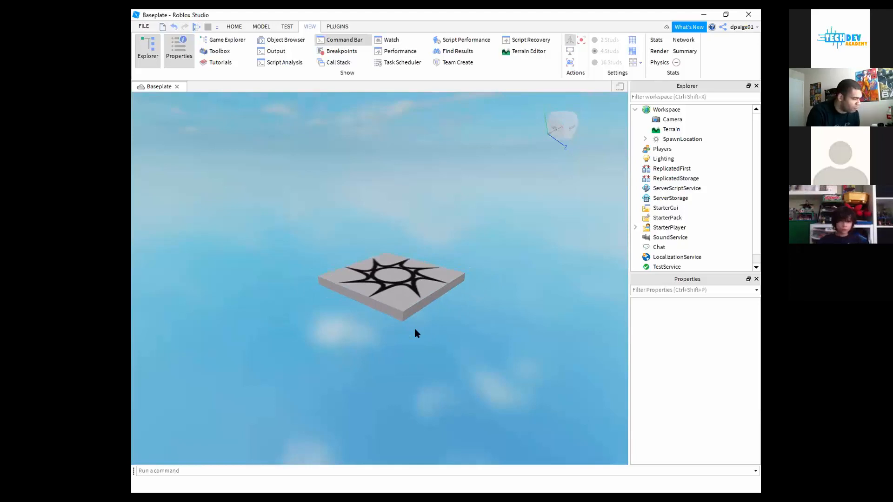
{"action": "key", "text": "w"}
{"action": "key", "text": "s"}
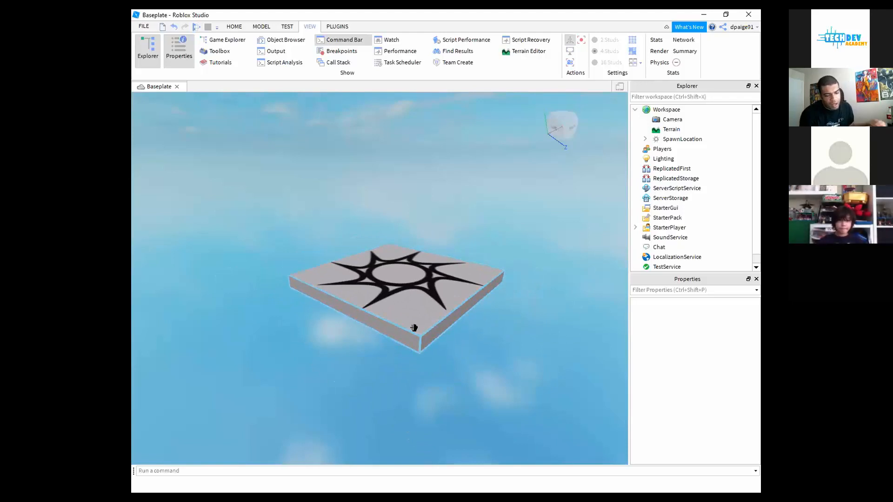
Zoom in and out repeatedly on the SpawnLocation to compare close and distant views
{"action": "scroll", "coordinate": [417, 319], "scroll_direction": "down", "scroll_amount": 5}
{"action": "scroll", "coordinate": [417, 319], "scroll_direction": "up", "scroll_amount": 4}
{"action": "scroll", "coordinate": [418, 318], "scroll_direction": "down", "scroll_amount": 5}
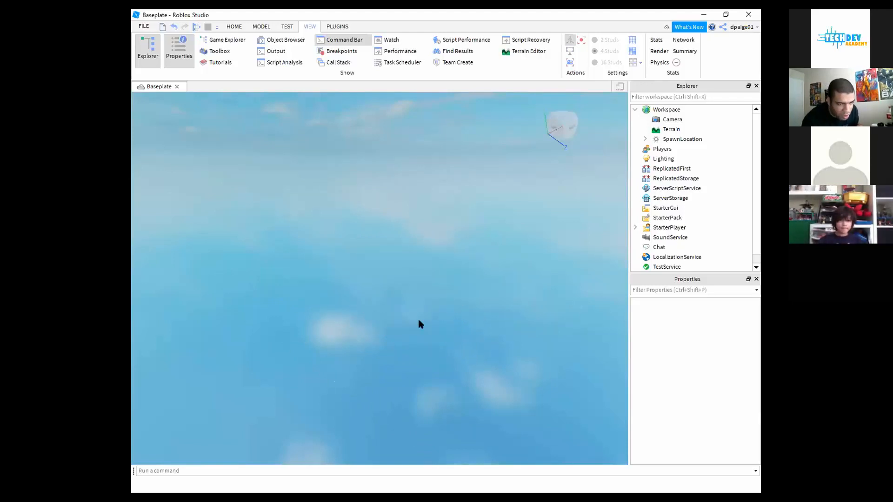
{"action": "scroll", "coordinate": [418, 318], "scroll_direction": "up", "scroll_amount": 6}
{"action": "scroll", "coordinate": [418, 318], "scroll_direction": "down", "scroll_amount": 4}
{"action": "scroll", "coordinate": [417, 318], "scroll_direction": "up", "scroll_amount": 3}
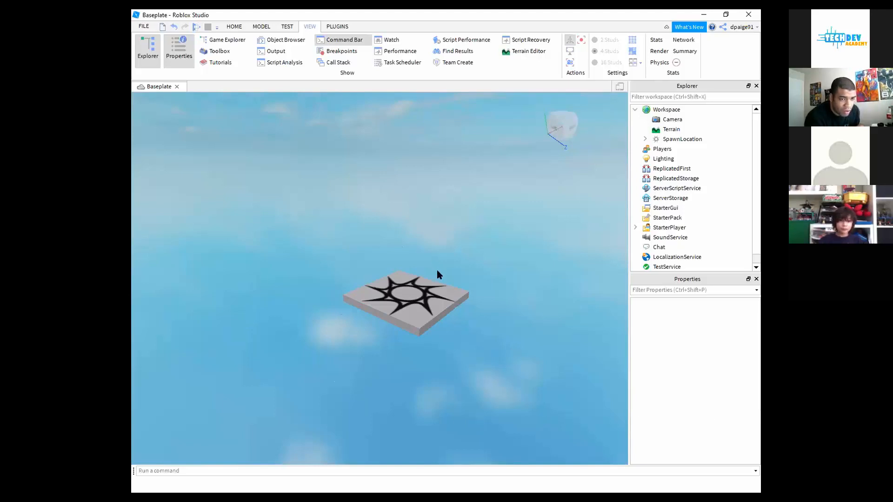
{"action": "scroll", "coordinate": [434, 272], "scroll_direction": "up", "scroll_amount": 3}
{"action": "scroll", "coordinate": [434, 272], "scroll_direction": "down", "scroll_amount": 3}
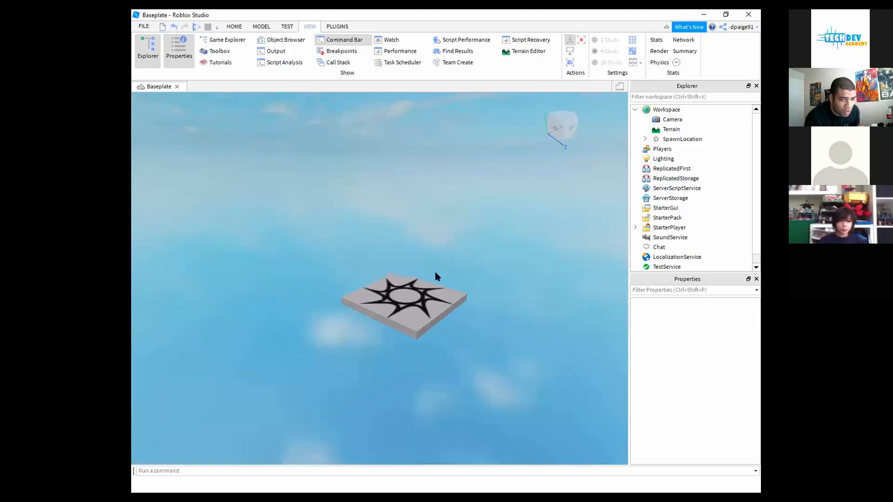
{"action": "scroll", "coordinate": [436, 276], "scroll_direction": "up", "scroll_amount": 3}
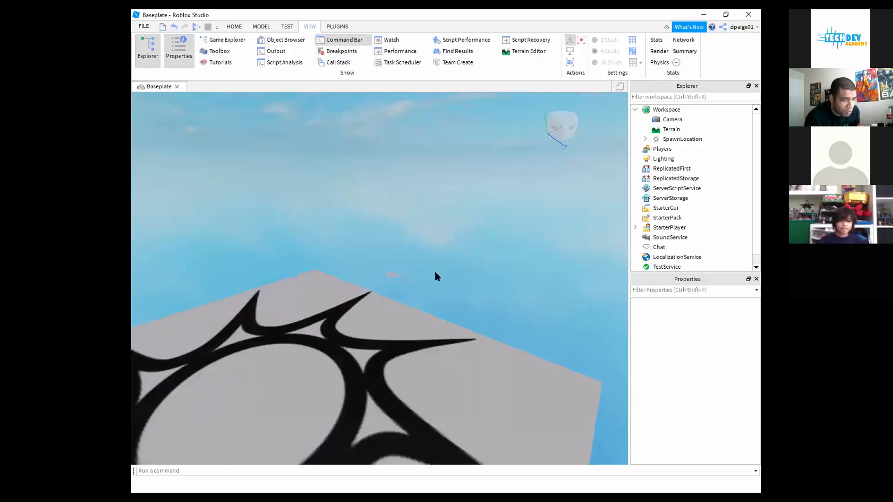
{"action": "scroll", "coordinate": [435, 276], "scroll_direction": "down", "scroll_amount": 6}
{"action": "scroll", "coordinate": [431, 277], "scroll_direction": "up", "scroll_amount": 2}
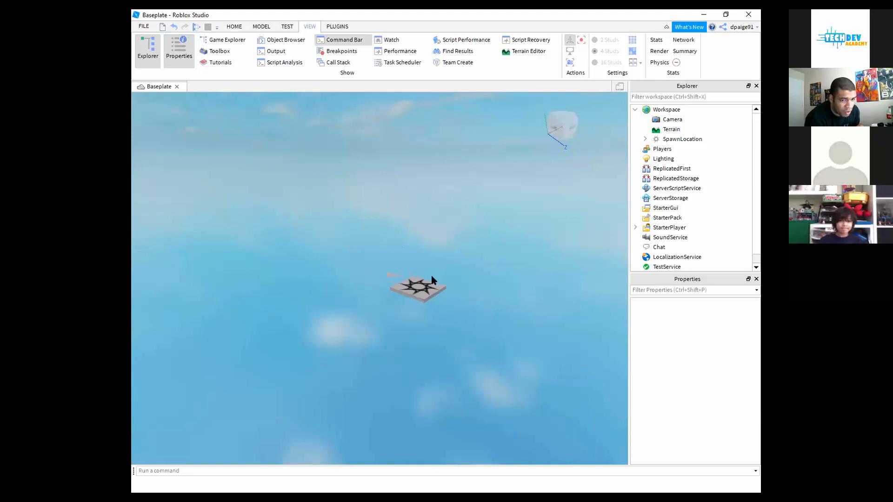
{"action": "scroll", "coordinate": [431, 279], "scroll_direction": "up", "scroll_amount": 3}
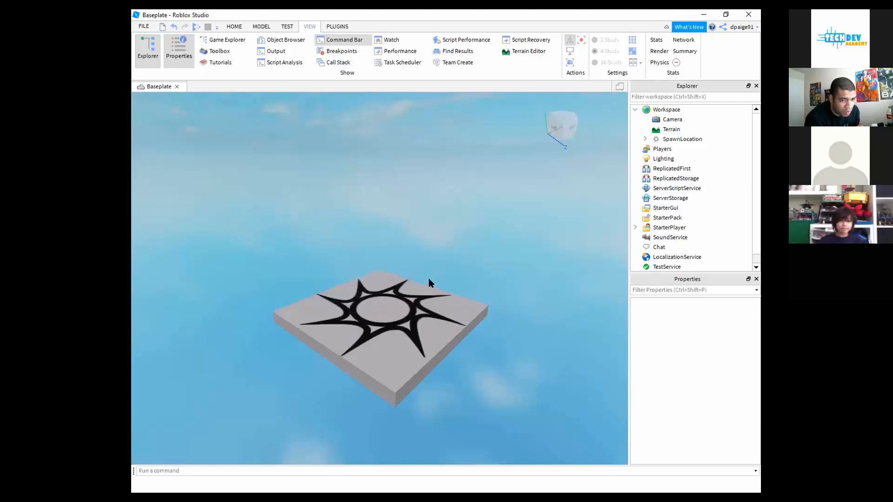
{"action": "scroll", "coordinate": [429, 281], "scroll_direction": "down", "scroll_amount": 5}
{"action": "scroll", "coordinate": [430, 282], "scroll_direction": "up", "scroll_amount": 3}
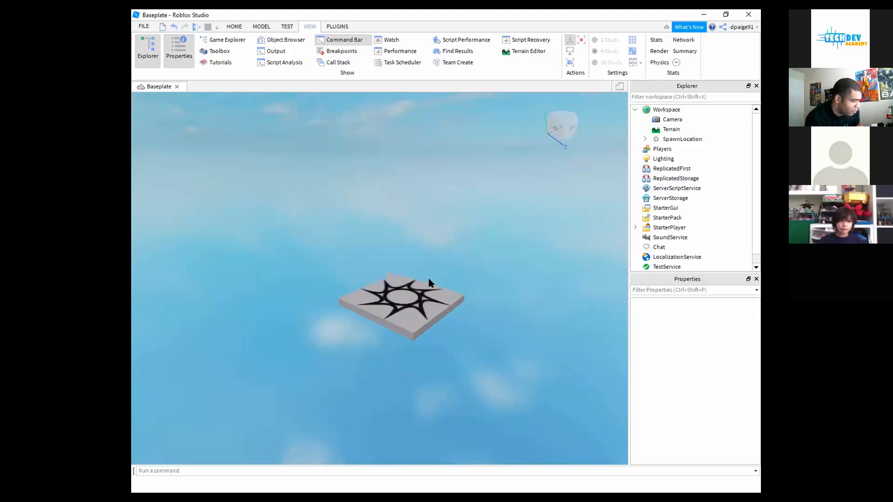
{"action": "scroll", "coordinate": [430, 283], "scroll_direction": "down", "scroll_amount": 3}
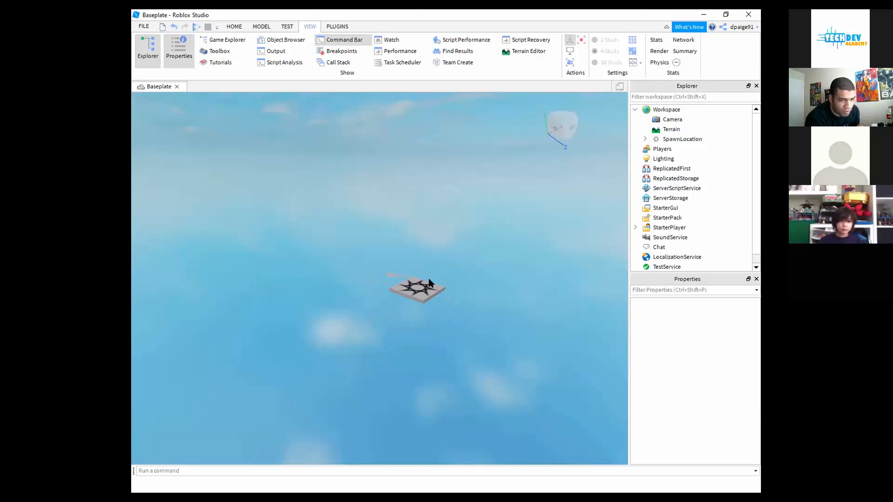
{"action": "scroll", "coordinate": [428, 279], "scroll_direction": "up", "scroll_amount": 4}
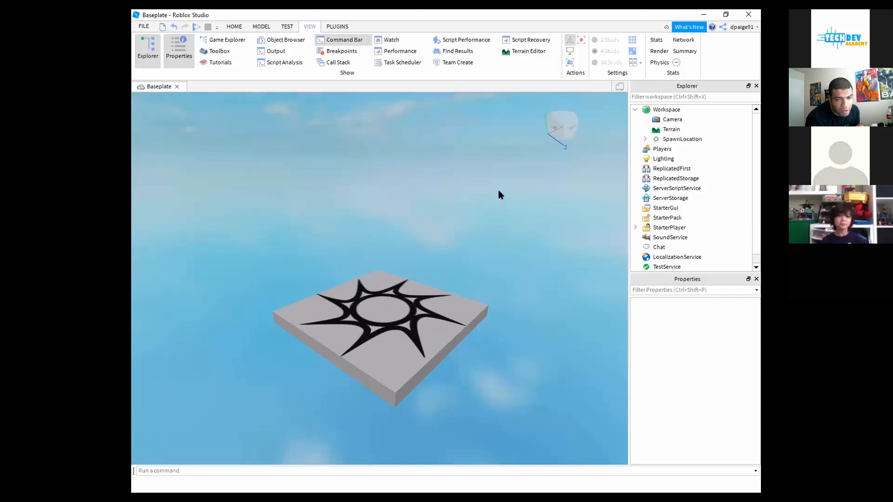
Rotate the camera in several directions to look around the SpawnLocation
{"action": "right_click_drag", "start_coordinate": [504, 184], "coordinate": [506, 188]}
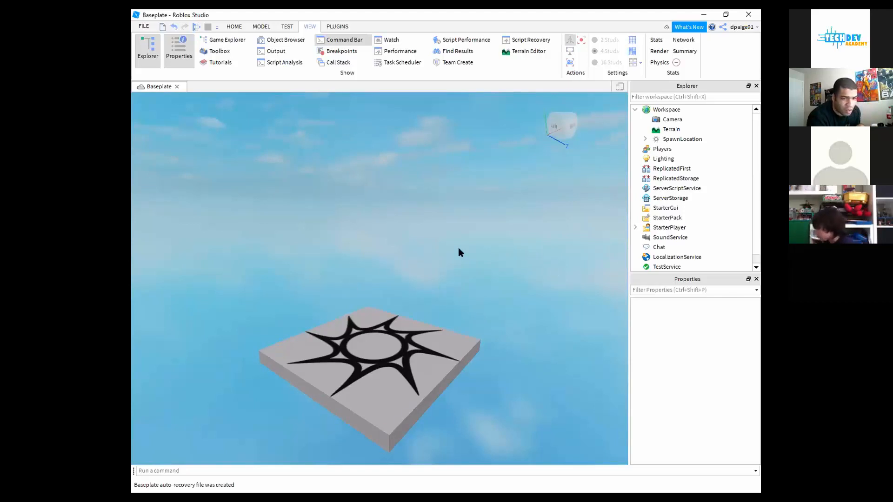
{"action": "right_click_drag", "start_coordinate": [458, 248], "coordinate": [462, 243]}
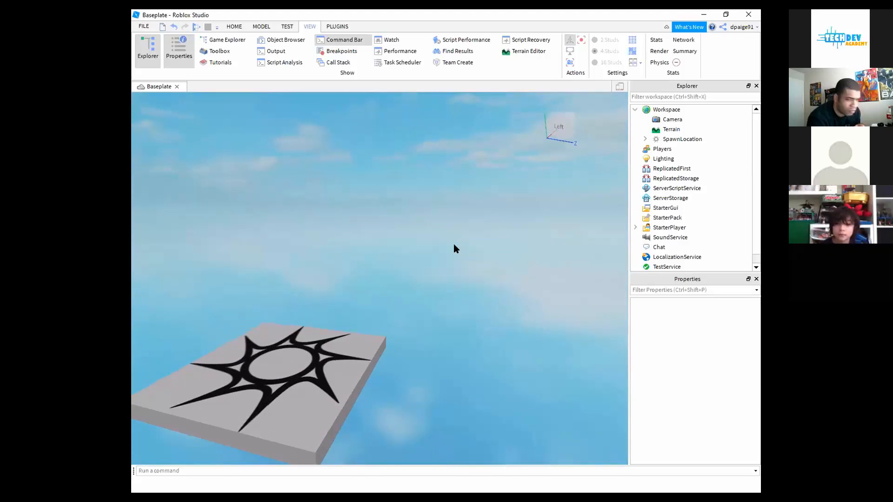
{"action": "right_click_drag", "start_coordinate": [462, 242], "coordinate": [462, 242]}
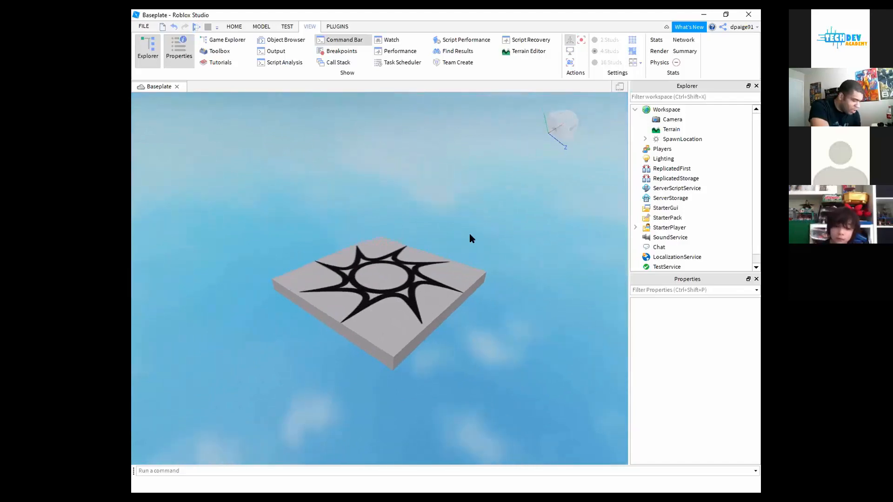
Lower and raise the camera repeatedly to view the SpawnLocation from below and above
{"action": "key", "text": "q"}
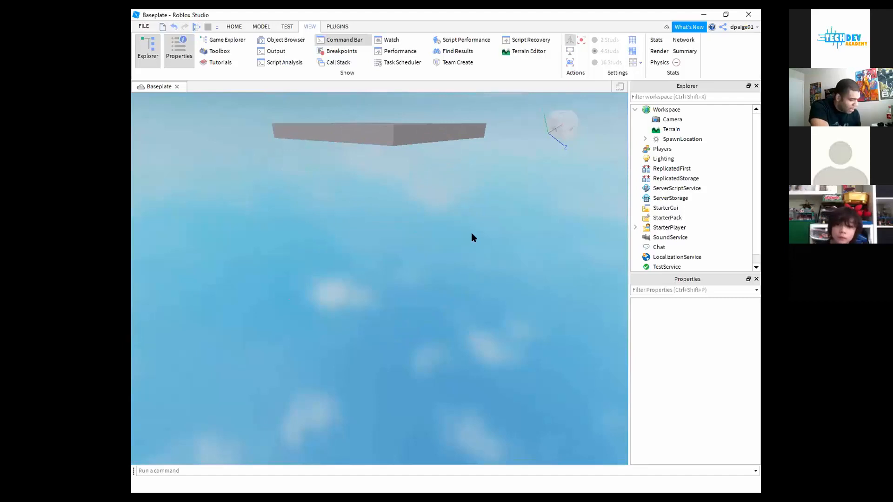
{"action": "key", "text": "e"}
{"action": "key", "text": "q"}
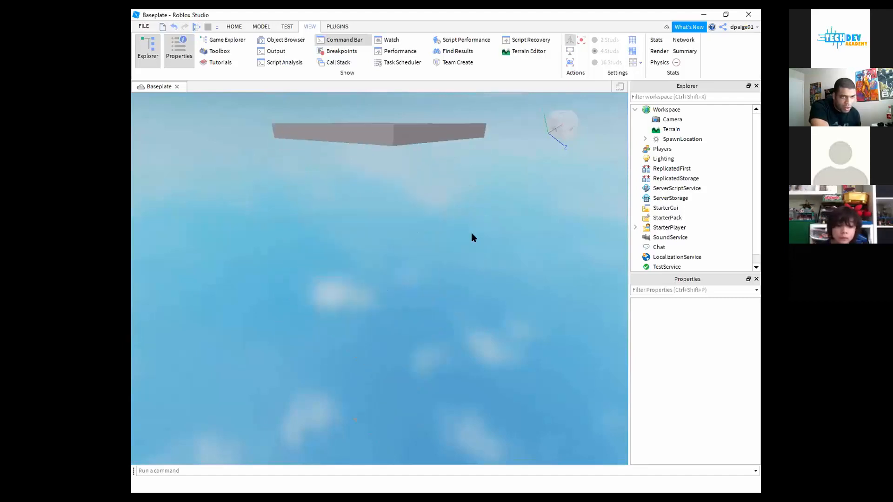
{"action": "key", "text": "e"}
{"action": "key", "text": "q"}
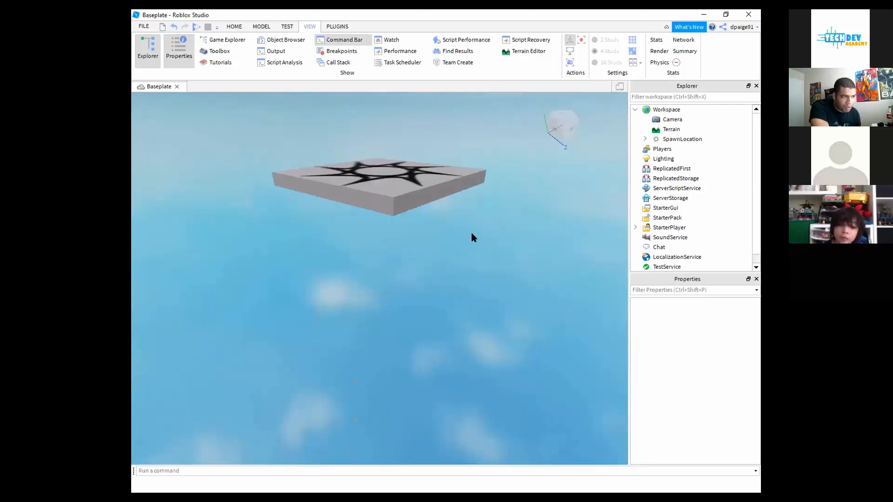
{"action": "key", "text": "e"}
{"action": "key", "text": "q"}
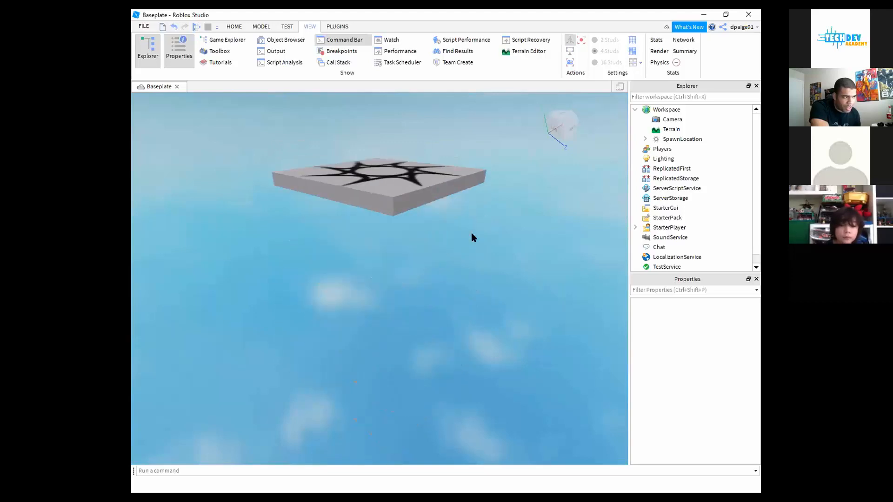
{"action": "key", "text": "e"}
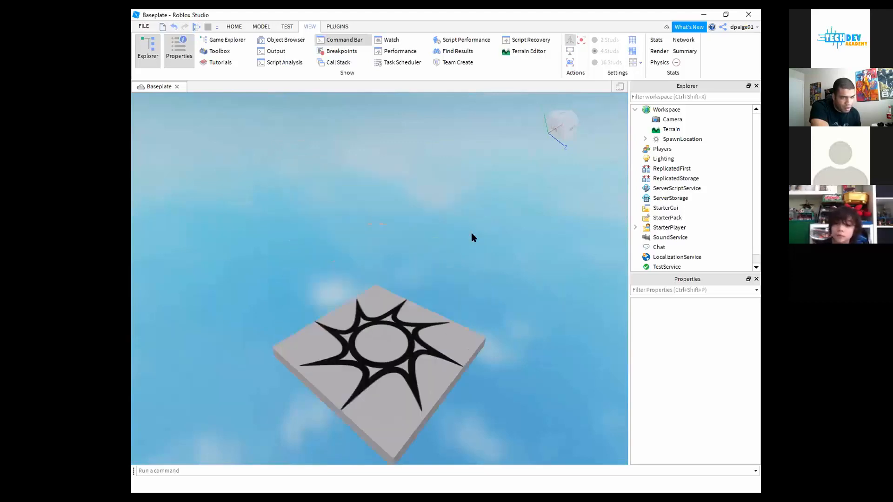
{"action": "key", "text": "q"}
{"action": "key", "text": "e"}
{"action": "key", "text": "q"}
{"action": "key", "text": "e"}
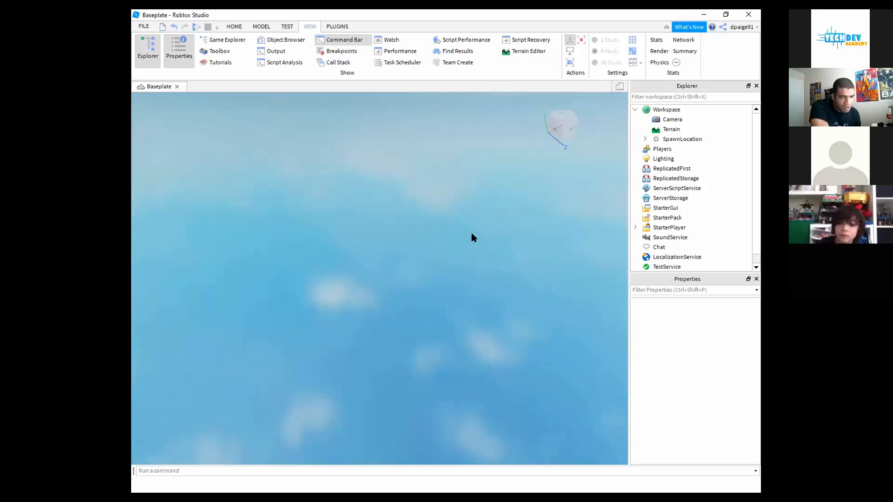
{"action": "key", "text": "q"}
{"action": "key", "text": "q"}
{"action": "key", "text": "e"}
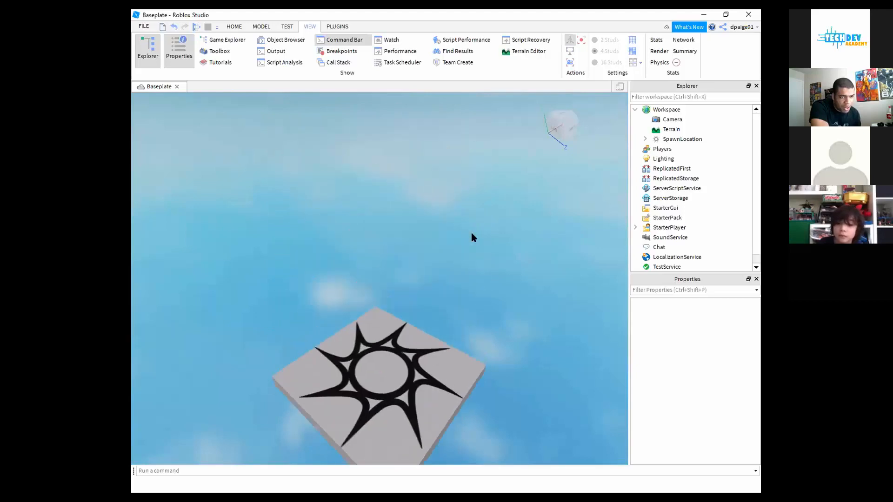
{"action": "key", "text": "q"}
{"action": "key", "text": "e"}
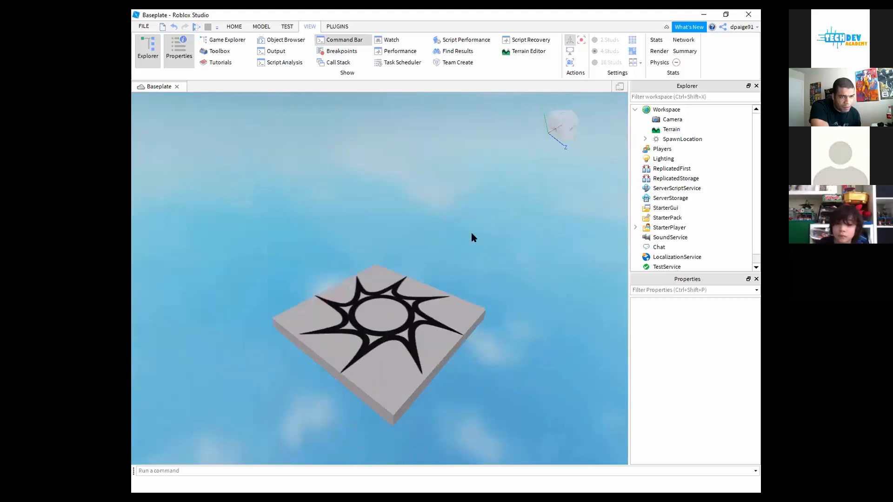
{"action": "key", "text": "q"}
{"action": "key", "text": "e"}
{"action": "key", "text": "q"}
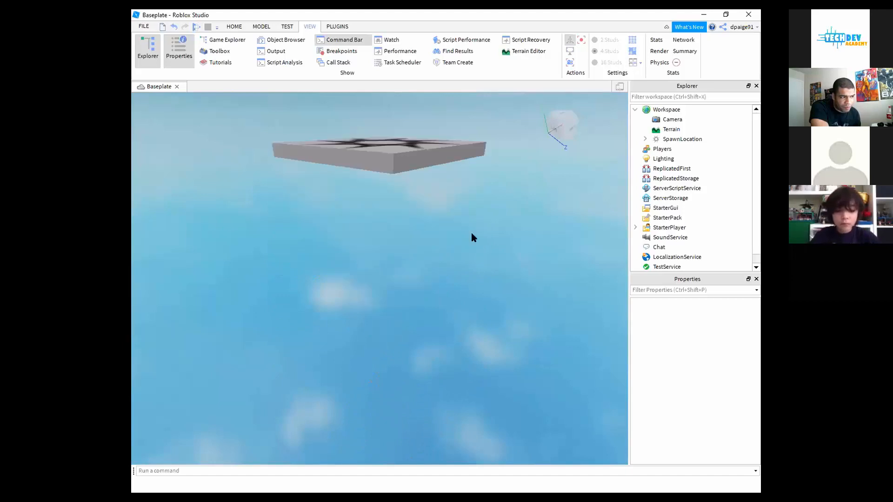
{"action": "key", "text": "e"}
{"action": "key", "text": "q"}
{"action": "key", "text": "e"}
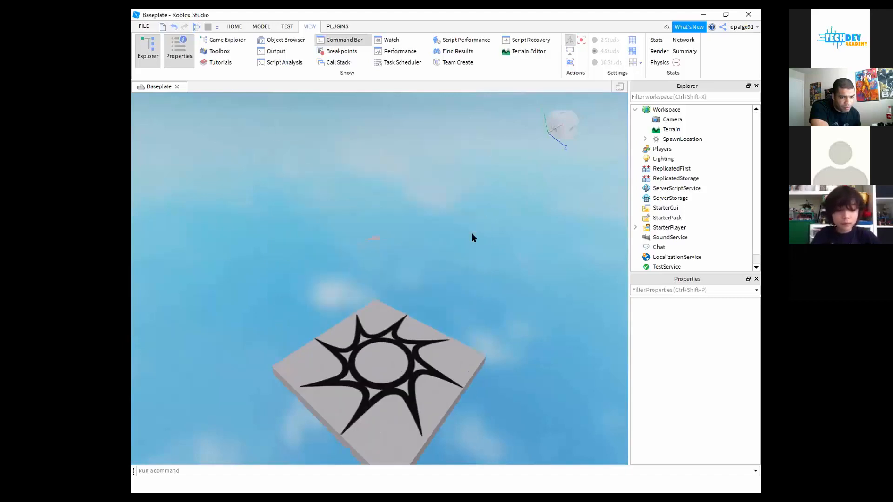
{"action": "key", "text": "q"}
{"action": "key", "text": "e"}
{"action": "key", "text": "e"}
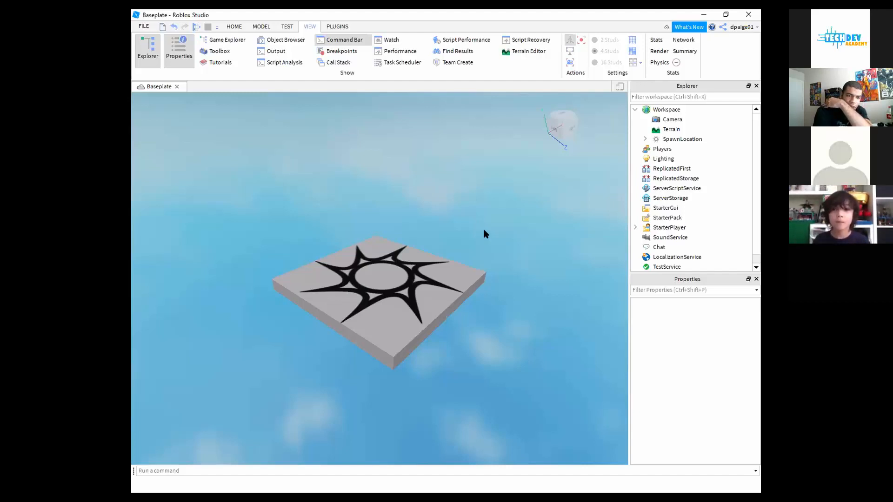
Display the Home tools, collapse the ribbon, and temporarily reveal the Home tools from its collapsed state
{"action": "left_click", "coordinate": [234, 27]}
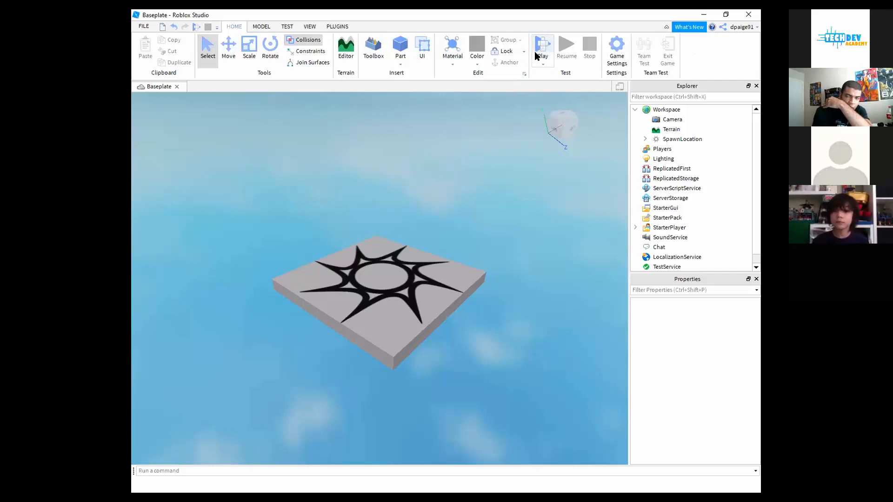
{"action": "double_click", "coordinate": [235, 27]}
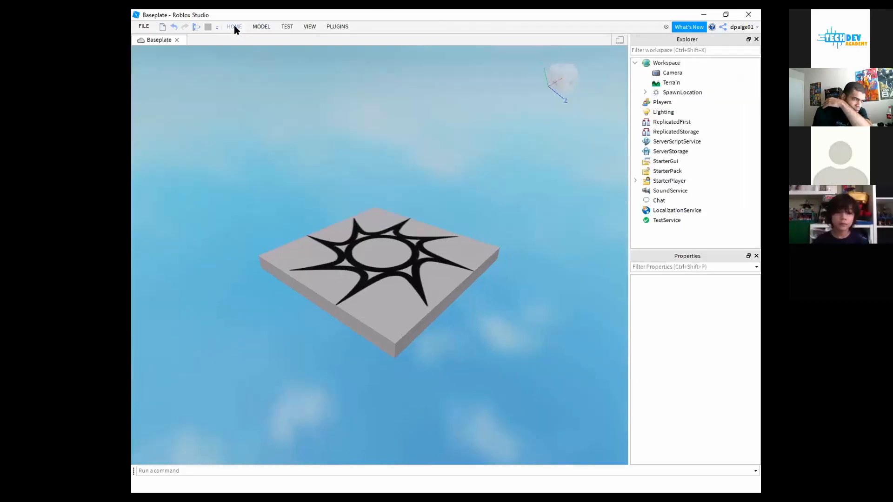
{"action": "left_click", "coordinate": [233, 27]}
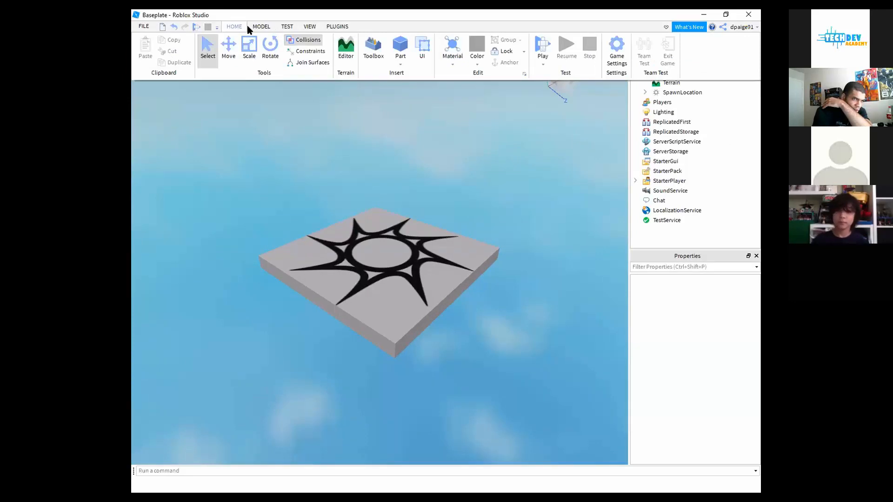
{"action": "left_click", "coordinate": [233, 27]}
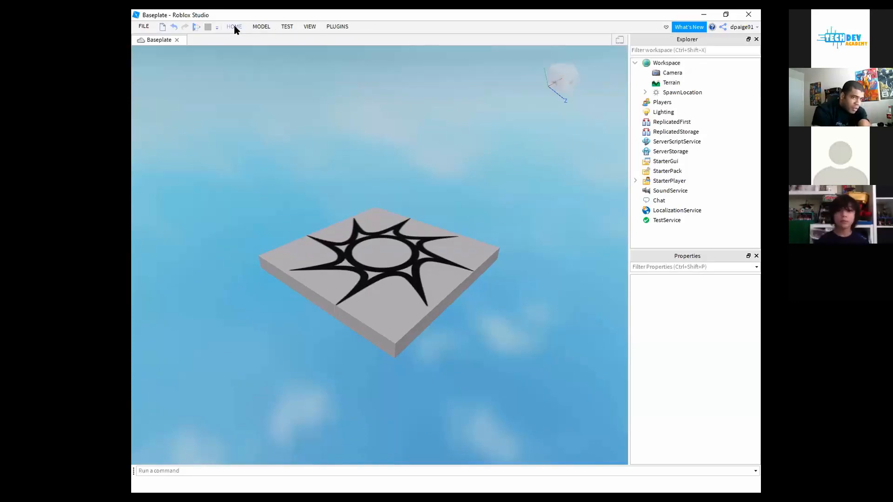
{"action": "left_click", "coordinate": [234, 27]}
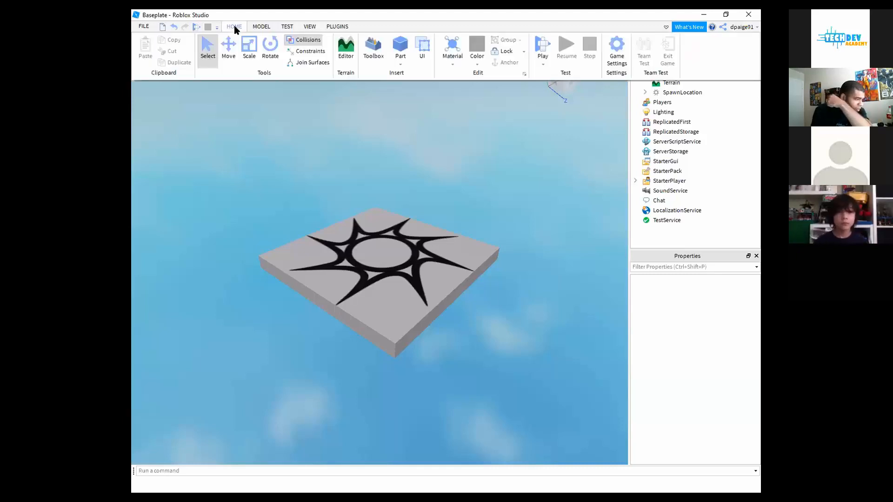
Playtest the place, look around the avatar standing on the SpawnLocation, and stop the test
{"action": "left_click", "coordinate": [543, 48]}
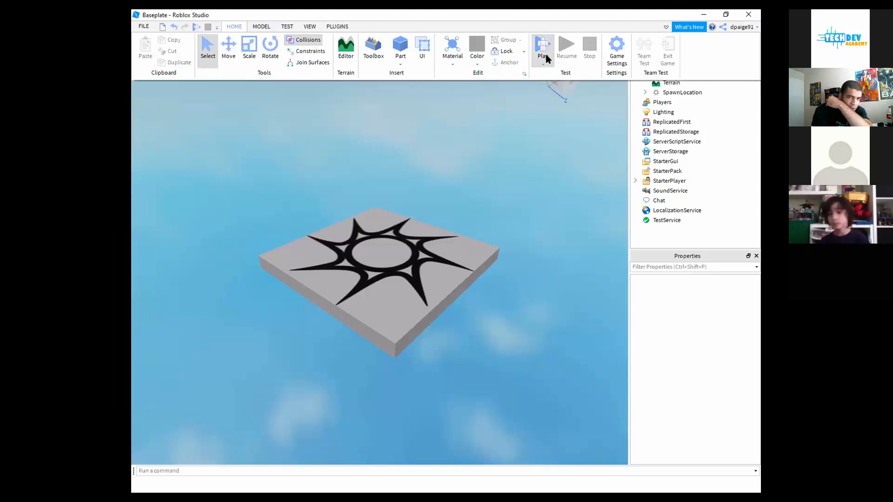
{"action": "left_click", "coordinate": [425, 208]}
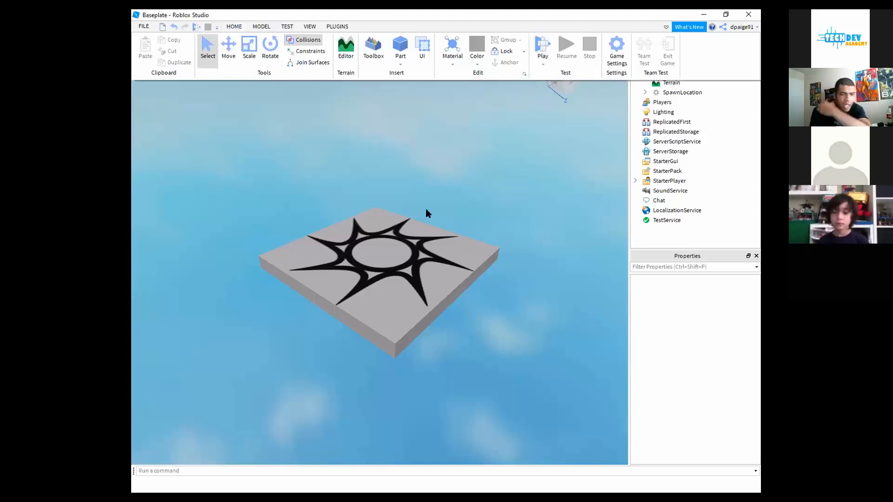
{"action": "left_click", "coordinate": [195, 28]}
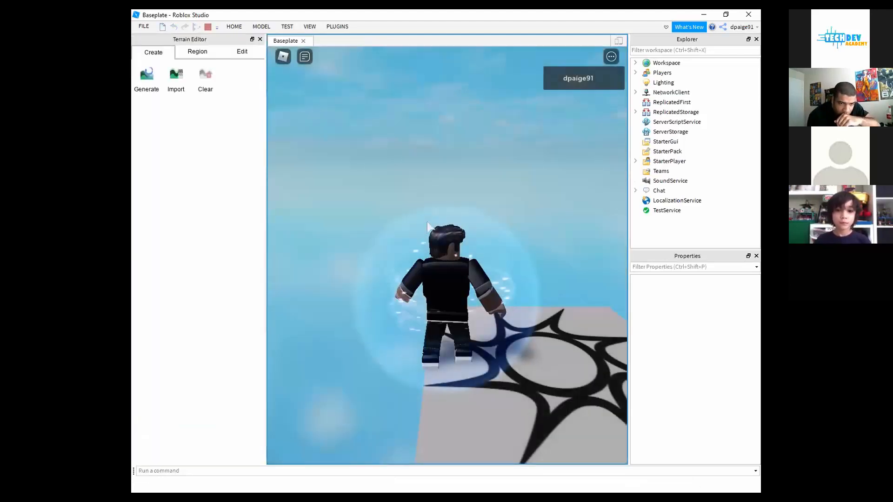
{"action": "right_click_drag", "start_coordinate": [427, 222], "coordinate": [427, 222]}
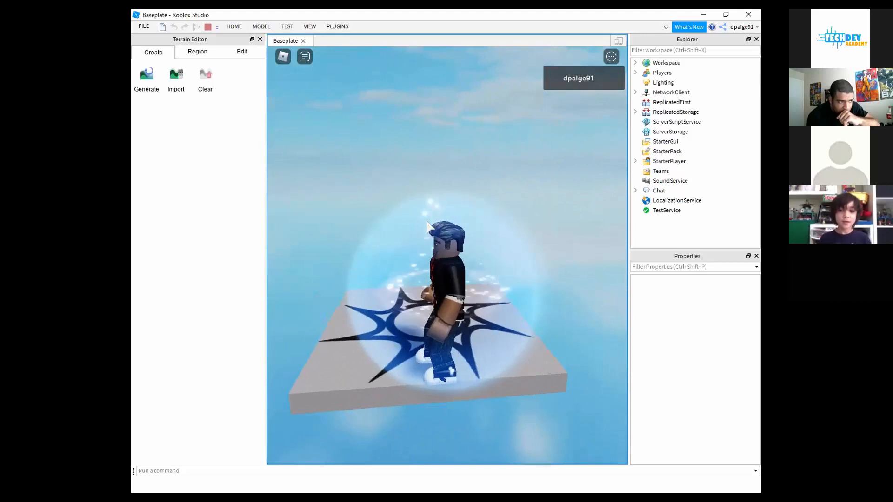
{"action": "right_click_drag", "start_coordinate": [438, 224], "coordinate": [459, 227]}
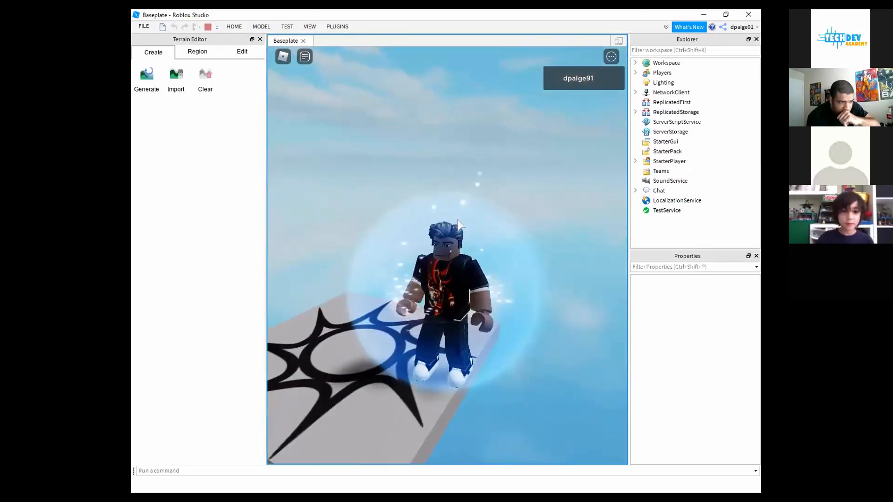
{"action": "key", "text": "shift+F5"}
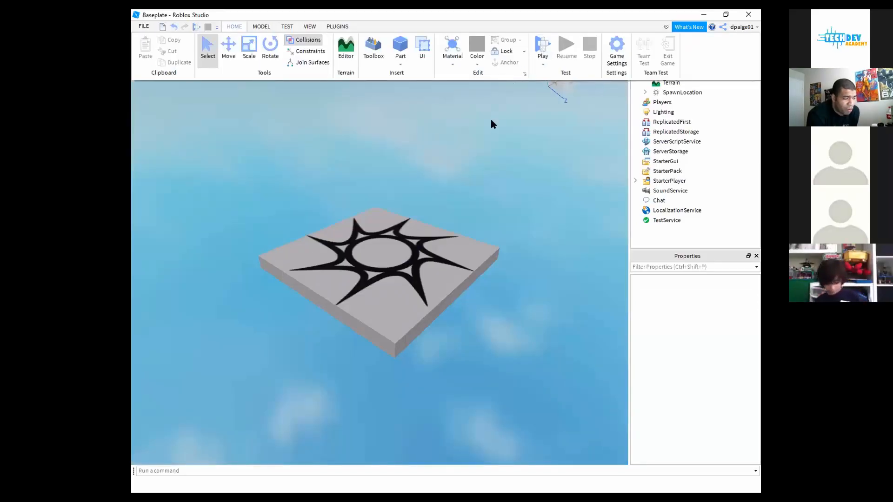
Start another playtest, close the Terrain Editor, display the Home tools, and stop the test
{"action": "left_click", "coordinate": [542, 64]}
{"action": "left_click", "coordinate": [549, 81]}
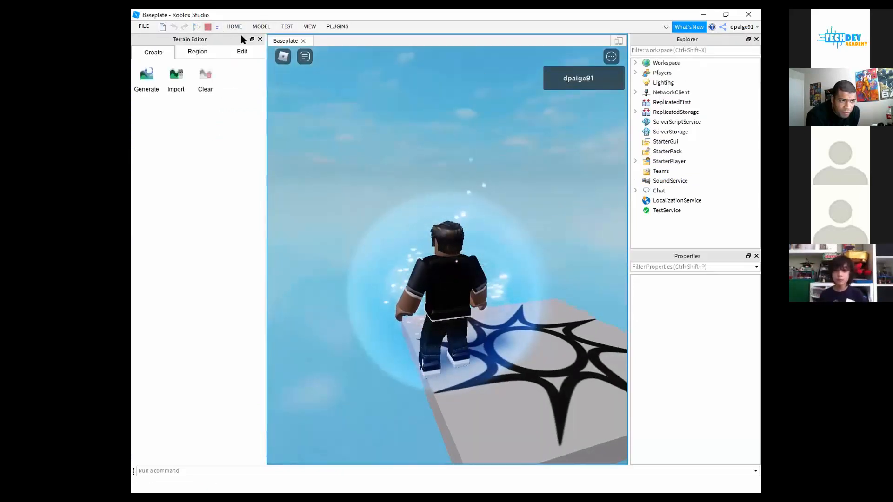
{"action": "left_click", "coordinate": [260, 39]}
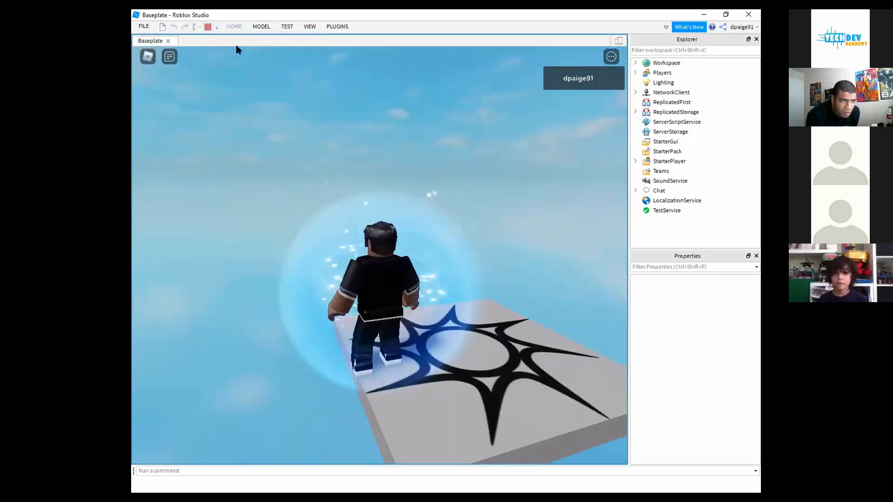
{"action": "left_click", "coordinate": [234, 26]}
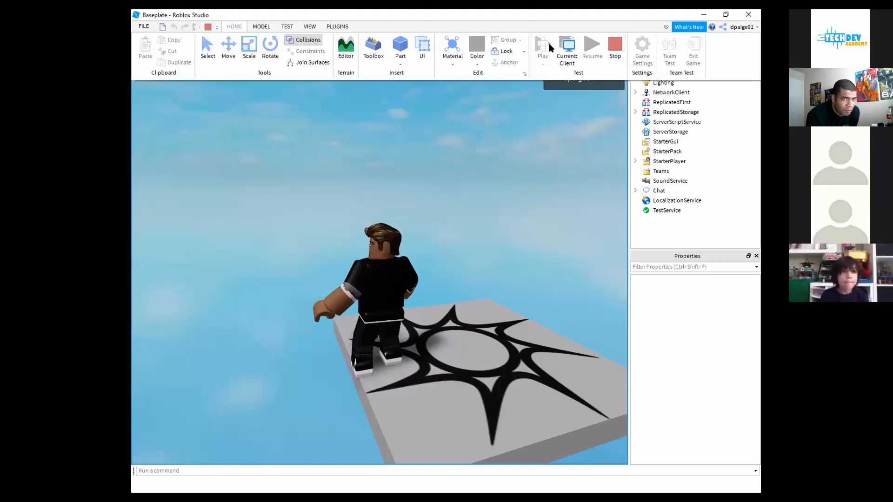
{"action": "left_click", "coordinate": [615, 55]}
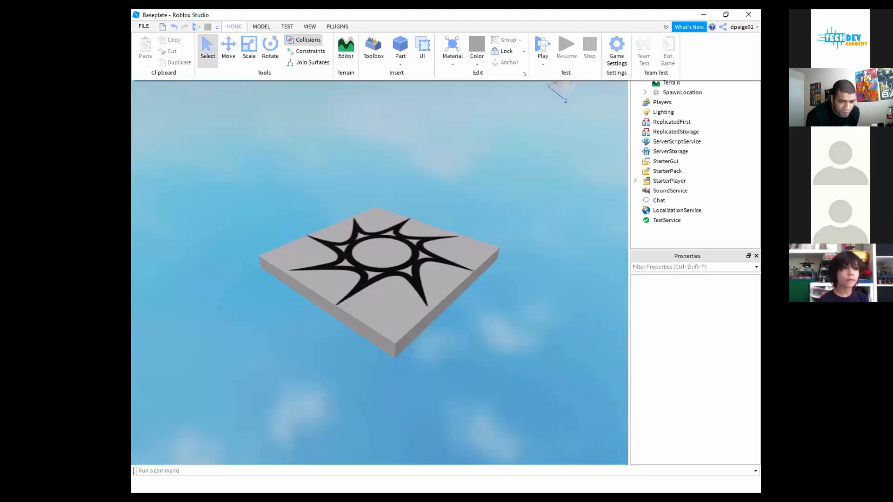
Insert a block-shaped part into the Workspace beside the SpawnLocation
{"action": "left_click", "coordinate": [635, 390]}
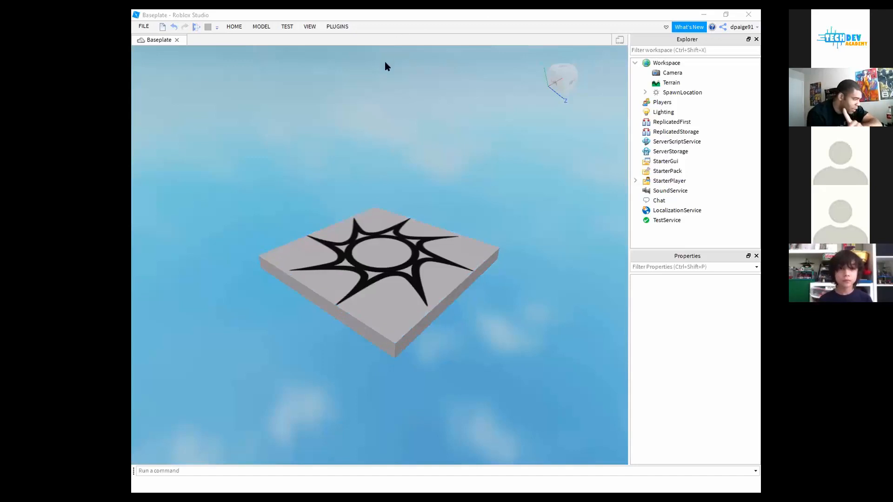
{"action": "left_click", "coordinate": [233, 27]}
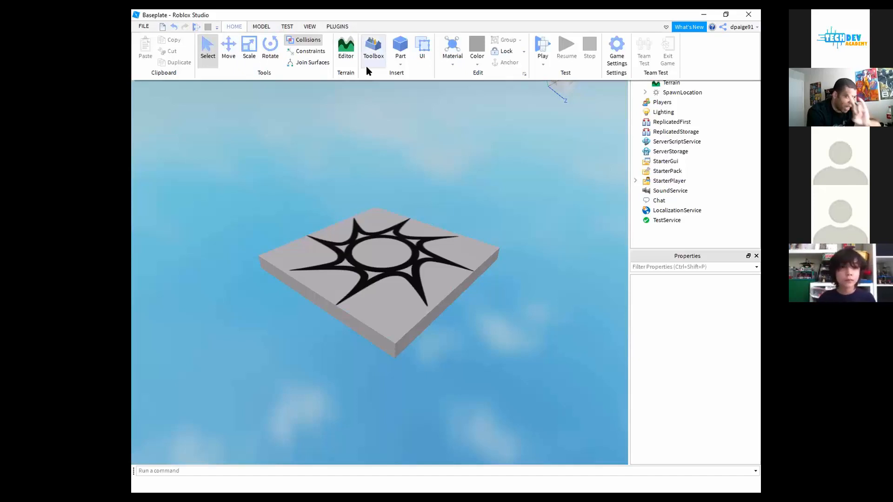
{"action": "right_click_drag", "start_coordinate": [366, 66], "coordinate": [397, 43]}
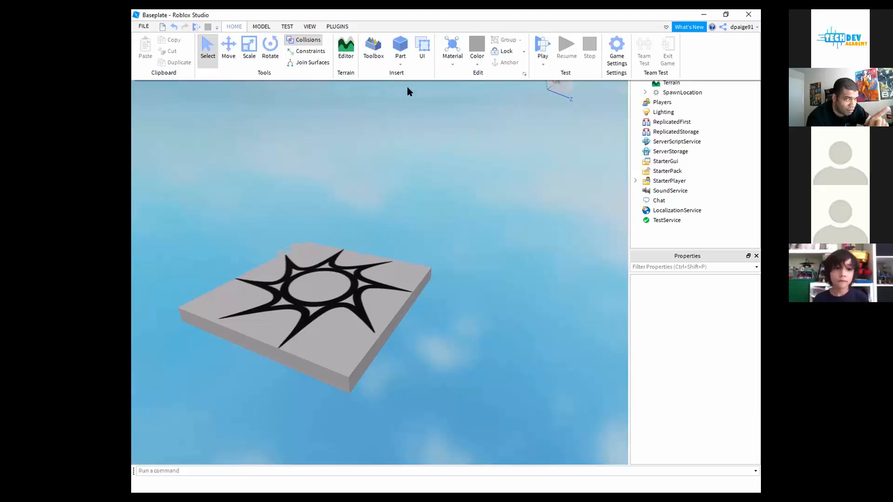
{"action": "left_click", "coordinate": [399, 64]}
{"action": "left_click", "coordinate": [409, 74]}
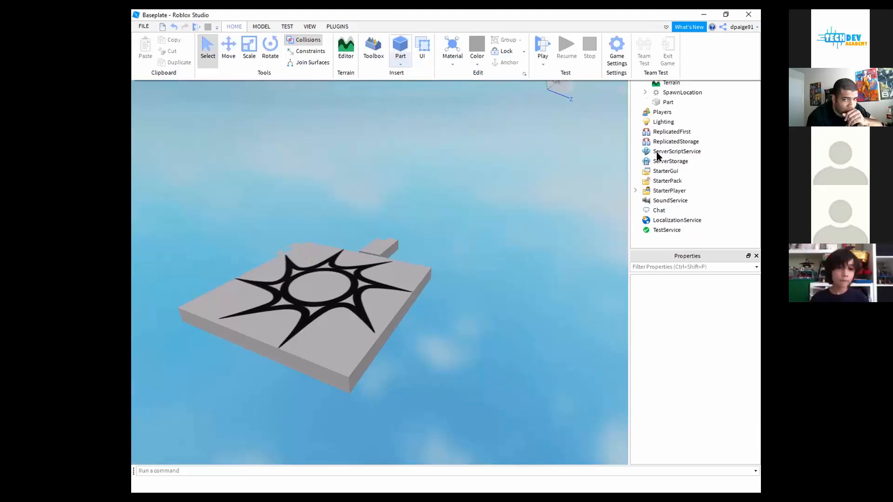
{"action": "left_click", "coordinate": [592, 127]}
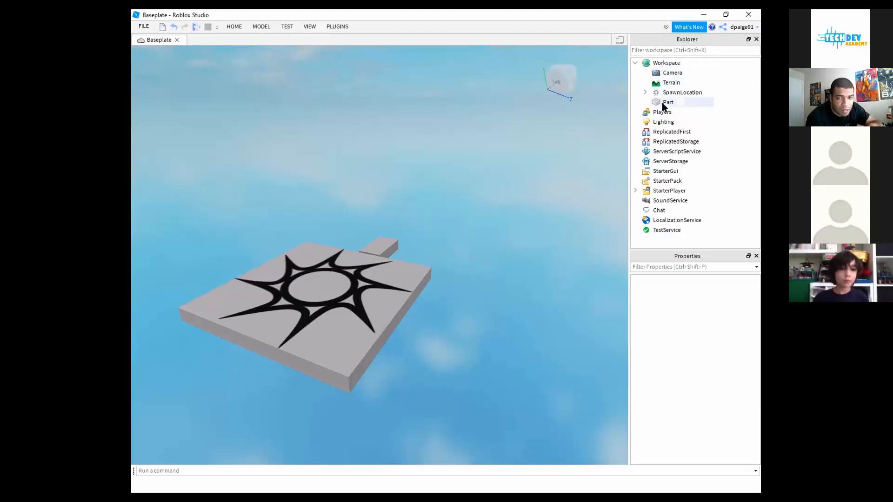
Rename the new part in the Workspace as Block
{"action": "left_click", "coordinate": [662, 102]}
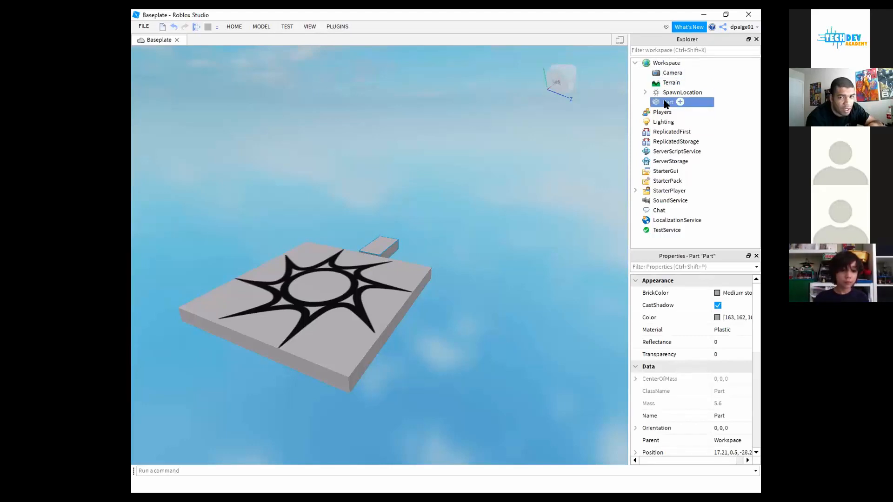
{"action": "right_click", "coordinate": [668, 102]}
{"action": "right_click", "coordinate": [668, 102]}
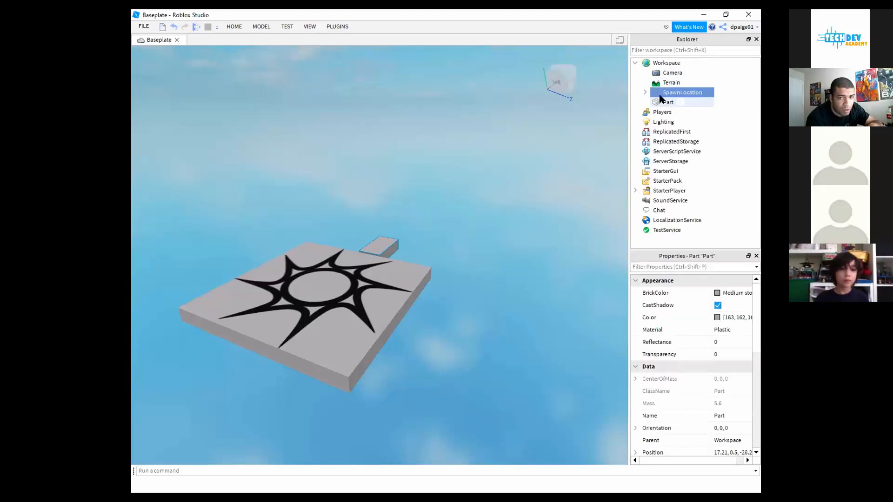
{"action": "right_click", "coordinate": [669, 102]}
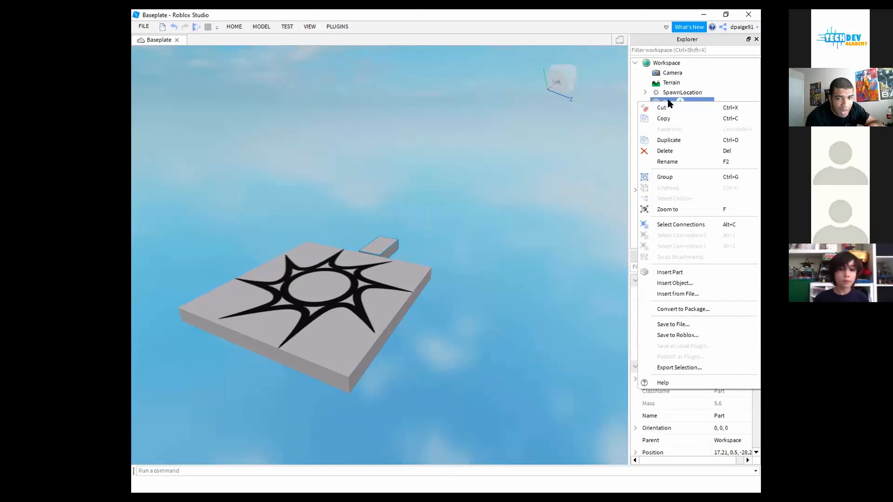
{"action": "left_click", "coordinate": [672, 161]}
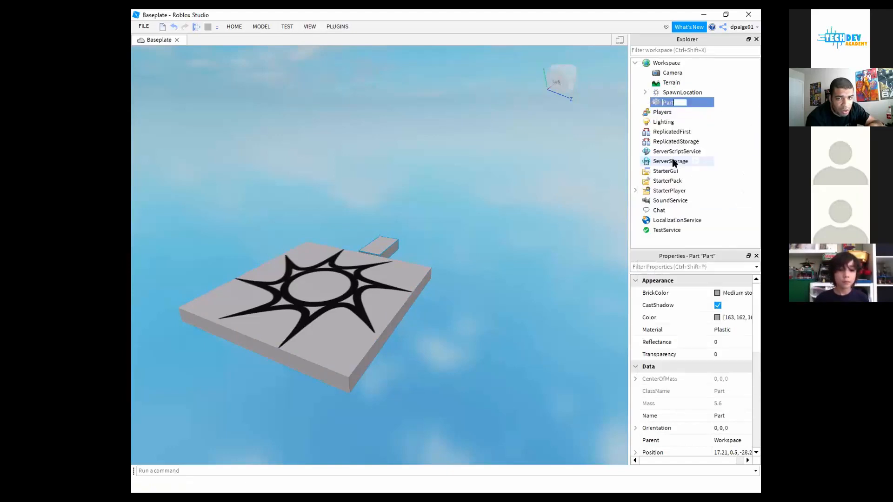
{"action": "type", "text": "B"}
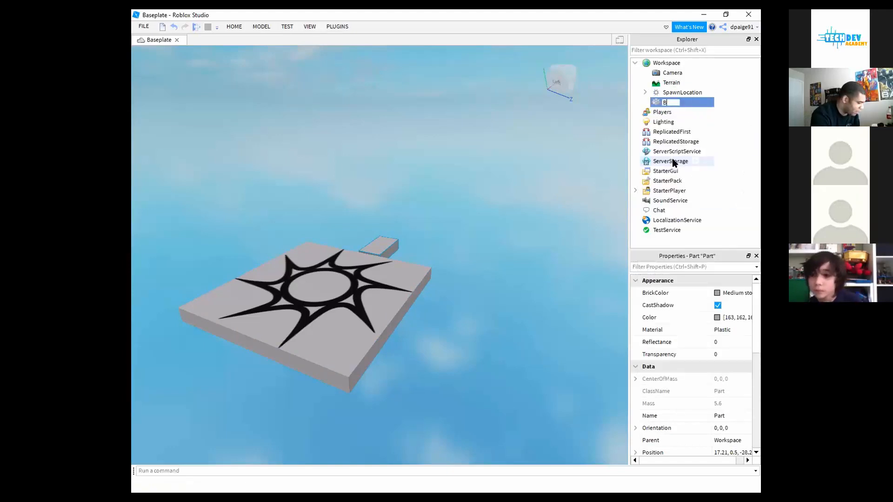
{"action": "type", "text": "lock"}
{"action": "key", "text": "Return"}
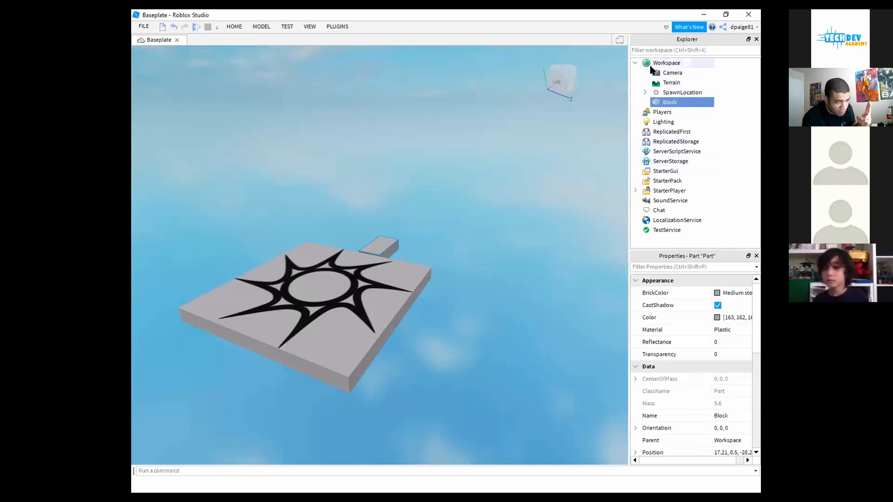
Repeat the renaming of the same part, entering the name Block again
{"action": "right_click", "coordinate": [665, 104]}
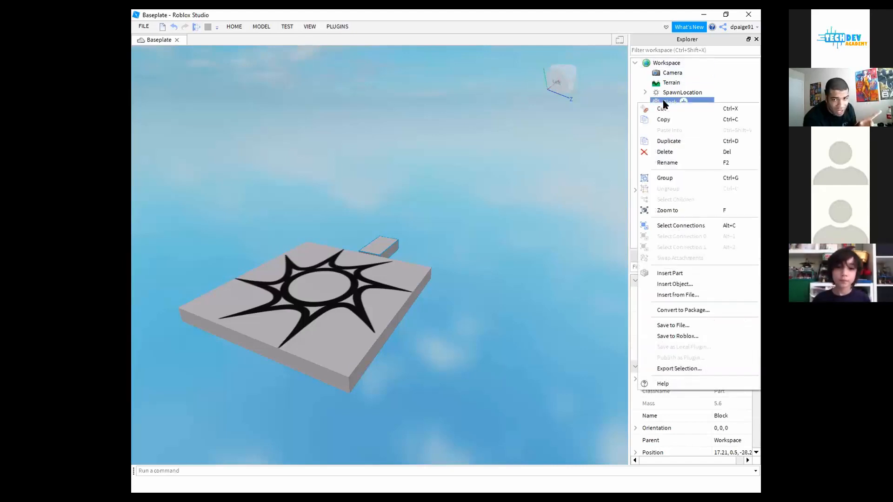
{"action": "left_click", "coordinate": [667, 163]}
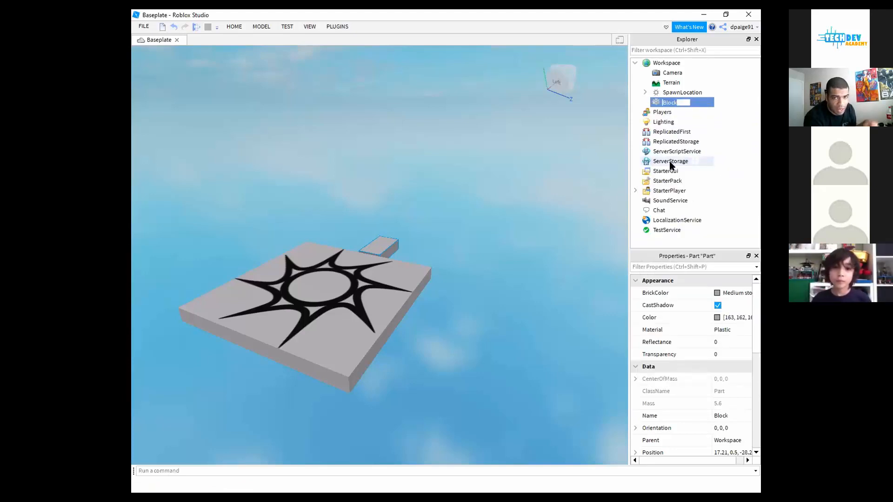
{"action": "type", "text": "Block"}
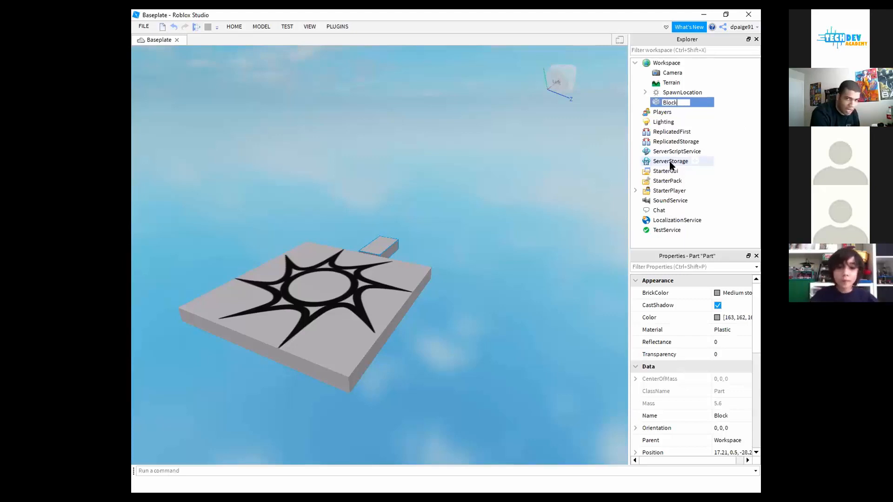
{"action": "key", "text": "Return"}
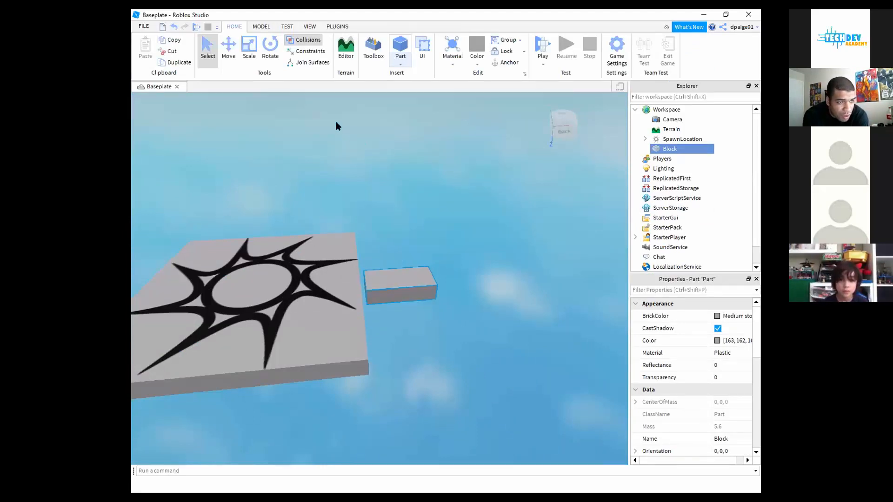
Move the Block outward from the SpawnLocation's edge and adjust its height with the Move tool
{"action": "left_click", "coordinate": [228, 48]}
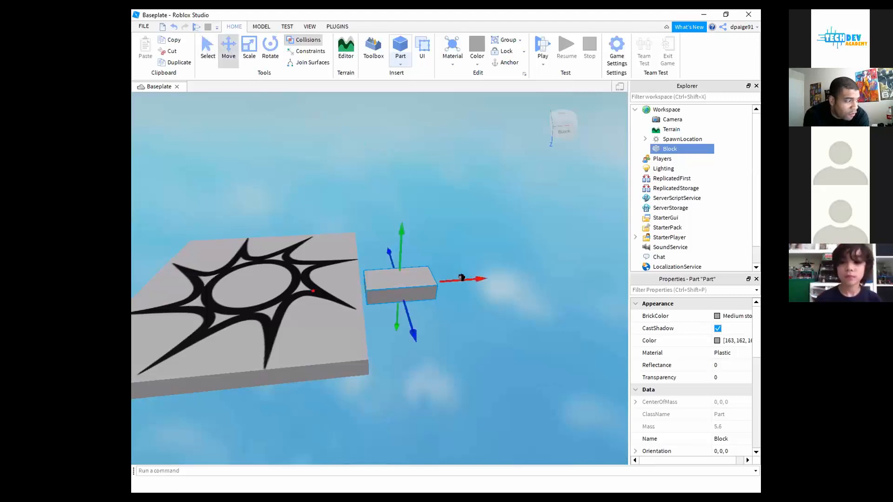
{"action": "left_click_drag", "start_coordinate": [461, 277], "coordinate": [466, 307]}
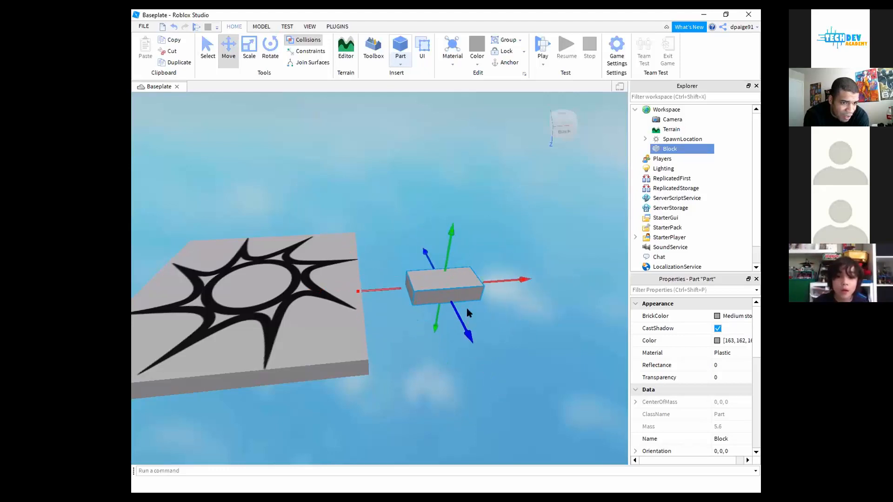
{"action": "left_click_drag", "start_coordinate": [449, 254], "coordinate": [427, 257]}
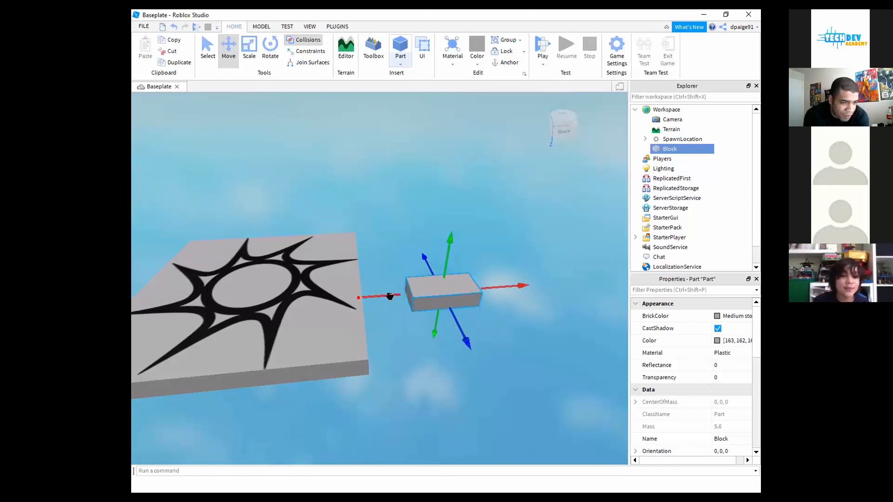
{"action": "left_click_drag", "start_coordinate": [444, 271], "coordinate": [447, 230]}
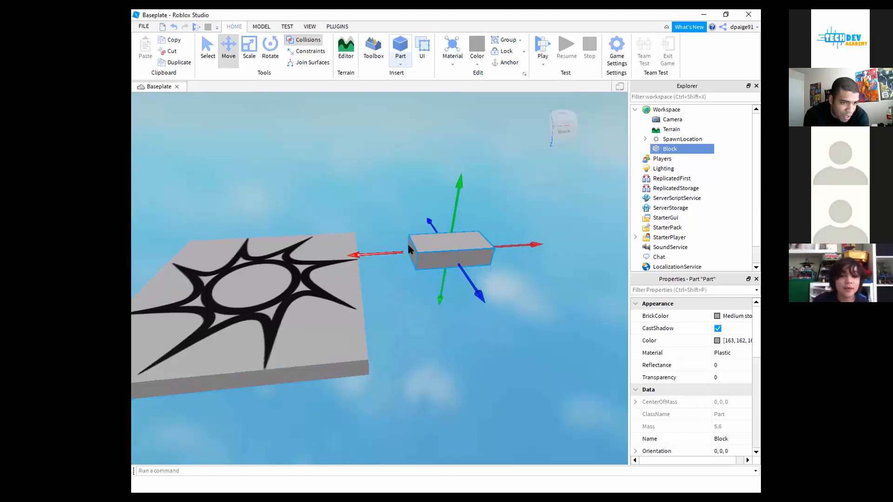
Move the Block across the SpawnLocation, lower it, and bring it back outside the platform's edge with a gap between them
{"action": "left_click_drag", "start_coordinate": [355, 254], "coordinate": [161, 264]}
{"action": "left_click_drag", "start_coordinate": [241, 207], "coordinate": [250, 246]}
{"action": "left_click_drag", "start_coordinate": [353, 282], "coordinate": [540, 270]}
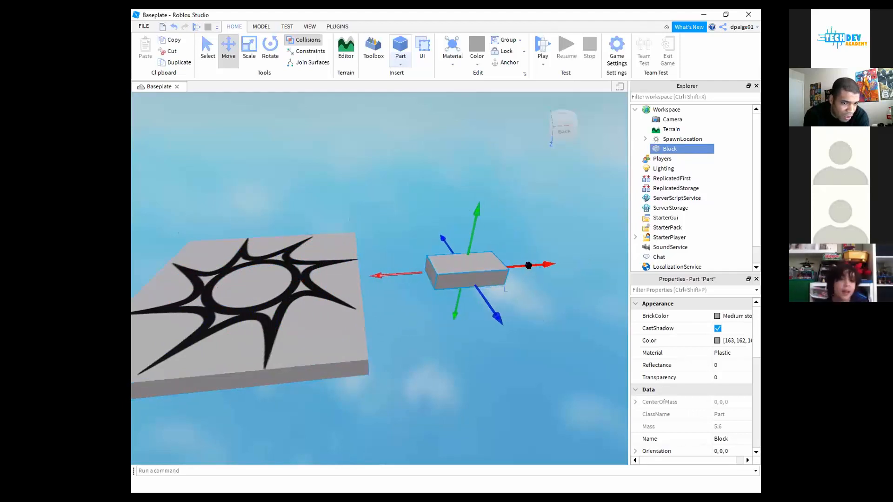
{"action": "left_click_drag", "start_coordinate": [529, 266], "coordinate": [515, 282]}
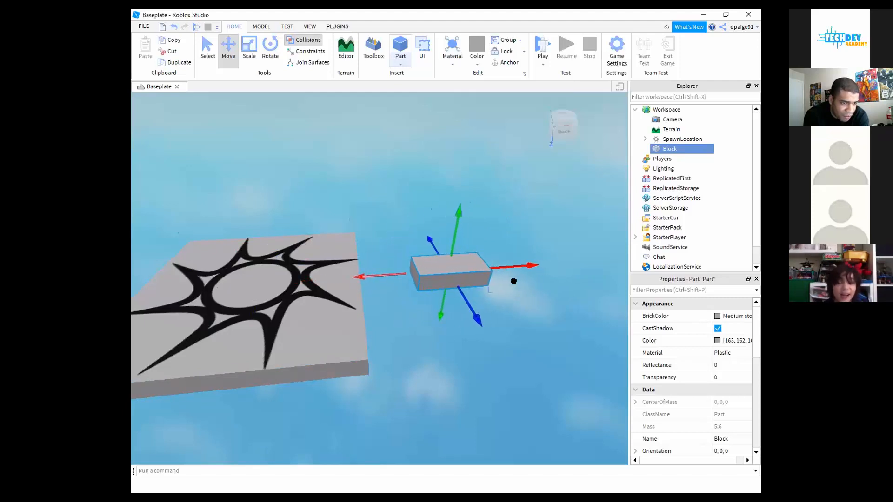
Stretch the Block in both directions along the Z axis with the Scale tool, turning it into a long plank
{"action": "right_click_drag", "start_coordinate": [513, 281], "coordinate": [572, 281]}
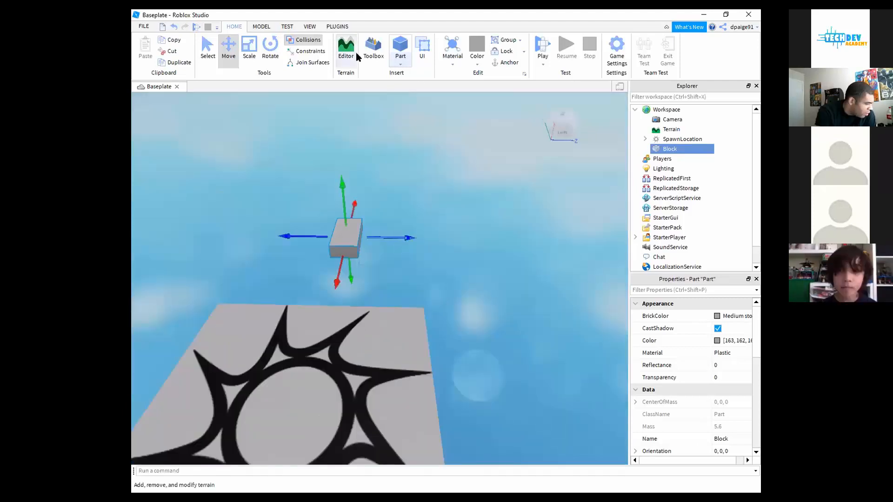
{"action": "left_click", "coordinate": [250, 61]}
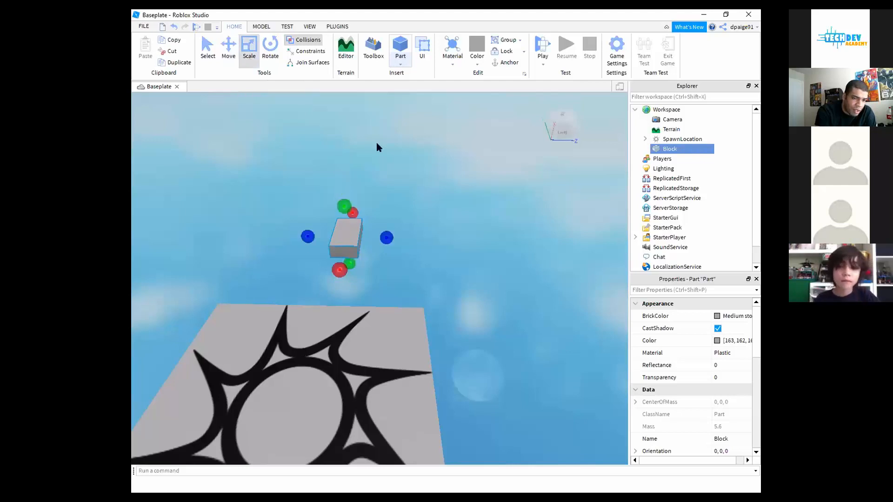
{"action": "right_click_drag", "start_coordinate": [494, 225], "coordinate": [481, 223]}
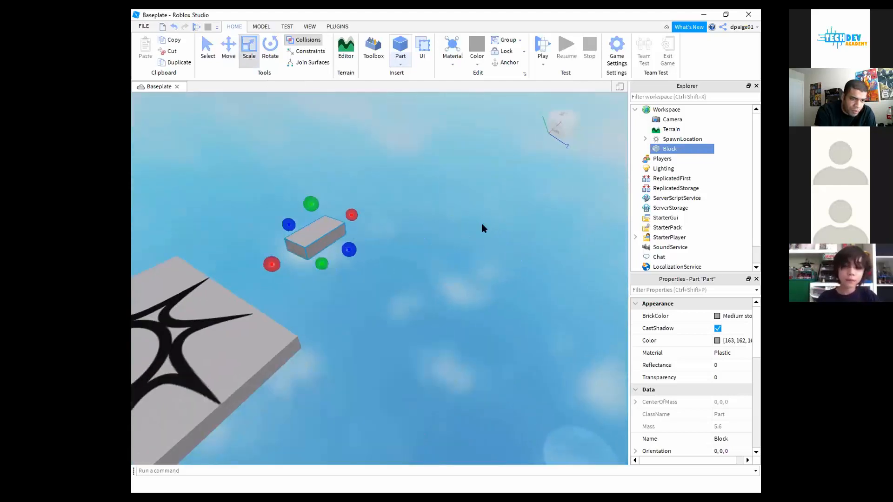
{"action": "scroll", "coordinate": [405, 231], "scroll_direction": "up", "scroll_amount": 3}
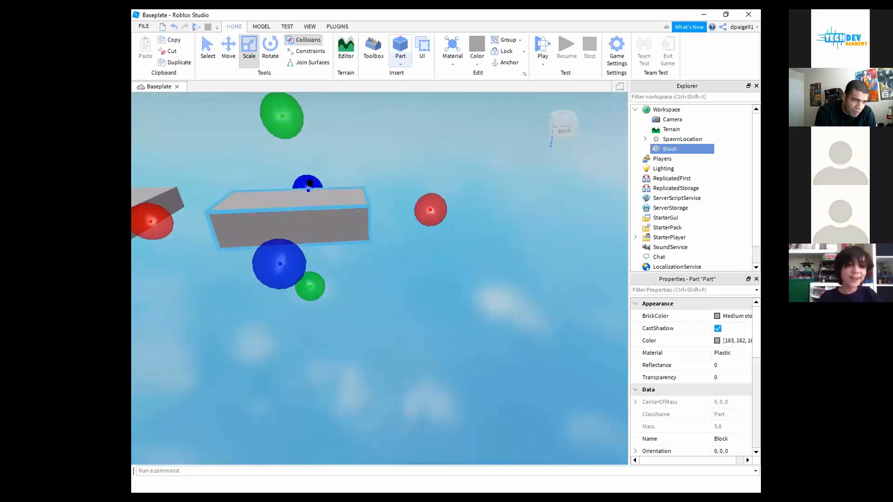
{"action": "middle_click_drag", "start_coordinate": [287, 221], "coordinate": [301, 239]}
{"action": "right_click_drag", "start_coordinate": [301, 239], "coordinate": [301, 239]}
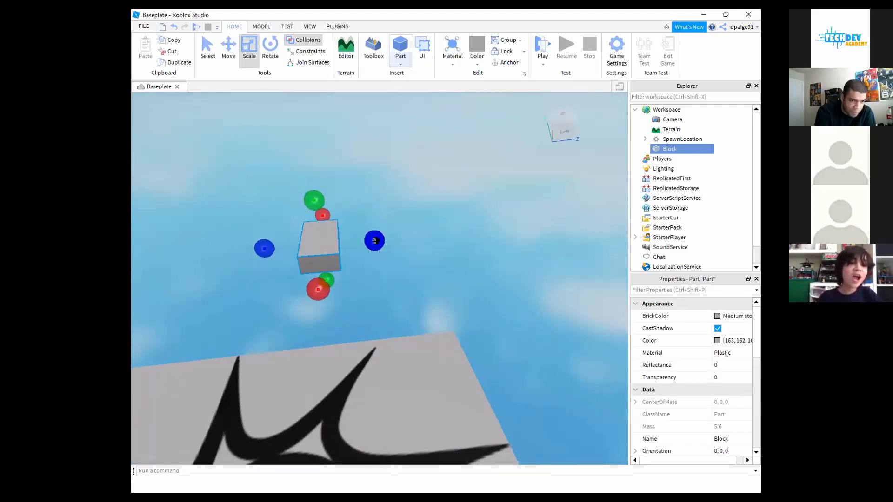
{"action": "left_click_drag", "start_coordinate": [374, 240], "coordinate": [455, 255]}
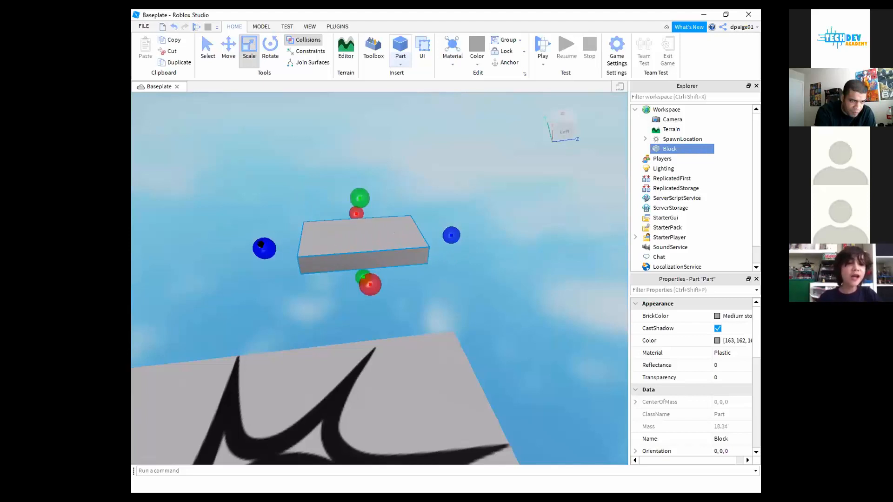
{"action": "left_click_drag", "start_coordinate": [264, 248], "coordinate": [192, 278]}
{"action": "middle_click_drag", "start_coordinate": [192, 278], "coordinate": [230, 285]}
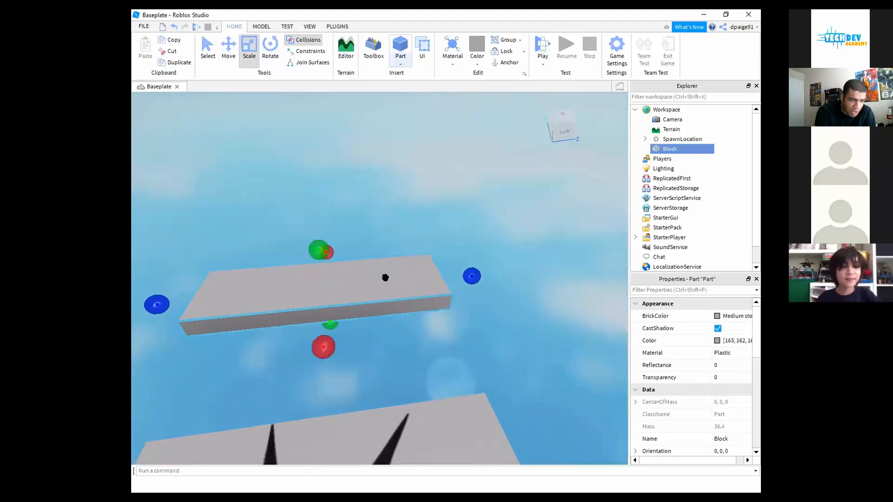
Widen the Block along the X axis, slightly toward the SpawnLocation and much more away from it, and make it slightly thinner
{"action": "right_click_drag", "start_coordinate": [384, 275], "coordinate": [423, 280]}
{"action": "scroll", "coordinate": [423, 280], "scroll_direction": "down", "scroll_amount": 5}
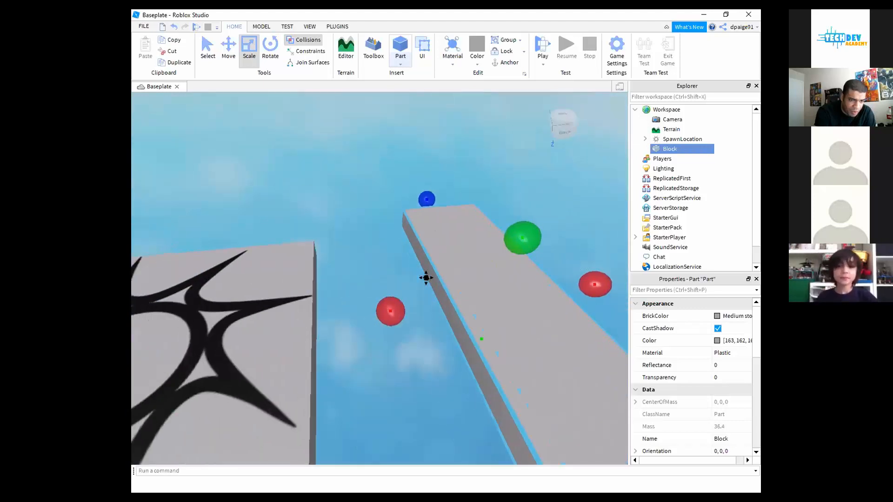
{"action": "scroll", "coordinate": [395, 302], "scroll_direction": "down", "scroll_amount": 3}
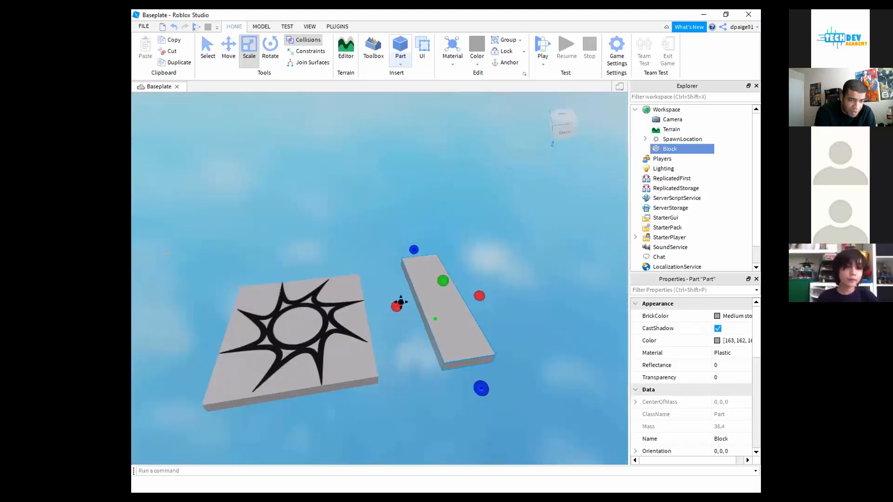
{"action": "scroll", "coordinate": [401, 302], "scroll_direction": "down", "scroll_amount": 4}
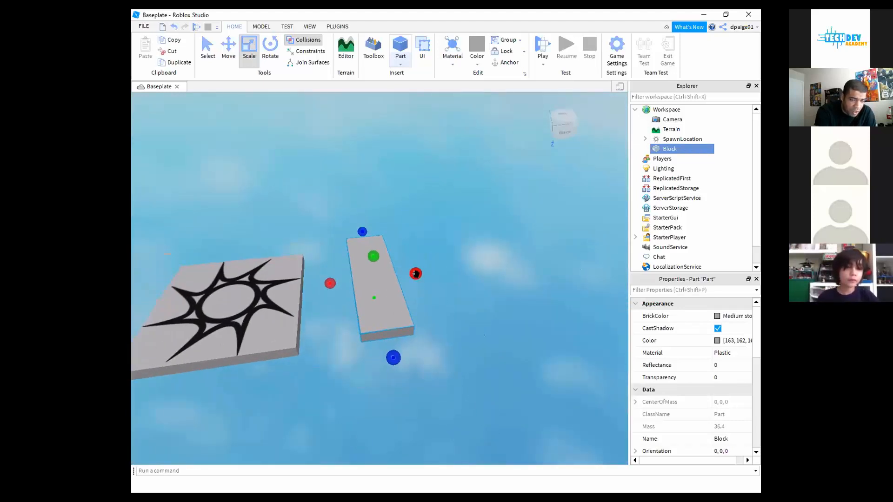
{"action": "left_click_drag", "start_coordinate": [329, 283], "coordinate": [300, 287]}
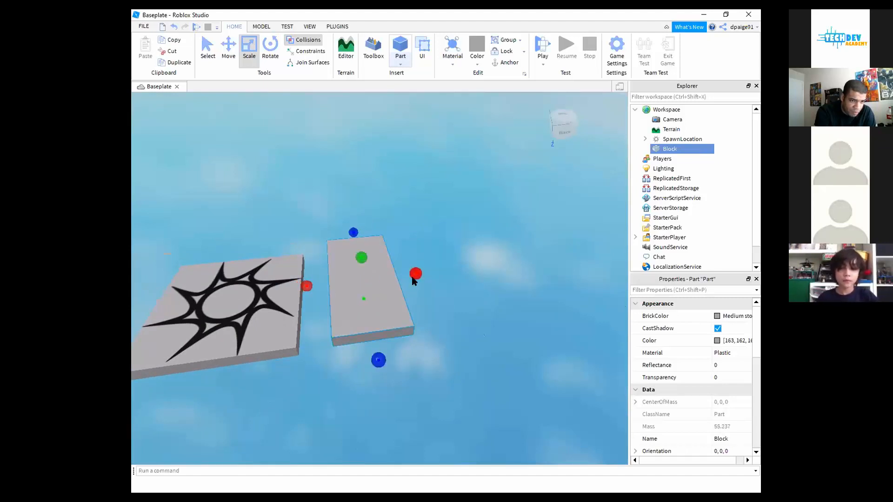
{"action": "left_click_drag", "start_coordinate": [415, 274], "coordinate": [515, 268]}
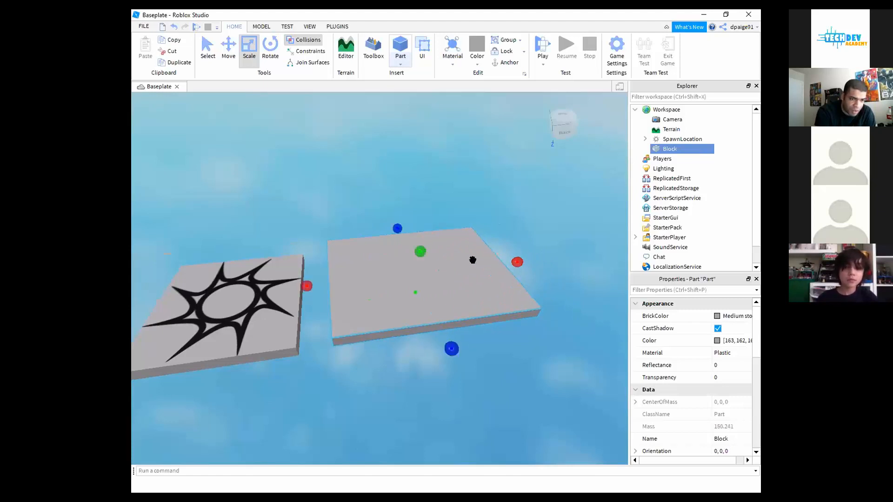
{"action": "mouse_move", "coordinate": [415, 251]}
{"action": "left_mouse_down"}
{"action": "mouse_move", "coordinate": [408, 177]}
{"action": "mouse_move", "coordinate": [415, 249]}
{"action": "mouse_move", "coordinate": [418, 219]}
{"action": "mouse_move", "coordinate": [417, 251]}
{"action": "mouse_move", "coordinate": [400, 116]}
{"action": "mouse_move", "coordinate": [401, 223]}
{"action": "mouse_move", "coordinate": [412, 255]}
{"action": "mouse_move", "coordinate": [409, 249]}
{"action": "left_mouse_up"}
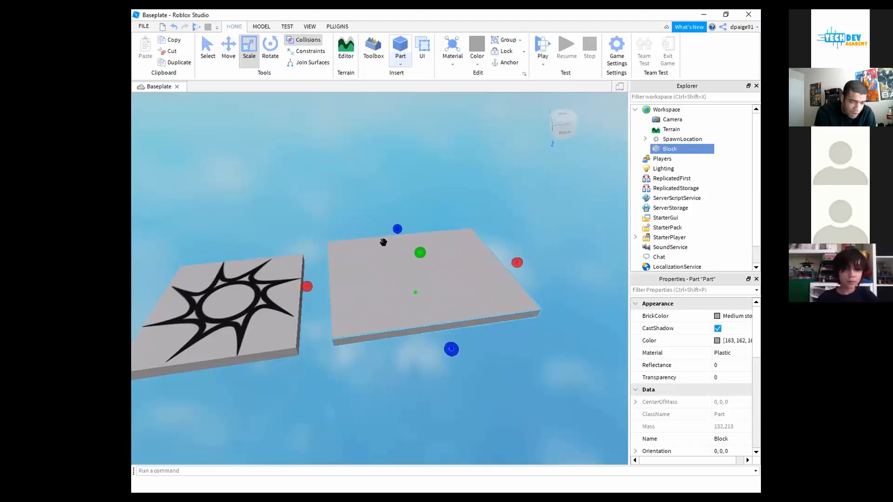
Trim one Z side of the Block slightly and extend its near edge along X until it reaches the SpawnLocation
{"action": "scroll", "coordinate": [322, 231], "scroll_direction": "up", "scroll_amount": 6}
{"action": "scroll", "coordinate": [324, 225], "scroll_direction": "down", "scroll_amount": 8}
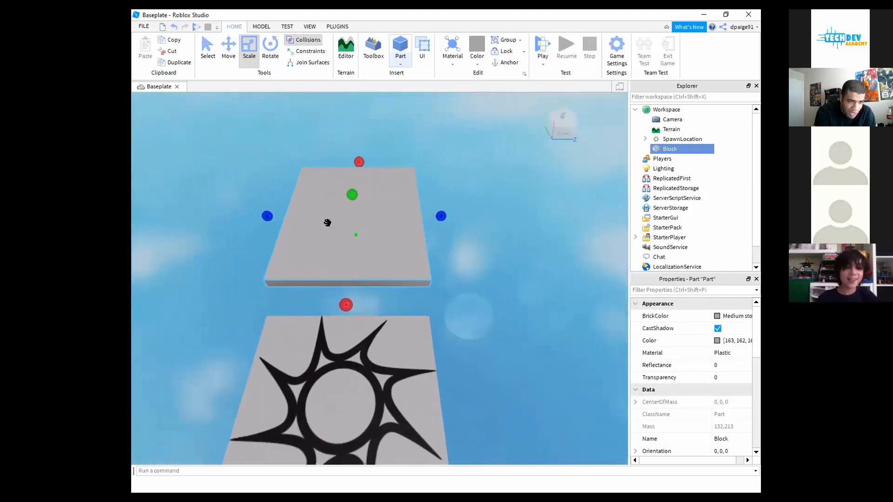
{"action": "right_click_drag", "start_coordinate": [327, 223], "coordinate": [324, 221]}
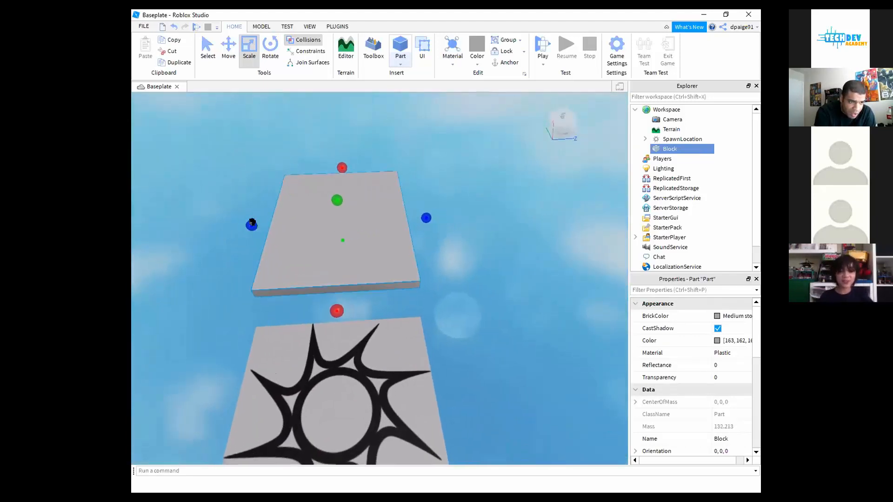
{"action": "left_click_drag", "start_coordinate": [252, 223], "coordinate": [258, 225]}
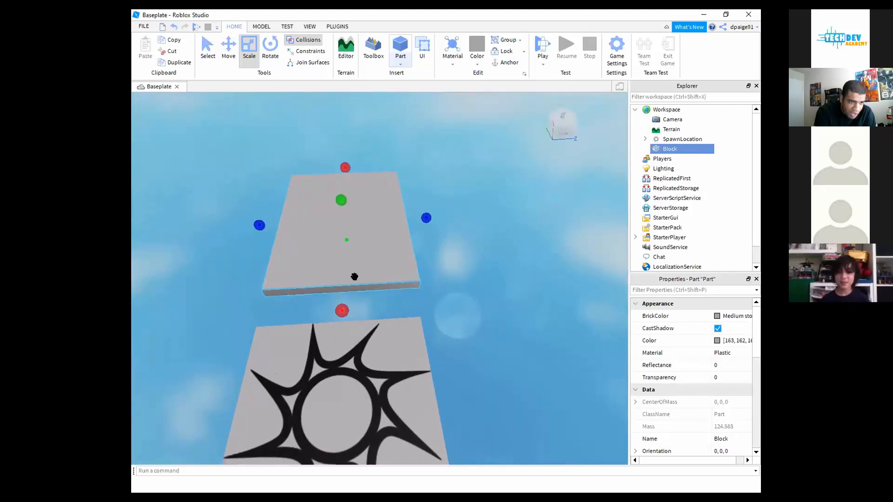
{"action": "left_click_drag", "start_coordinate": [341, 310], "coordinate": [340, 344]}
{"action": "right_click_drag", "start_coordinate": [361, 331], "coordinate": [343, 319]}
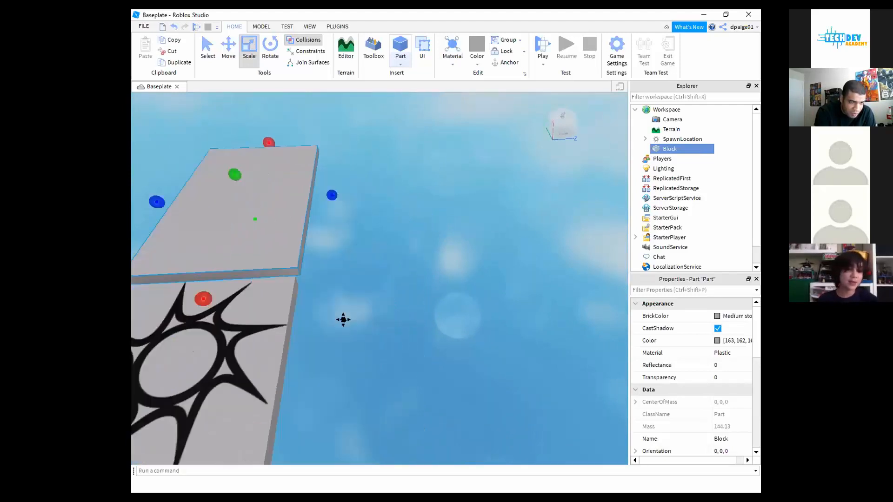
Scale the Block's bottom face down and lower its top face to match the SpawnLocation's thickness
{"action": "middle_click_drag", "start_coordinate": [343, 319], "coordinate": [378, 307]}
{"action": "right_click_drag", "start_coordinate": [378, 307], "coordinate": [375, 305]}
{"action": "scroll", "coordinate": [457, 250], "scroll_direction": "up", "scroll_amount": 3}
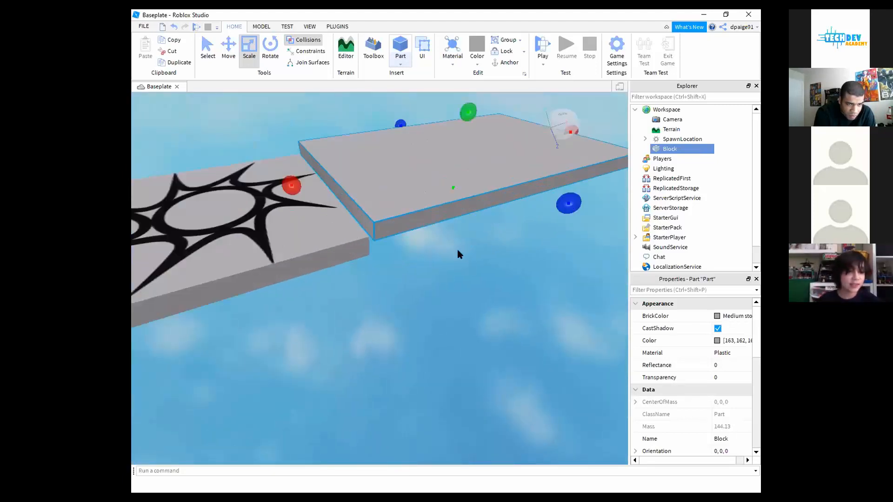
{"action": "right_click_drag", "start_coordinate": [457, 250], "coordinate": [456, 253]}
{"action": "middle_click_drag", "start_coordinate": [455, 253], "coordinate": [408, 201]}
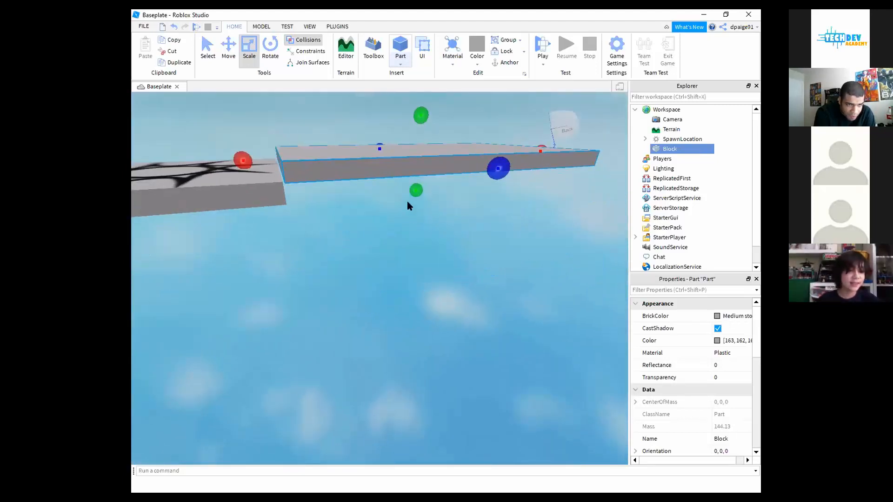
{"action": "left_click_drag", "start_coordinate": [414, 190], "coordinate": [410, 201]}
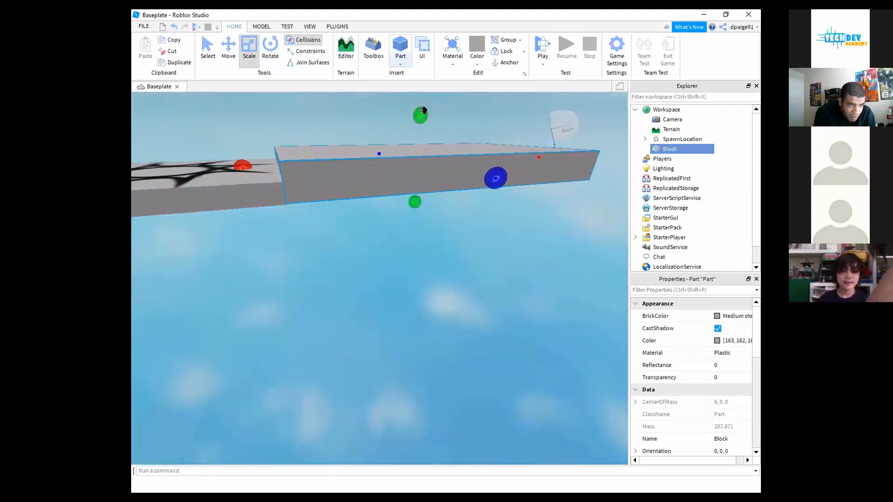
{"action": "left_click_drag", "start_coordinate": [423, 110], "coordinate": [422, 126]}
Fine-tune the Block's two Z sides with the Scale tool so its width lines up with the SpawnLocation's edges
{"action": "middle_click_drag", "start_coordinate": [379, 158], "coordinate": [394, 196]}
{"action": "right_click_drag", "start_coordinate": [371, 210], "coordinate": [376, 222]}
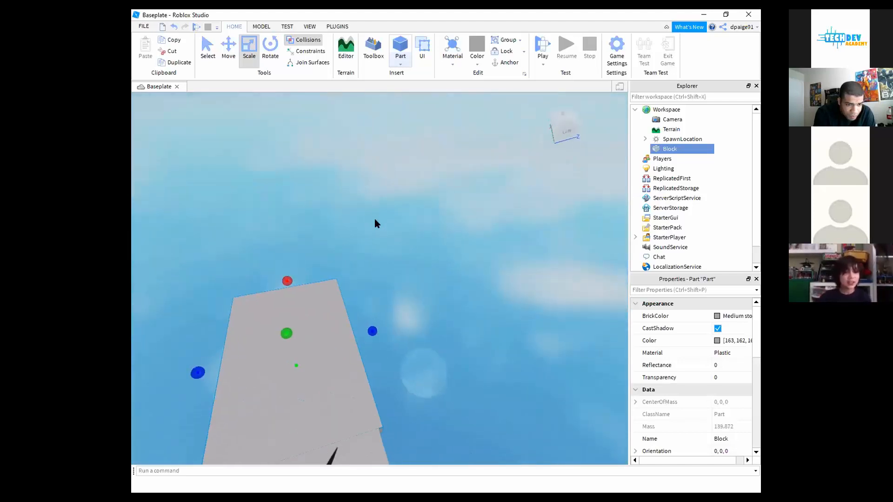
{"action": "left_click_drag", "start_coordinate": [373, 332], "coordinate": [370, 333]}
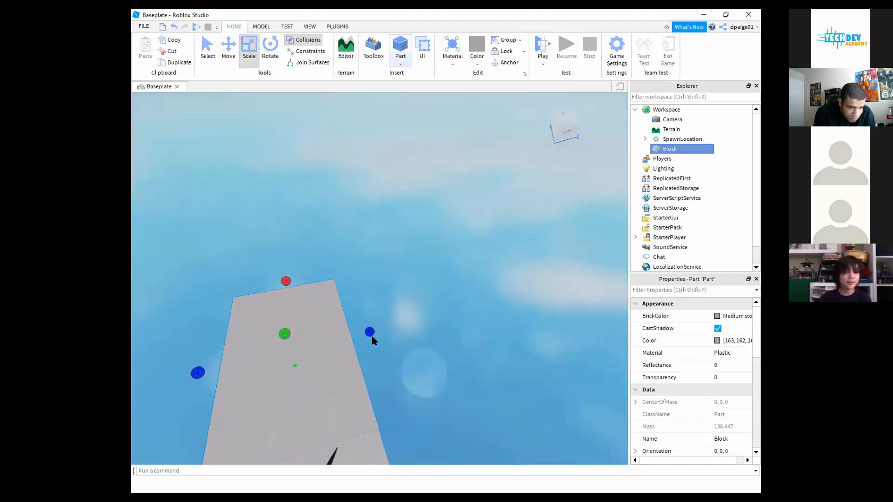
{"action": "right_click_drag", "start_coordinate": [414, 352], "coordinate": [414, 352]}
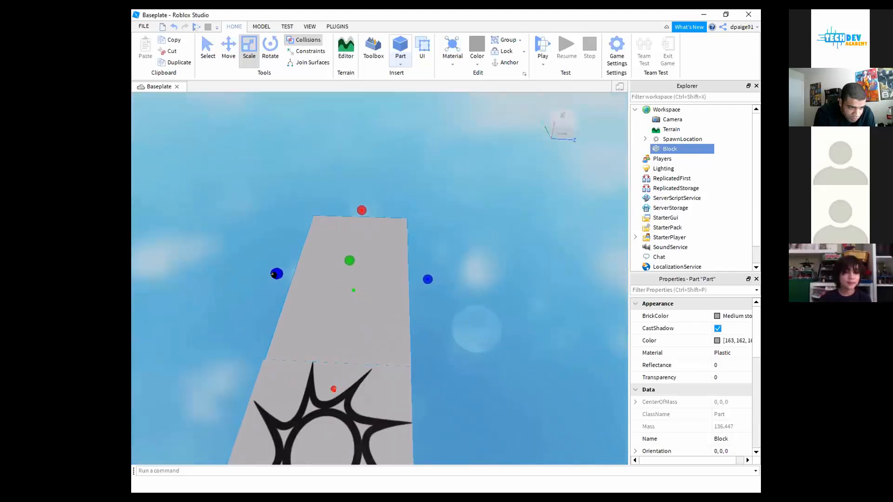
{"action": "left_click_drag", "start_coordinate": [273, 275], "coordinate": [270, 274]}
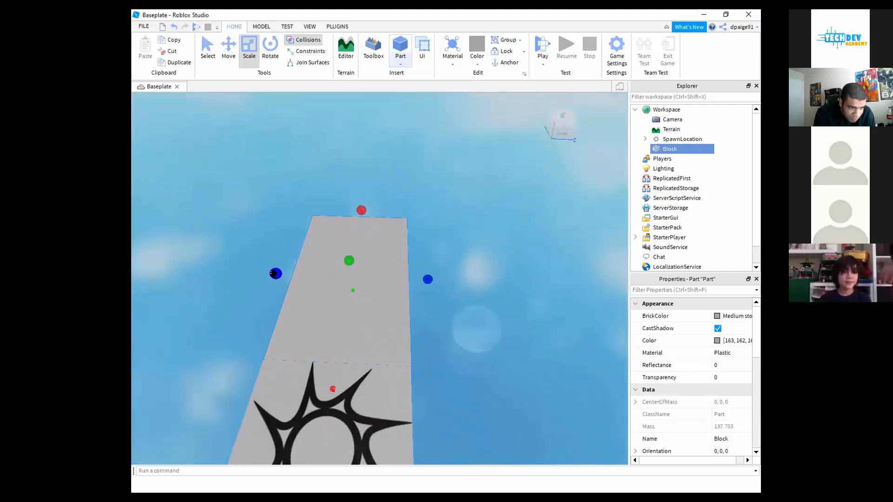
{"action": "left_click", "coordinate": [479, 307]}
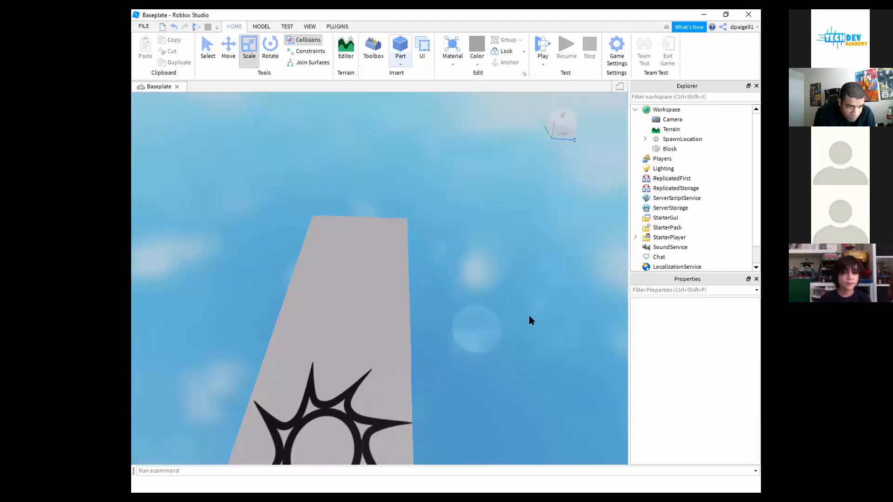
{"action": "right_click_drag", "start_coordinate": [541, 320], "coordinate": [541, 320]}
{"action": "left_click", "coordinate": [382, 296]}
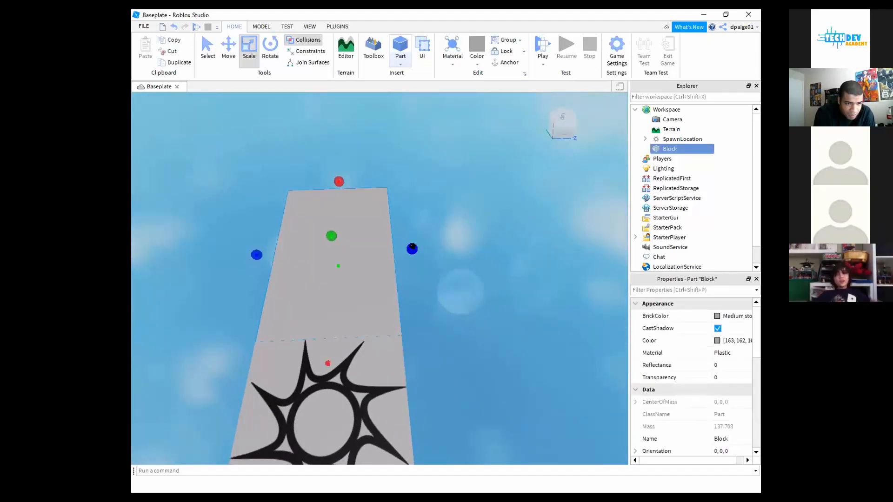
{"action": "left_click_drag", "start_coordinate": [412, 249], "coordinate": [412, 249]}
{"action": "left_click", "coordinate": [481, 276]}
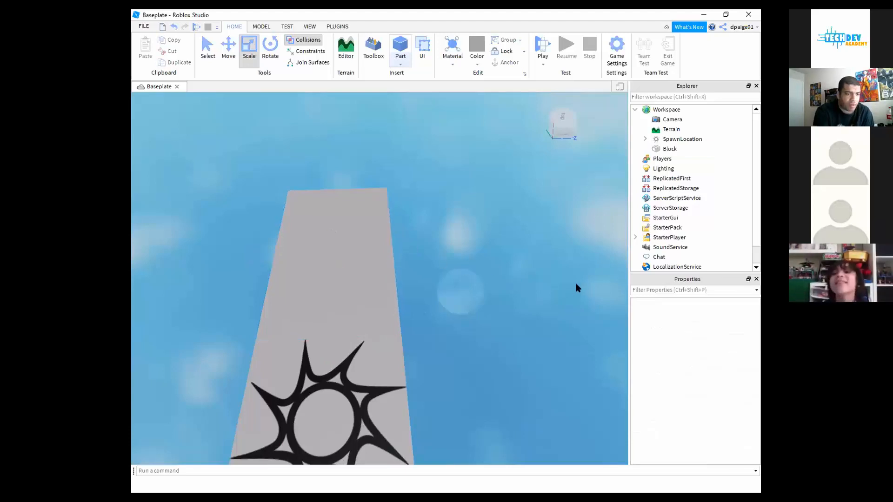
Move the resized Block away from the SpawnLocation along the X axis, leaving a gap between them
{"action": "right_click_drag", "start_coordinate": [575, 287], "coordinate": [561, 293]}
{"action": "left_click", "coordinate": [423, 278]}
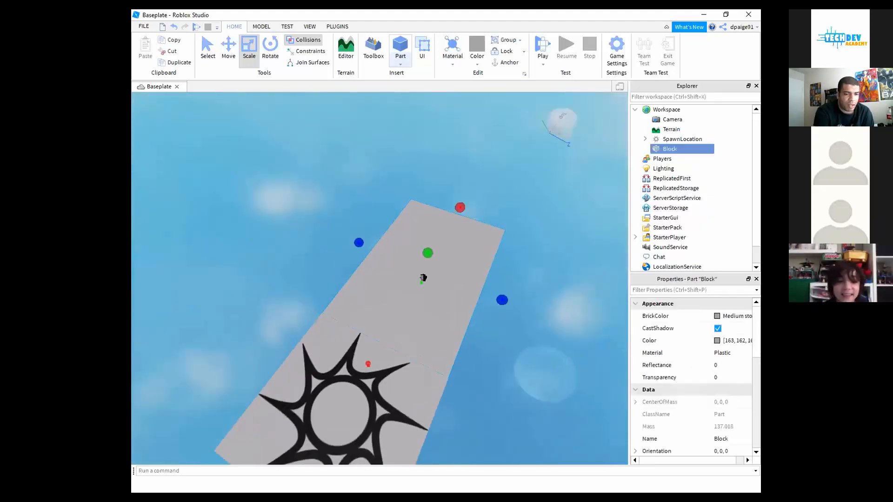
{"action": "left_click", "coordinate": [232, 48]}
{"action": "left_click_drag", "start_coordinate": [362, 375], "coordinate": [414, 323]}
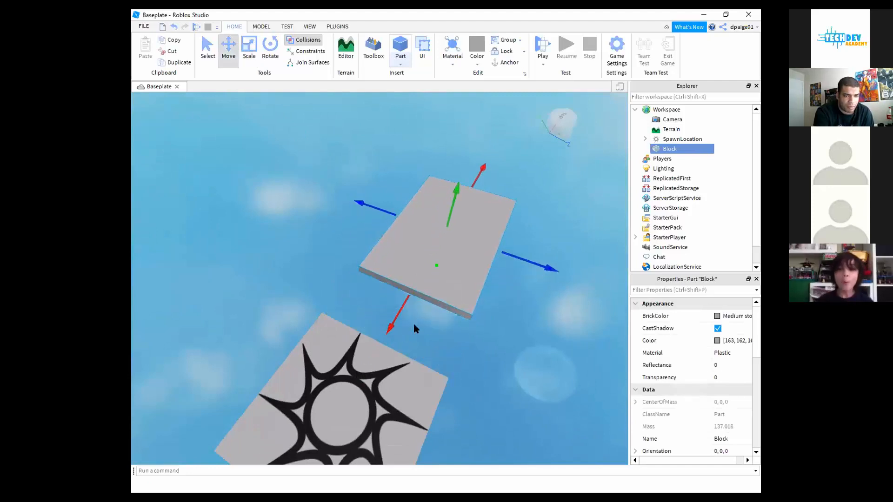
{"action": "left_click", "coordinate": [484, 322]}
{"action": "scroll", "coordinate": [483, 323], "scroll_direction": "up", "scroll_amount": 5}
{"action": "middle_click_drag", "start_coordinate": [449, 305], "coordinate": [469, 317]}
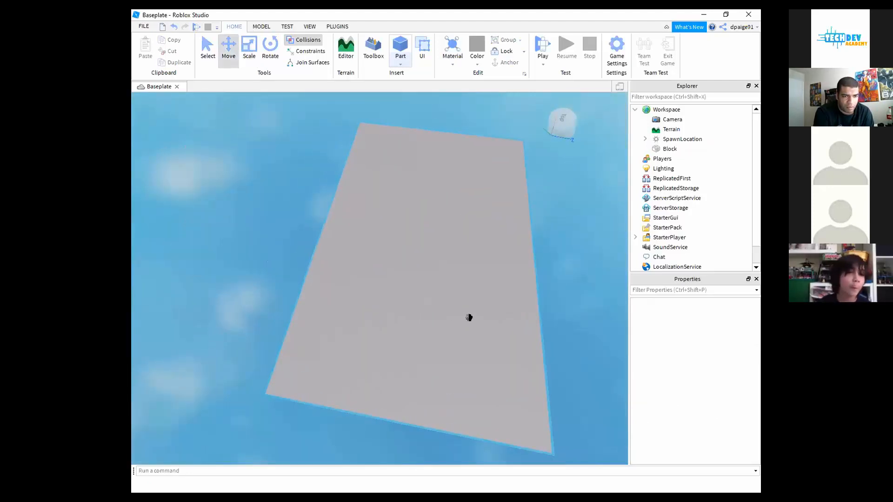
{"action": "right_click_drag", "start_coordinate": [499, 319], "coordinate": [496, 317]}
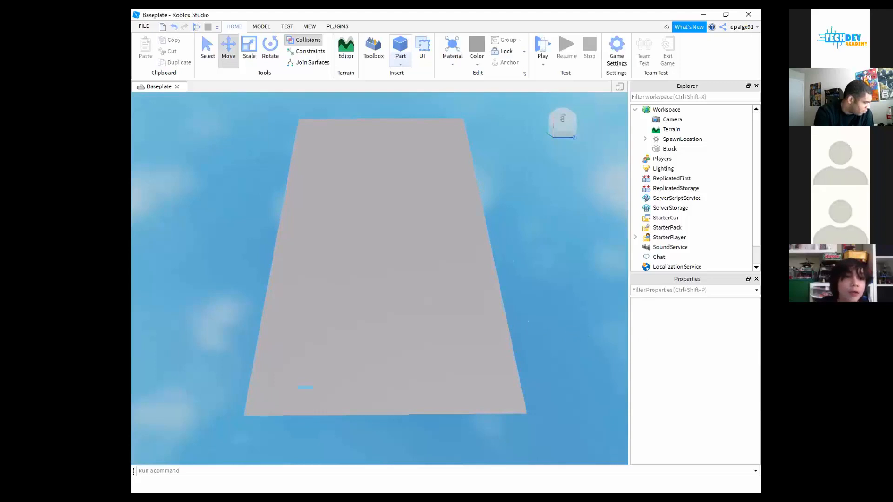
{"action": "right_click_drag", "start_coordinate": [528, 321], "coordinate": [496, 318]}
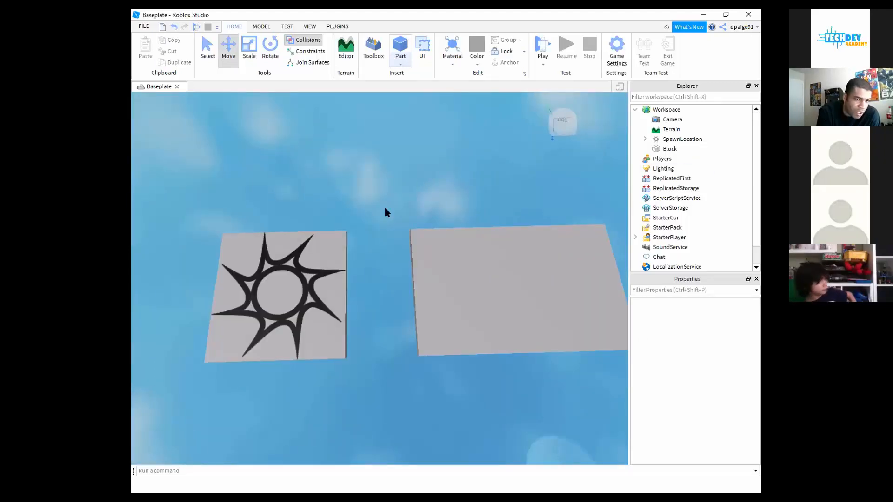
{"action": "right_click_drag", "start_coordinate": [424, 213], "coordinate": [411, 209]}
Select the Block and rotate it freely about its axes with the Rotate tool, leaving it tilted relative to the SpawnLocation
{"action": "left_click", "coordinate": [401, 240]}
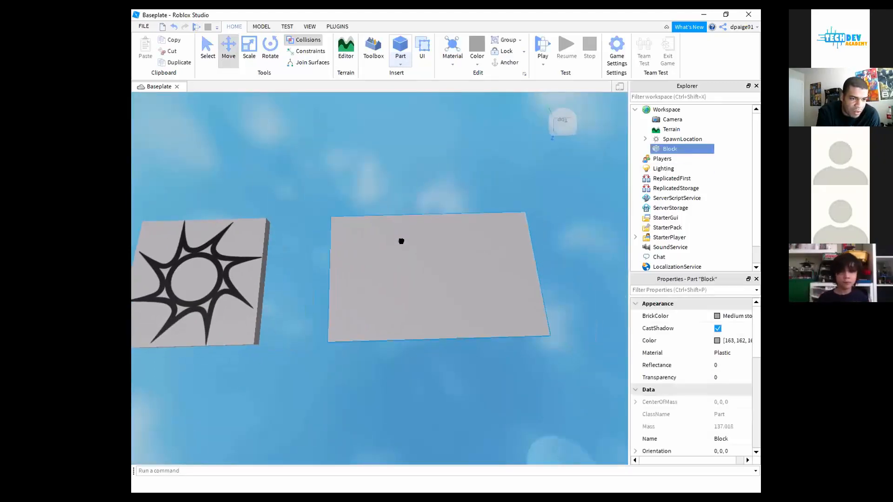
{"action": "left_click", "coordinate": [266, 49]}
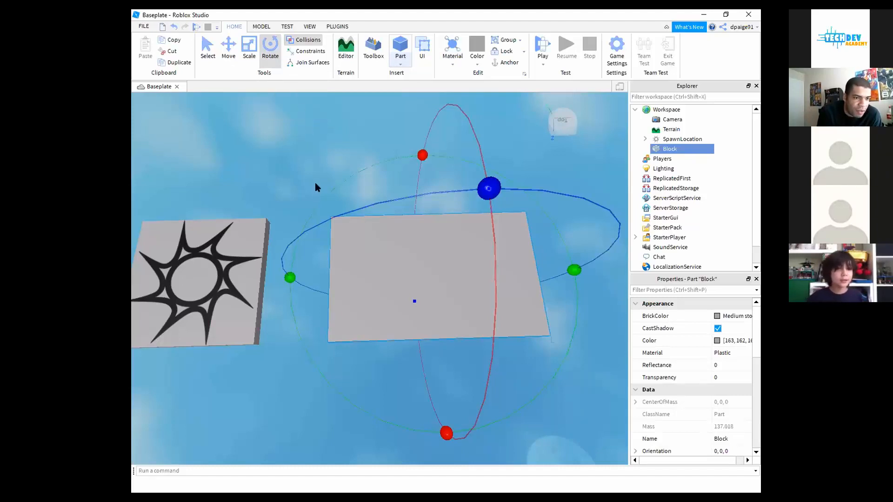
{"action": "right_click_drag", "start_coordinate": [315, 184], "coordinate": [315, 183]}
{"action": "right_click_drag", "start_coordinate": [332, 269], "coordinate": [333, 245]}
{"action": "scroll", "coordinate": [334, 245], "scroll_direction": "down", "scroll_amount": 3}
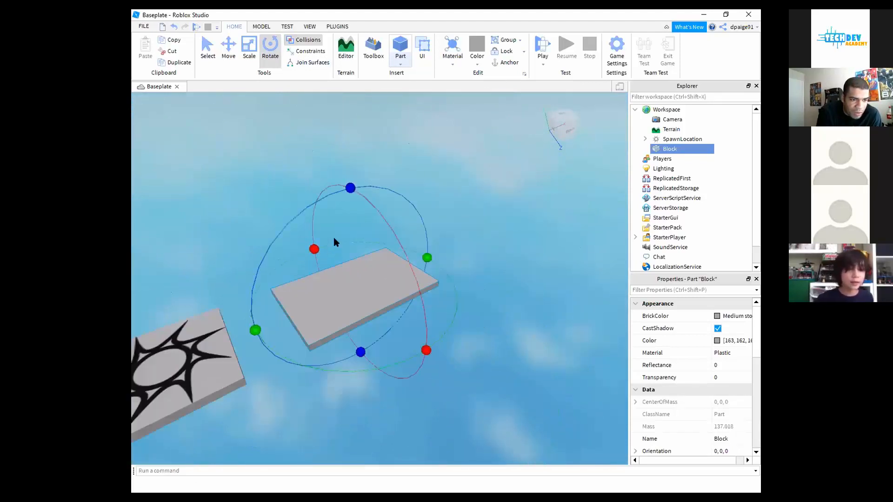
{"action": "left_click_drag", "start_coordinate": [348, 191], "coordinate": [349, 182]}
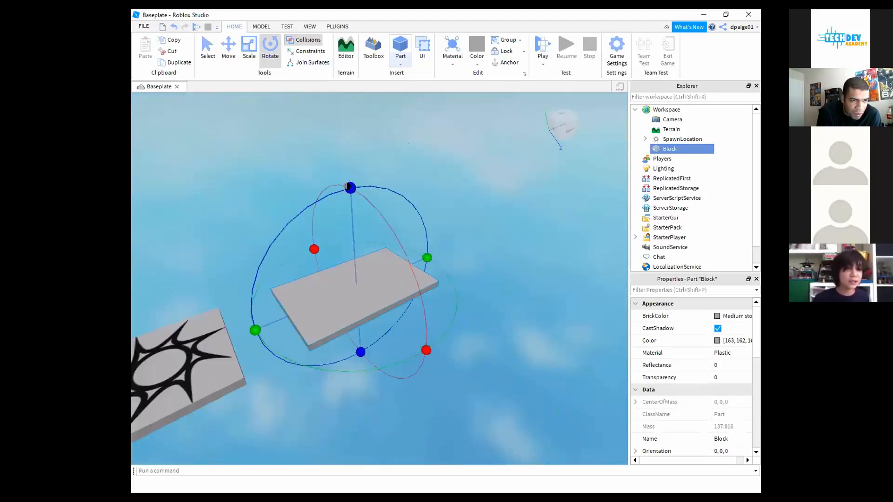
{"action": "left_click_drag", "start_coordinate": [345, 186], "coordinate": [332, 196]}
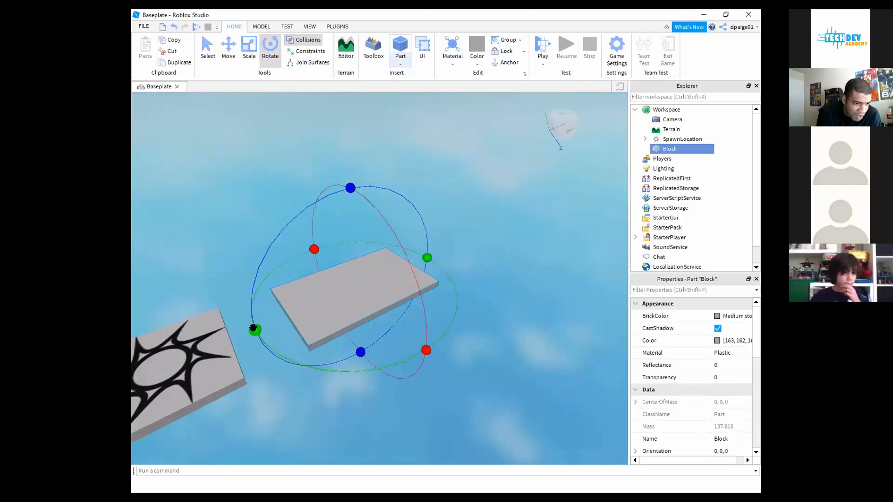
{"action": "mouse_move", "coordinate": [253, 329]}
{"action": "left_mouse_down"}
{"action": "mouse_move", "coordinate": [288, 352]}
{"action": "mouse_move", "coordinate": [446, 343]}
{"action": "mouse_move", "coordinate": [267, 340]}
{"action": "mouse_move", "coordinate": [199, 245]}
{"action": "mouse_move", "coordinate": [219, 299]}
{"action": "mouse_move", "coordinate": [408, 357]}
{"action": "mouse_move", "coordinate": [496, 264]}
{"action": "mouse_move", "coordinate": [425, 350]}
{"action": "mouse_move", "coordinate": [245, 295]}
{"action": "mouse_move", "coordinate": [266, 327]}
{"action": "mouse_move", "coordinate": [337, 347]}
{"action": "mouse_move", "coordinate": [453, 249]}
{"action": "mouse_move", "coordinate": [339, 353]}
{"action": "mouse_move", "coordinate": [248, 330]}
{"action": "left_mouse_up"}
{"action": "left_click_drag", "start_coordinate": [350, 188], "coordinate": [277, 210]}
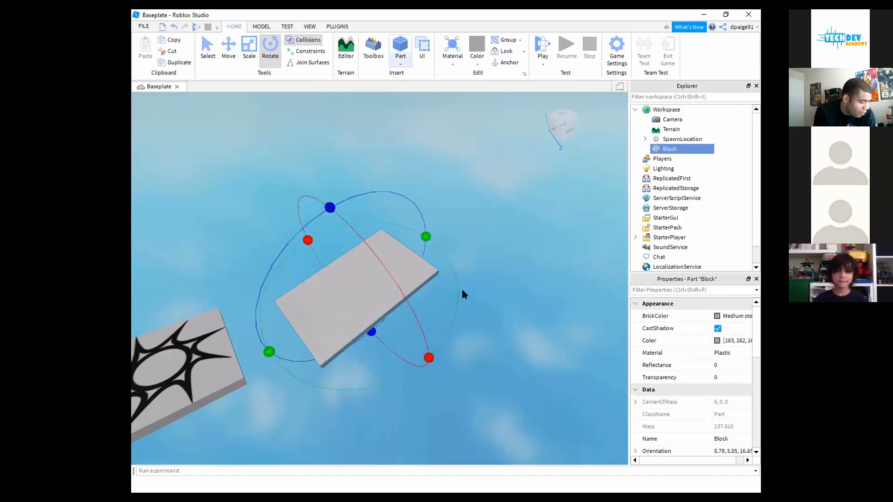
Undo the last Block rotations until it lies flat again, and deselect it
{"action": "key", "text": "ctrl+z"}
{"action": "key", "text": "ctrl+z"}
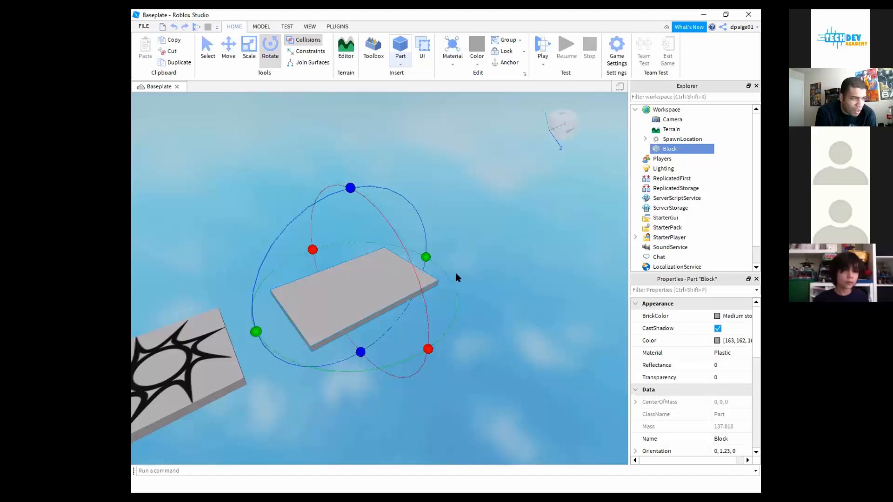
{"action": "left_click", "coordinate": [309, 136]}
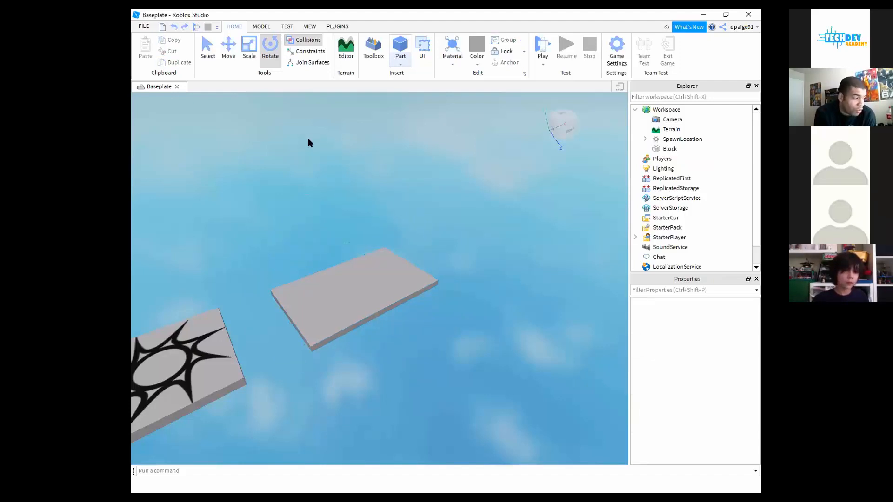
Select the Block and compare its Move, Scale and Rotate handles
{"action": "left_click", "coordinate": [228, 51]}
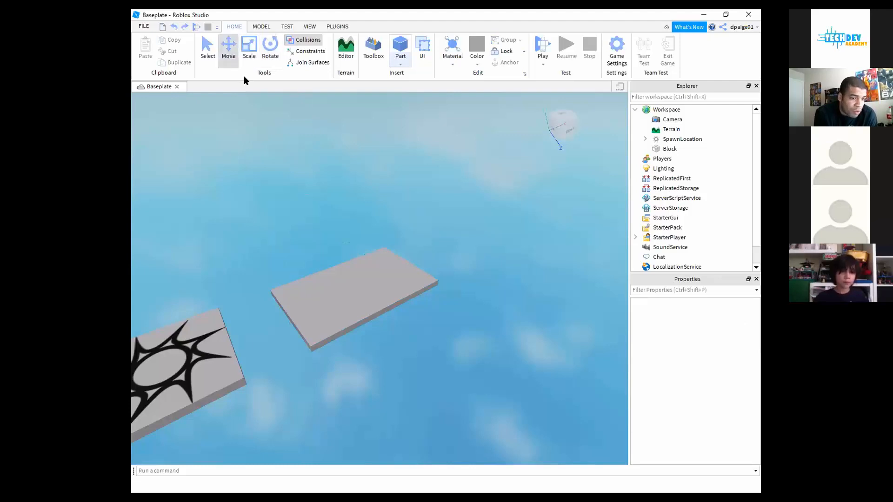
{"action": "left_click", "coordinate": [351, 291]}
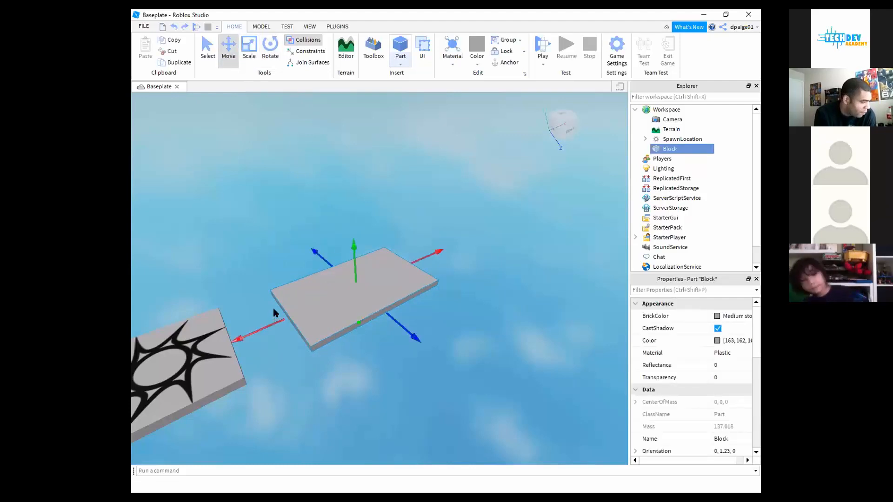
{"action": "left_click", "coordinate": [250, 52]}
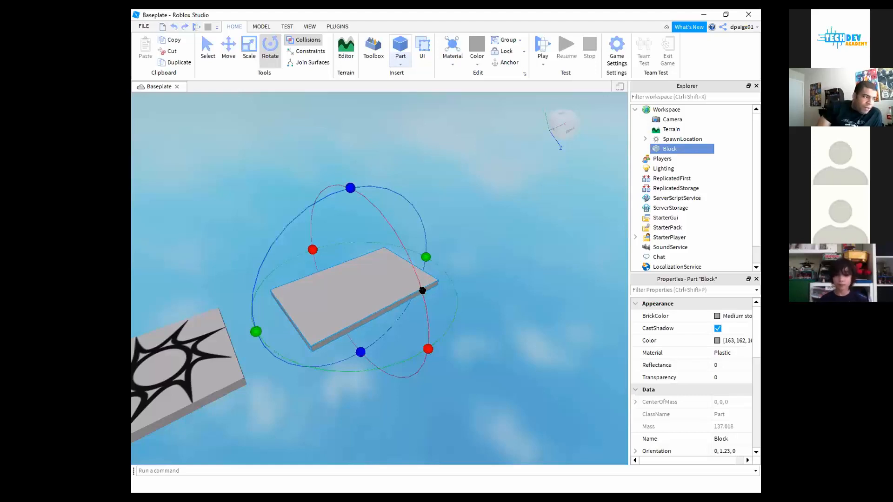
Playtest the place with the Block unanchored, look around for the Block from the SpawnLocation, and stop the test
{"action": "left_click", "coordinate": [543, 45]}
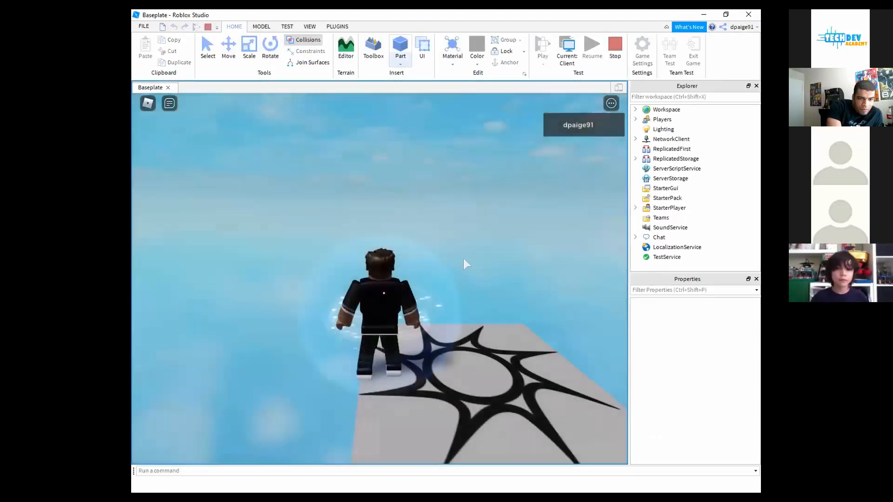
{"action": "right_click_drag", "start_coordinate": [448, 285], "coordinate": [449, 290]}
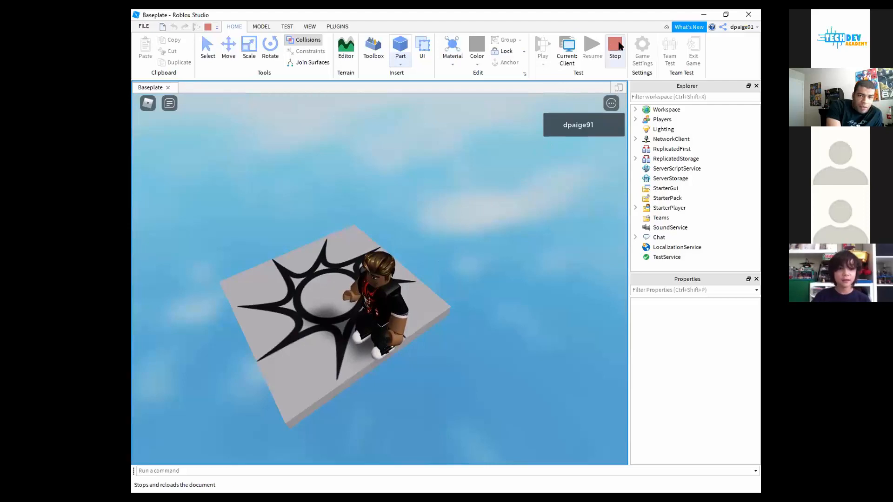
{"action": "left_click", "coordinate": [620, 45]}
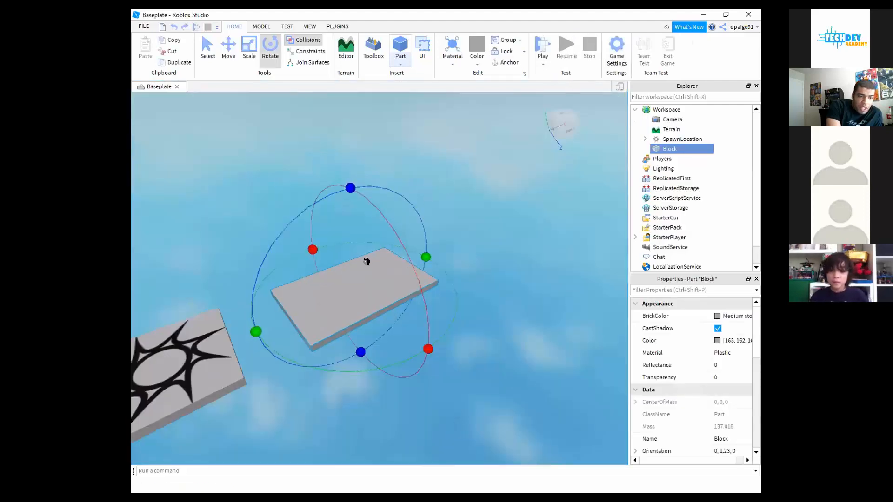
Select the Block and anchor it so that it stays fixed in the air during play
{"action": "right_click_drag", "start_coordinate": [473, 278], "coordinate": [469, 273]}
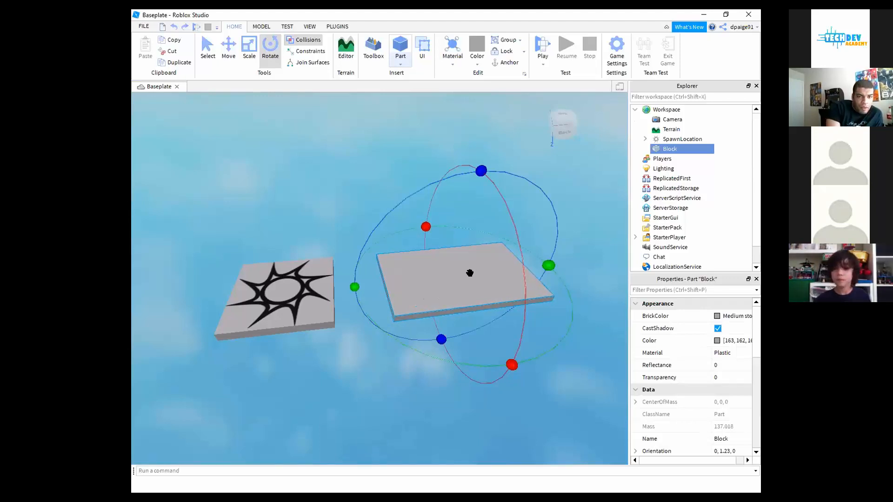
{"action": "left_click", "coordinate": [553, 191]}
{"action": "left_click", "coordinate": [470, 249]}
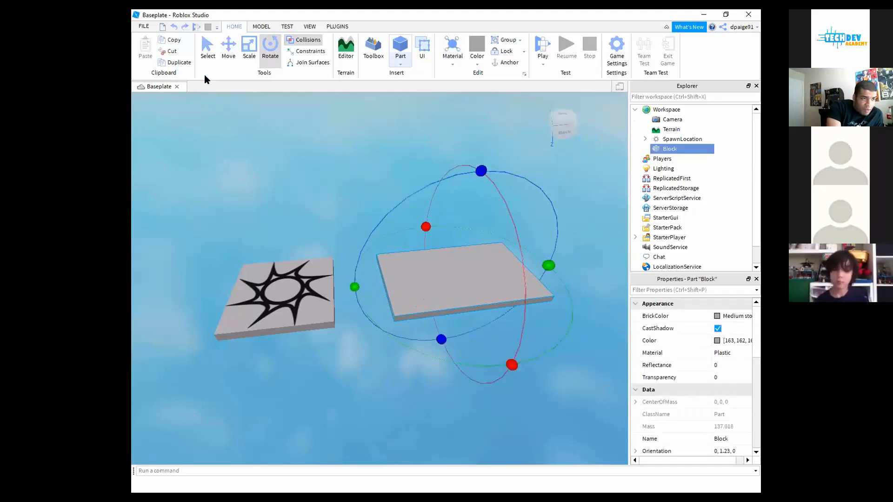
{"action": "left_click", "coordinate": [208, 49]}
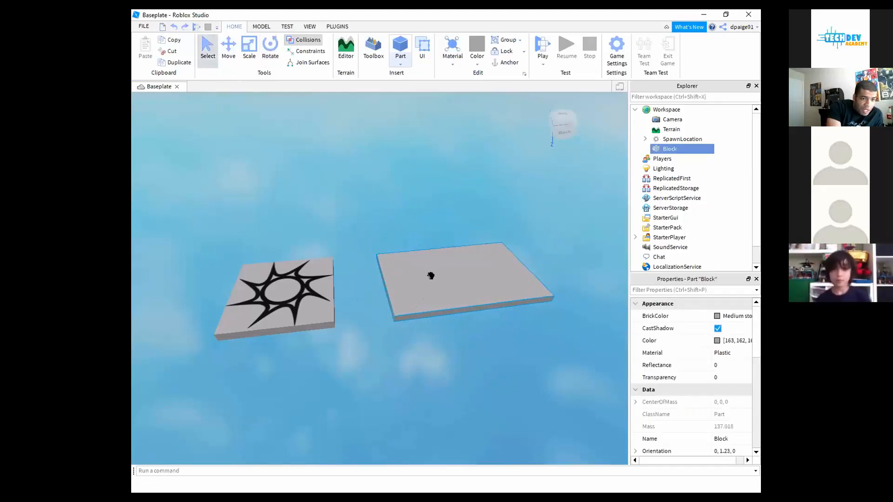
{"action": "left_click", "coordinate": [508, 63]}
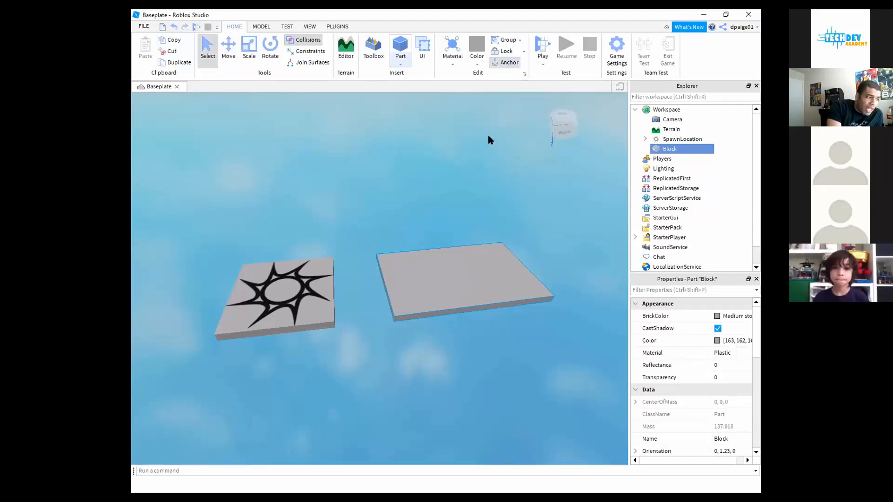
Playtest with the anchored Block, running and jumping the avatar between the SpawnLocation and the Block, and stop the test
{"action": "left_click", "coordinate": [547, 44]}
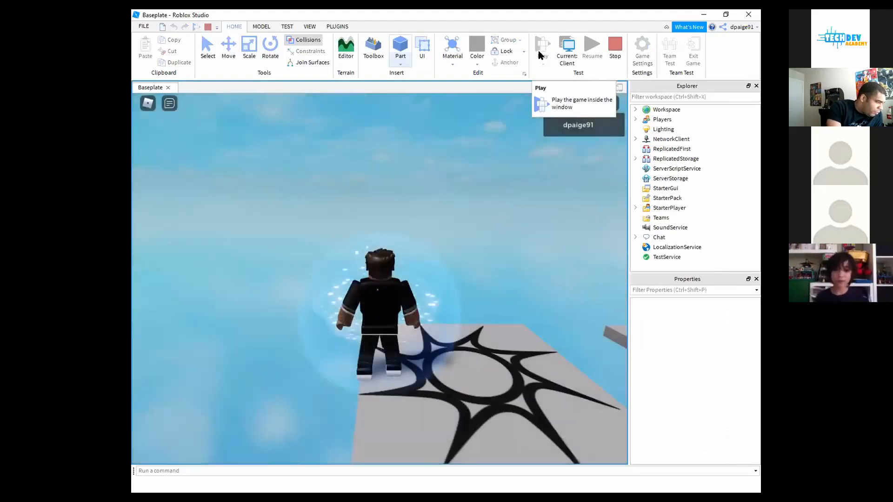
{"action": "right_click_drag", "start_coordinate": [438, 219], "coordinate": [441, 222]}
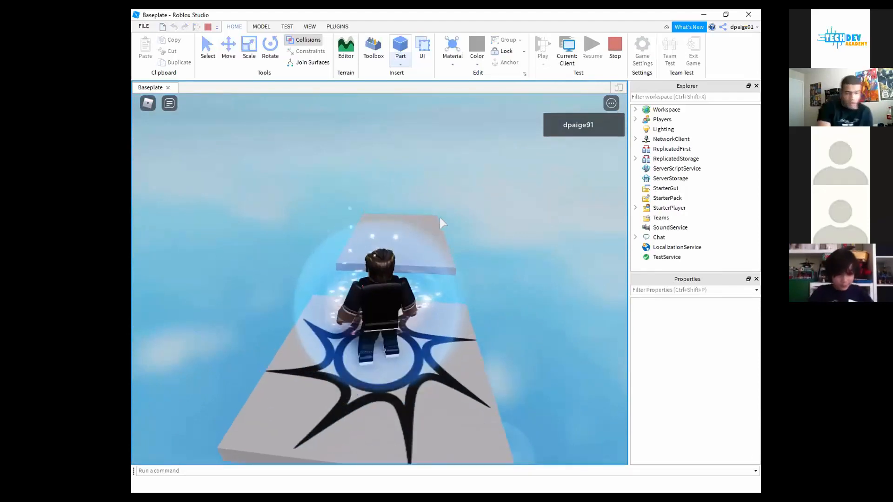
{"action": "key", "text": "w"}
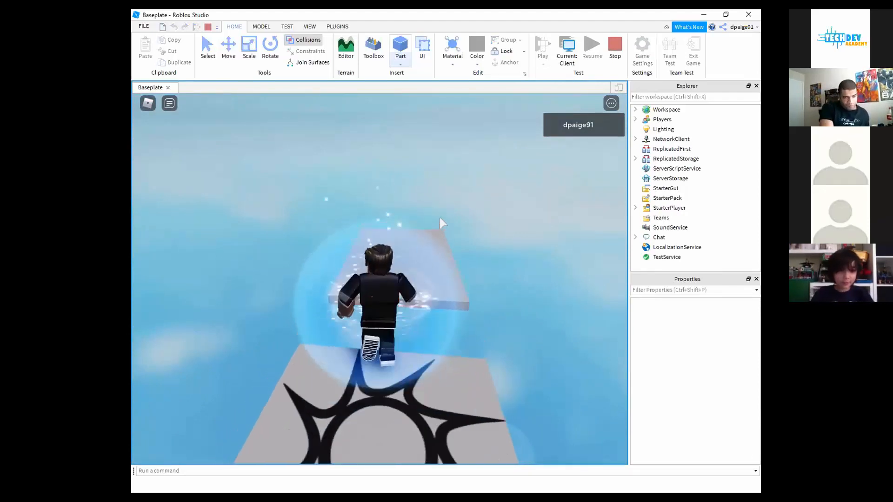
{"action": "key", "text": "space"}
{"action": "right_click_drag", "start_coordinate": [439, 218], "coordinate": [440, 219]}
{"action": "key", "text": "w"}
{"action": "key", "text": "space"}
{"action": "key", "text": "w"}
{"action": "key", "text": "space"}
{"action": "key", "text": "w"}
{"action": "key", "text": "space"}
{"action": "key", "text": "w"}
{"action": "key", "text": "space"}
{"action": "key", "text": "w"}
{"action": "key", "text": "w"}
{"action": "key", "text": "space"}
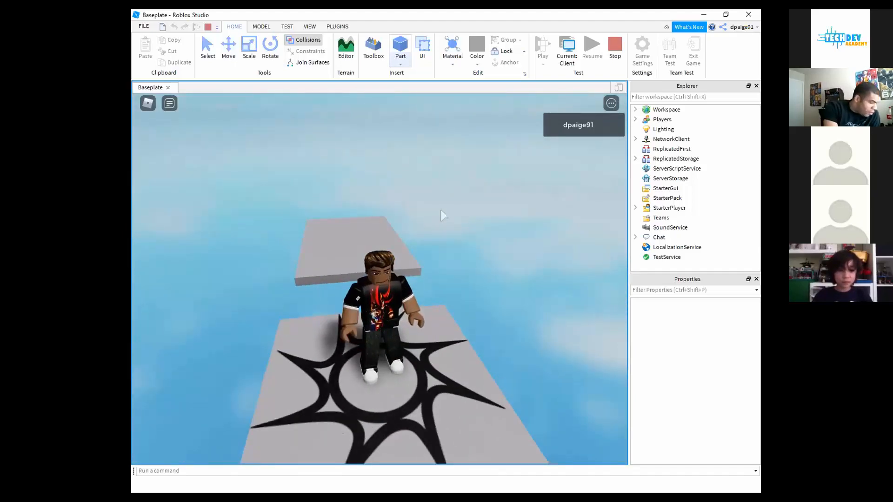
{"action": "left_click", "coordinate": [208, 26]}
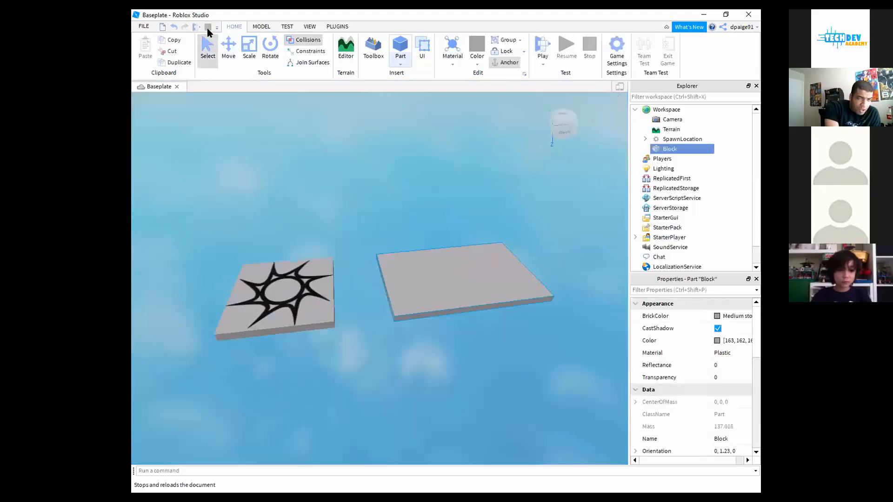
Check the anchor state of the Block and the SpawnLocation by selecting each in turn
{"action": "left_click", "coordinate": [507, 63]}
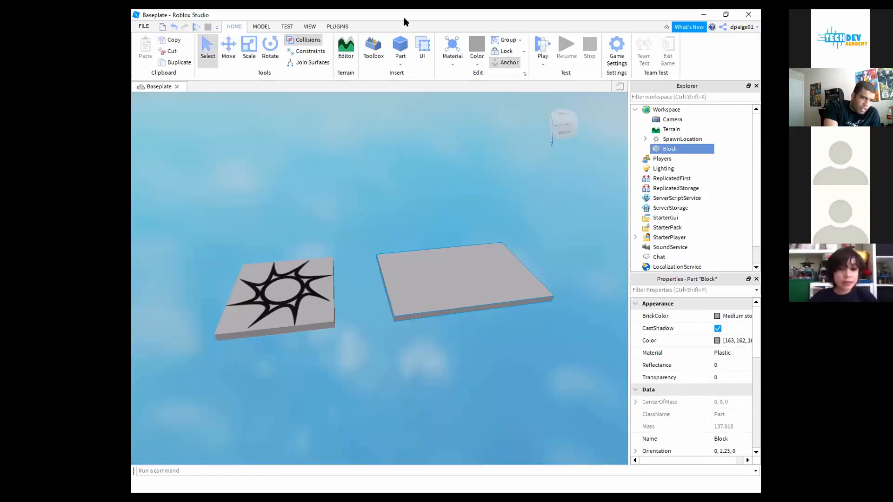
{"action": "left_click", "coordinate": [273, 285]}
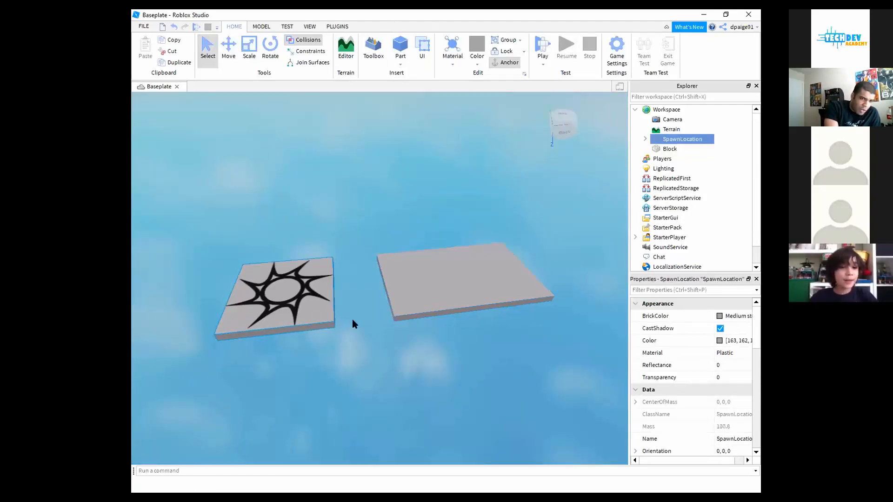
{"action": "left_click", "coordinate": [457, 284]}
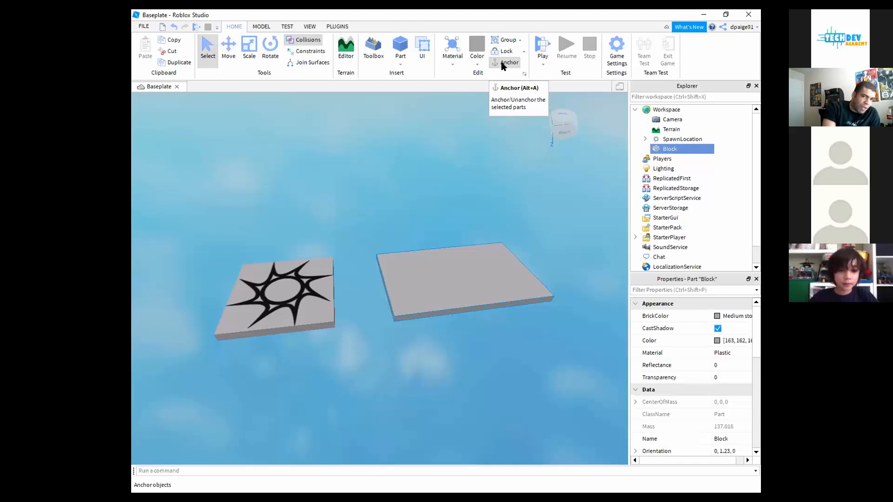
{"action": "left_click", "coordinate": [455, 160]}
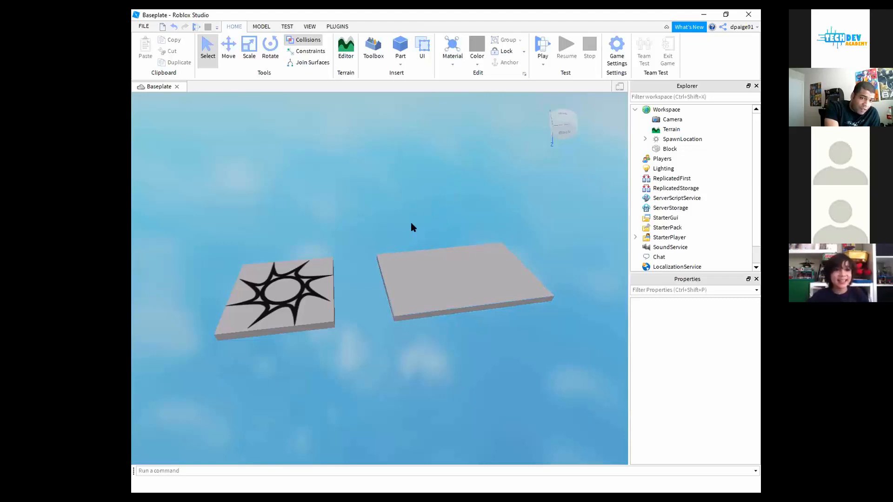
{"action": "left_click", "coordinate": [439, 290]}
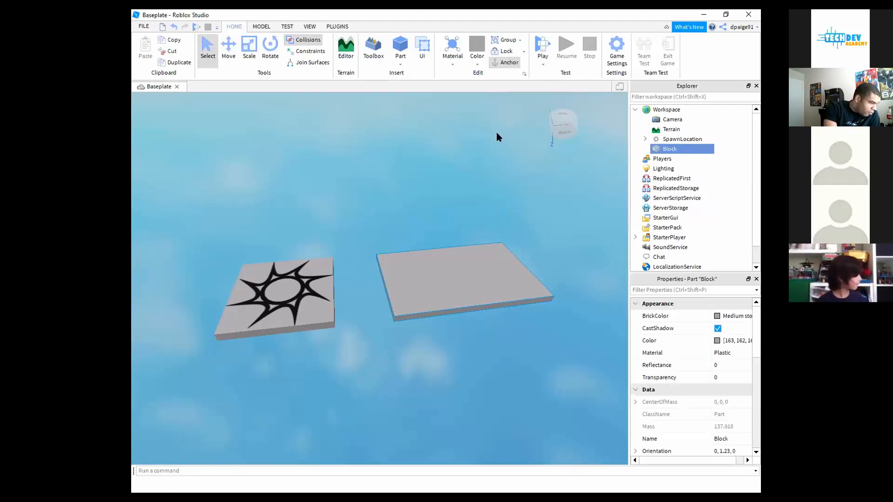
Duplicate the SpawnLocation and move the copy along the X axis past the far end of the Block, leaving a gap
{"action": "left_click", "coordinate": [280, 290]}
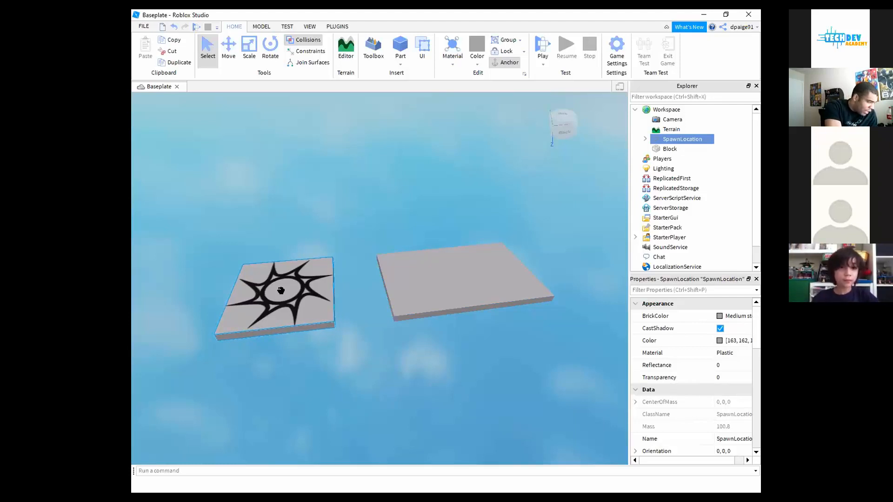
{"action": "key", "text": "ctrl+d"}
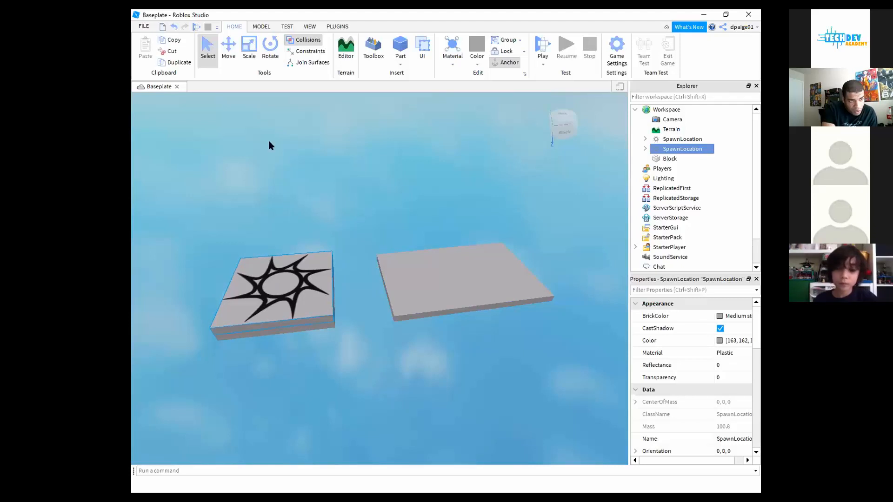
{"action": "left_click", "coordinate": [225, 55]}
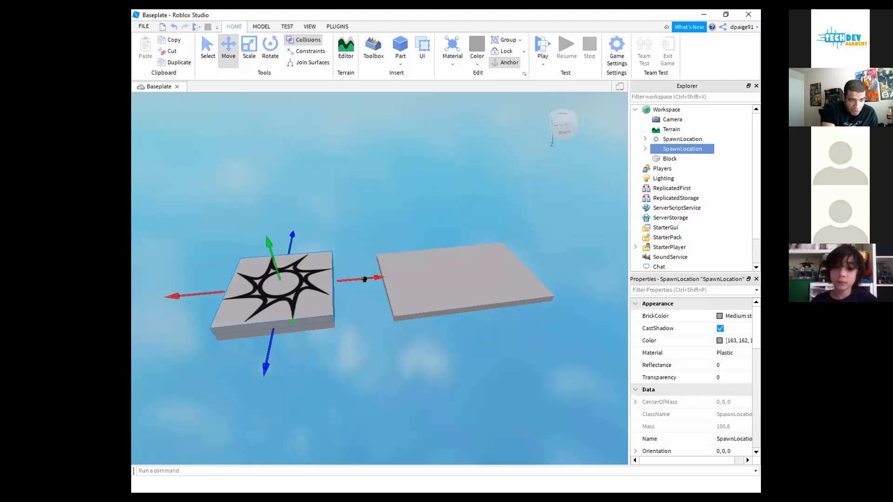
{"action": "left_click_drag", "start_coordinate": [364, 279], "coordinate": [572, 259]}
{"action": "middle_click_drag", "start_coordinate": [504, 307], "coordinate": [526, 228]}
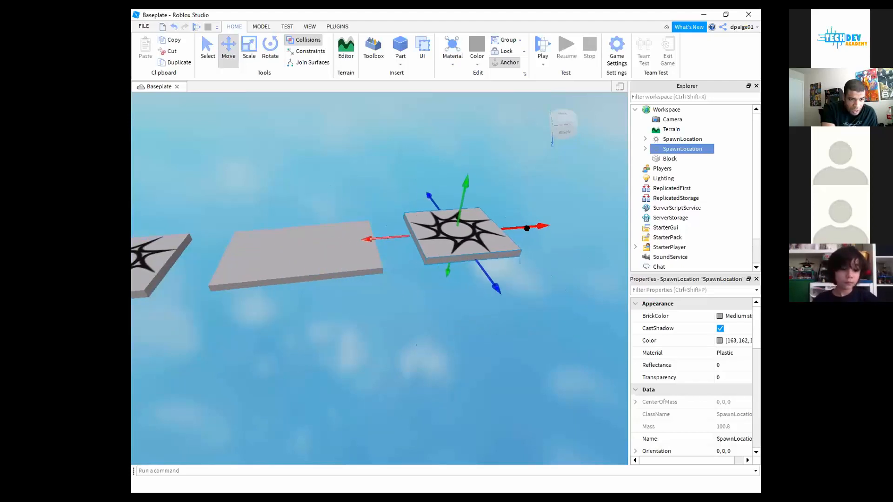
Fine-tune the SpawnLocation copy beyond the Block by lowering it slightly and adjusting its gap along the X axis
{"action": "left_click_drag", "start_coordinate": [527, 227], "coordinate": [547, 226]}
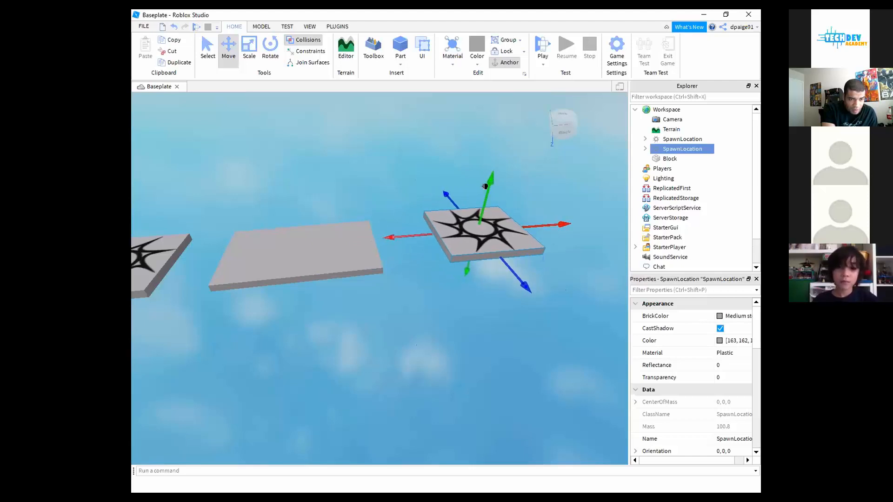
{"action": "left_click_drag", "start_coordinate": [484, 185], "coordinate": [482, 193]}
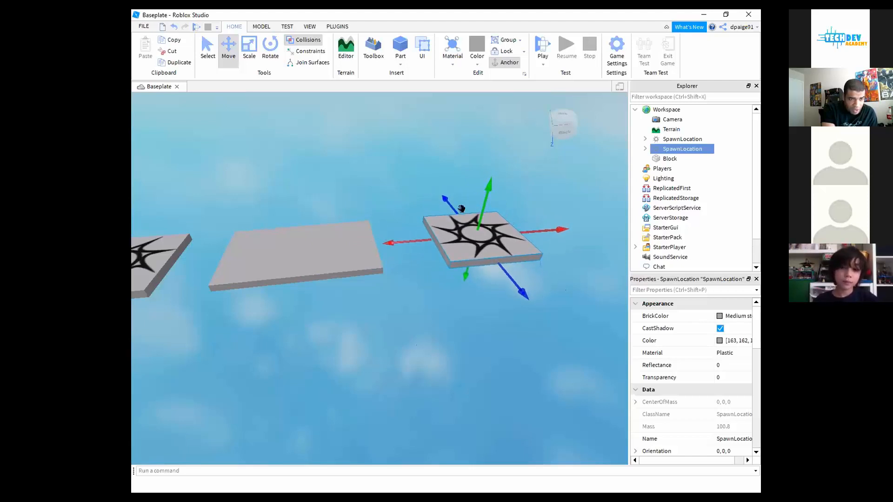
{"action": "left_click_drag", "start_coordinate": [407, 241], "coordinate": [394, 246]}
{"action": "left_click_drag", "start_coordinate": [398, 246], "coordinate": [407, 244]}
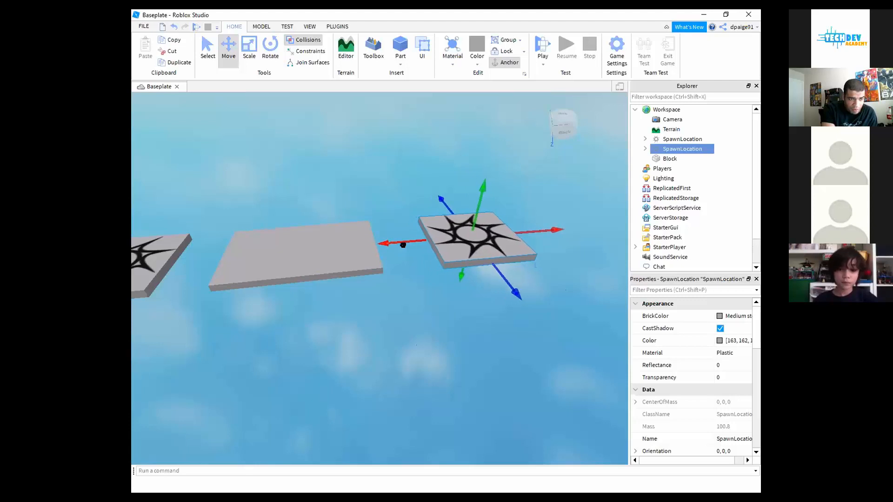
{"action": "right_click_drag", "start_coordinate": [338, 302], "coordinate": [338, 303]}
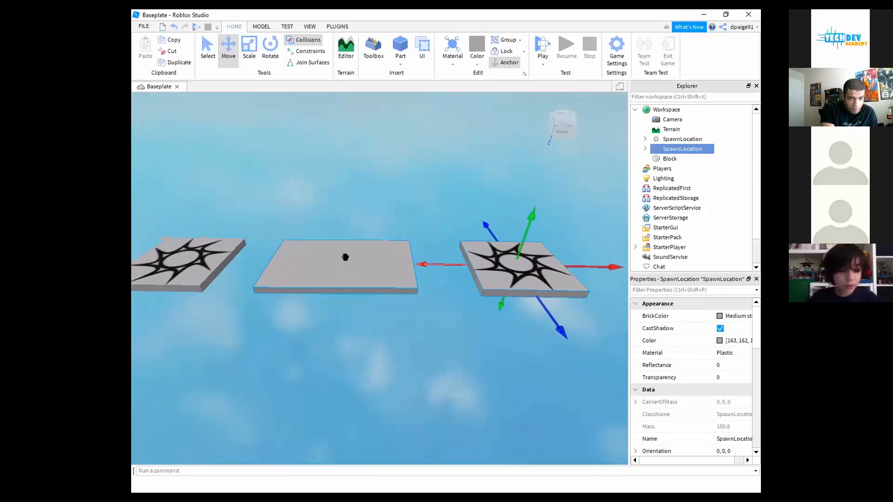
Delete the SpawnLocation copy beyond the far end of the Block
{"action": "left_click", "coordinate": [311, 186]}
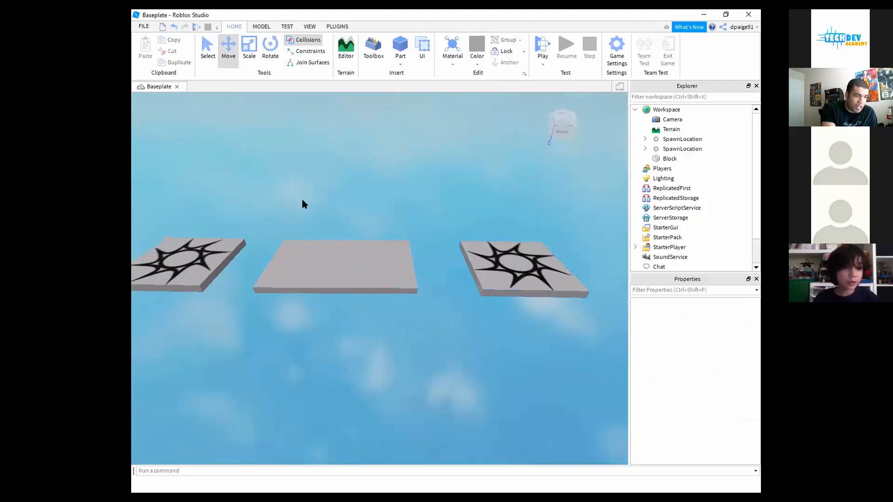
{"action": "middle_click_drag", "start_coordinate": [303, 199], "coordinate": [305, 200]}
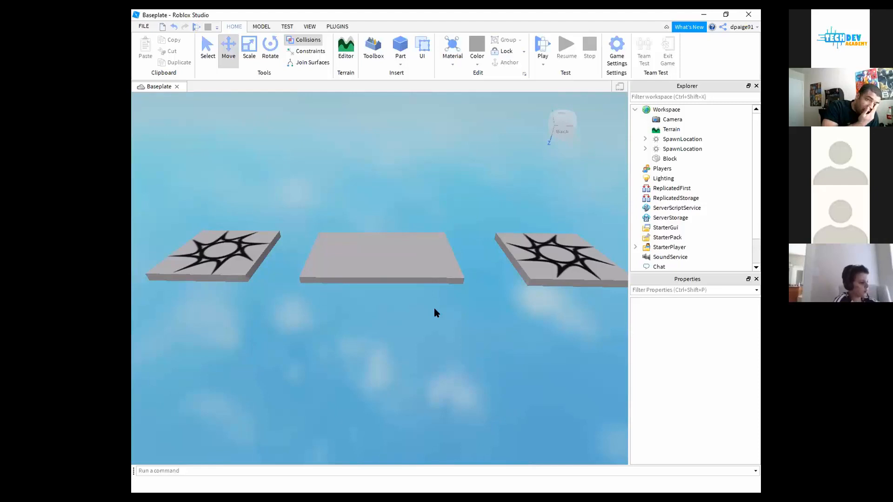
{"action": "left_click", "coordinate": [549, 246]}
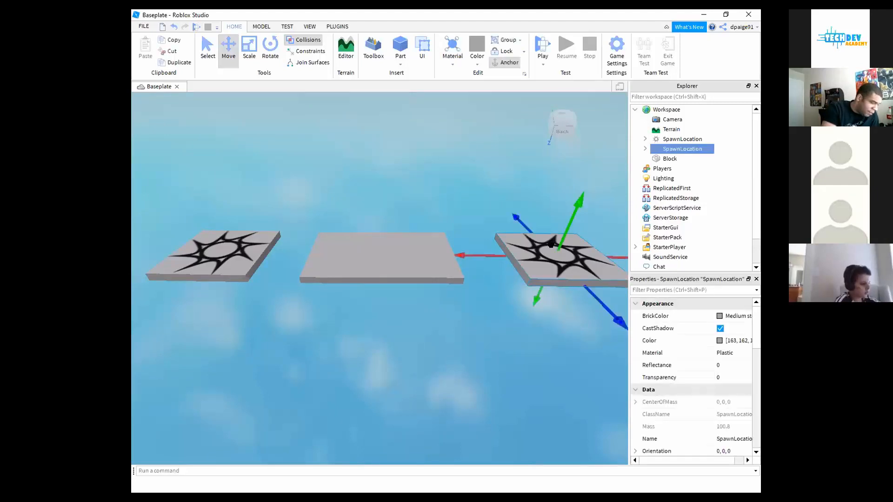
{"action": "key", "text": "Delete"}
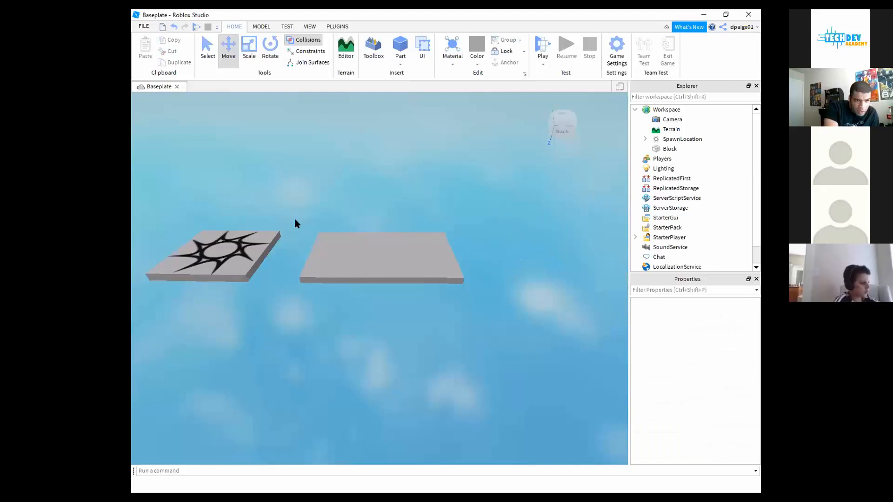
Select the remaining SpawnLocation, collapse its contents in the object tree, and duplicate it
{"action": "left_click", "coordinate": [242, 254]}
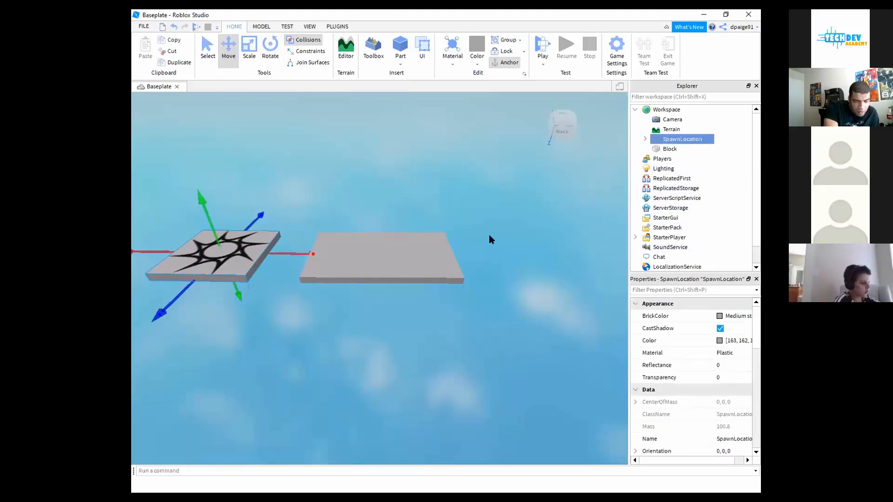
{"action": "left_click", "coordinate": [215, 52]}
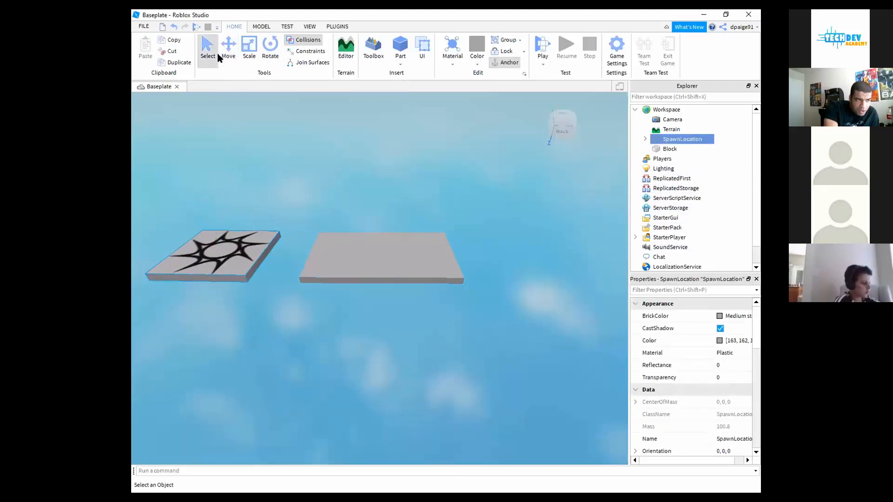
{"action": "left_click", "coordinate": [236, 247]}
{"action": "left_click", "coordinate": [294, 215]}
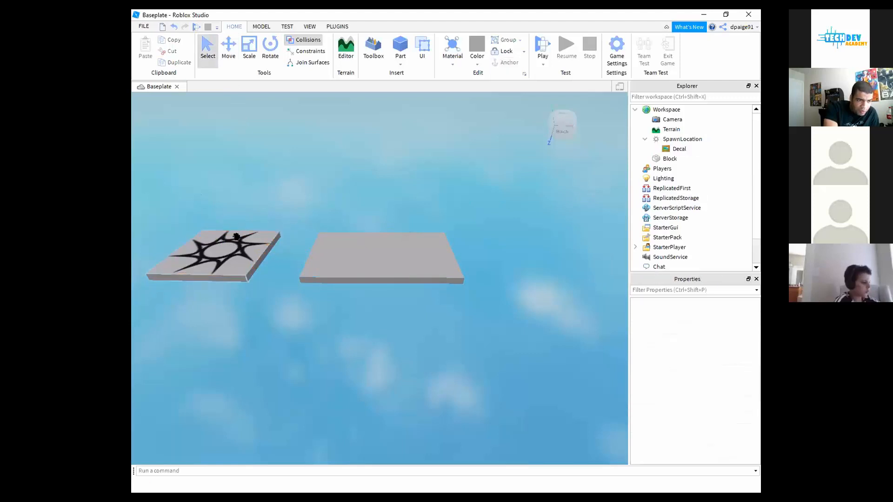
{"action": "left_click", "coordinate": [236, 237]}
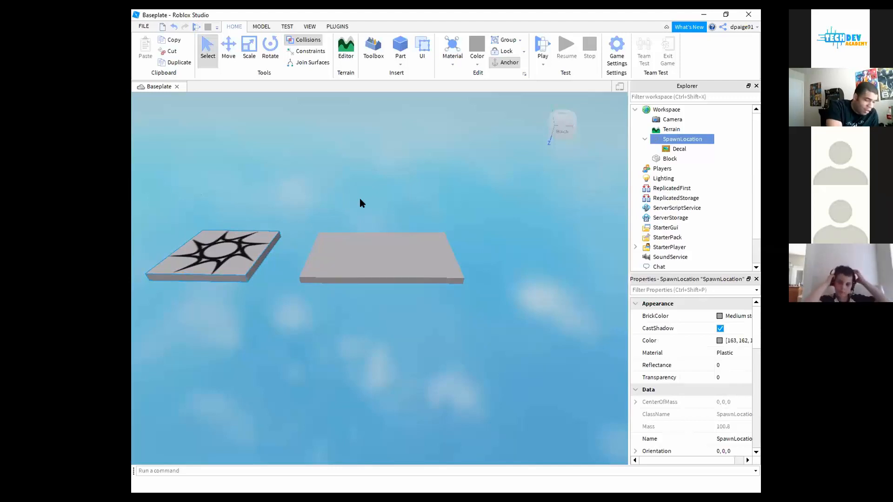
{"action": "left_click", "coordinate": [644, 139]}
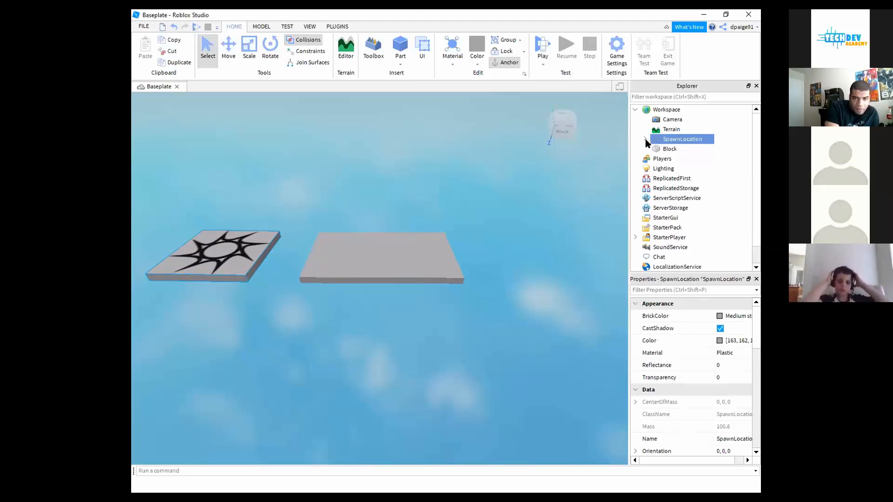
{"action": "right_click", "coordinate": [671, 140]}
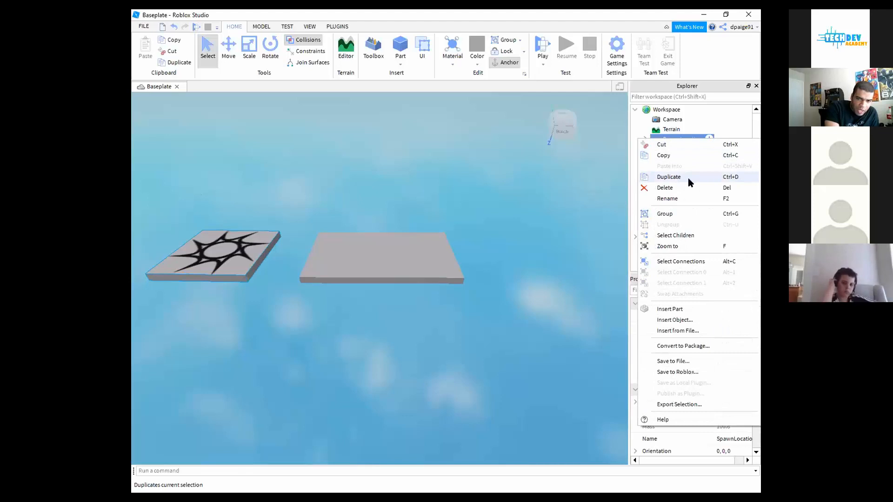
{"action": "left_click", "coordinate": [675, 181]}
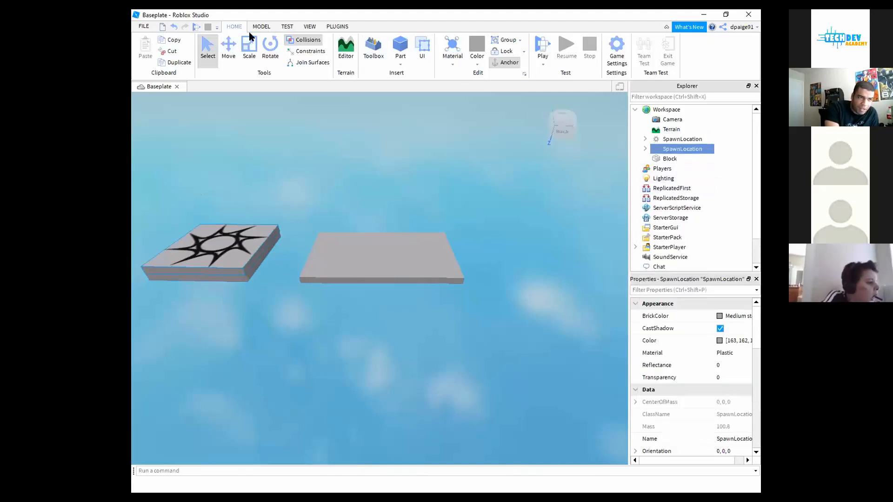
Move the SpawnLocation copy along the X axis past the Block, leaving a gap, and lower it slightly to line up with the other platforms
{"action": "left_click", "coordinate": [229, 52]}
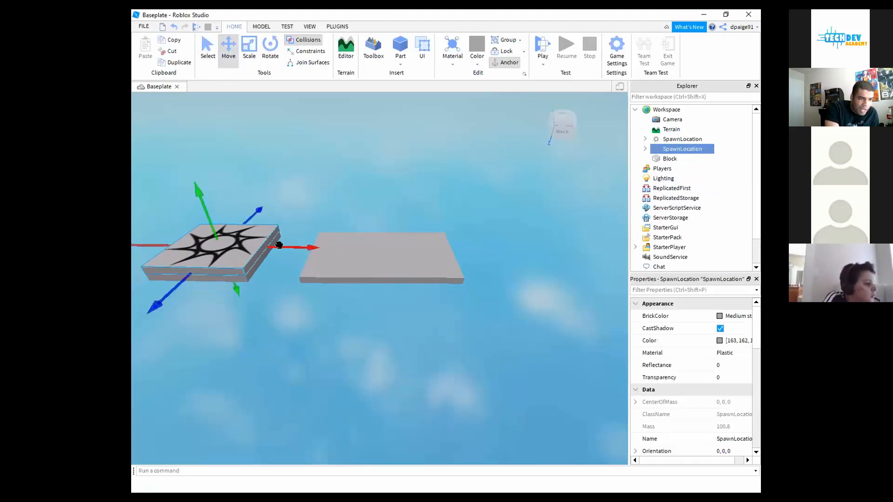
{"action": "left_click_drag", "start_coordinate": [280, 246], "coordinate": [587, 251]}
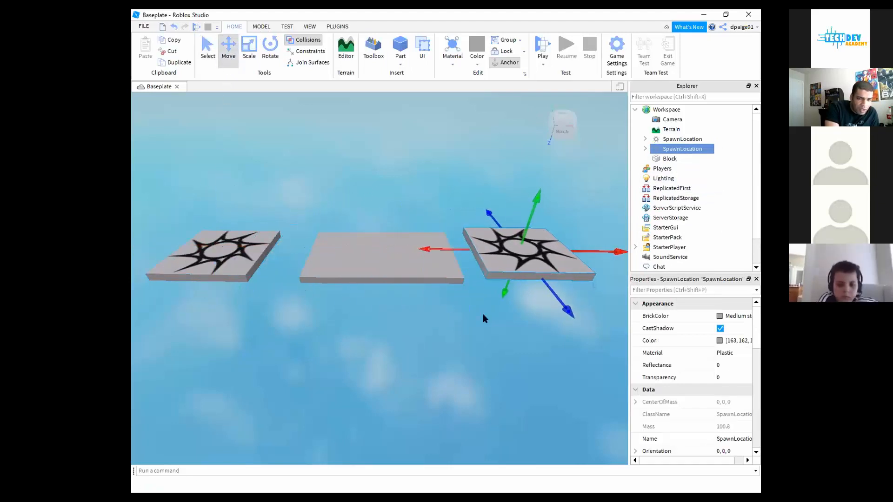
{"action": "middle_click_drag", "start_coordinate": [484, 319], "coordinate": [461, 320]}
{"action": "left_click_drag", "start_coordinate": [525, 277], "coordinate": [542, 277]}
{"action": "left_click_drag", "start_coordinate": [473, 217], "coordinate": [474, 223]}
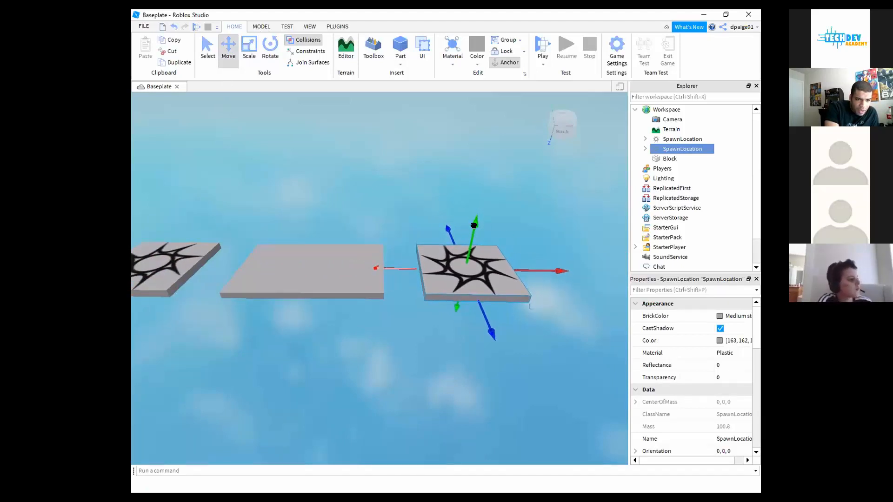
{"action": "left_click", "coordinate": [389, 174]}
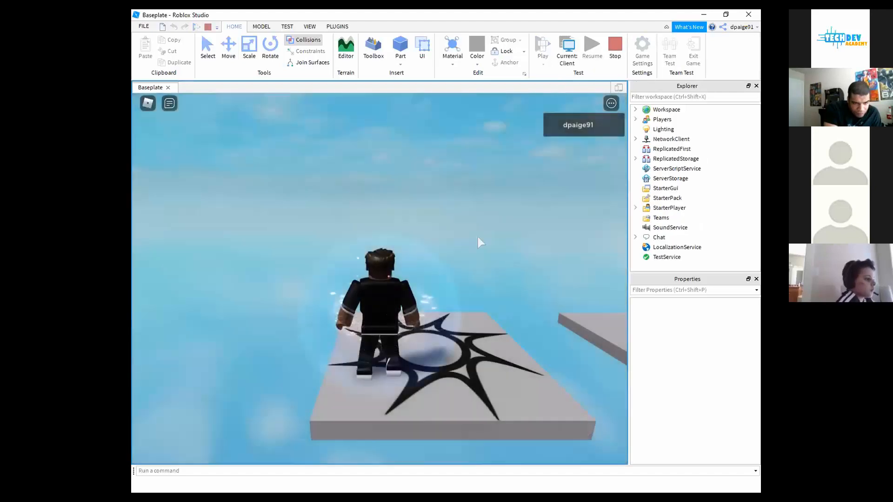
Playtest the course several times, checking on which SpawnLocation the avatar starts and viewing all platforms, stopping each test
{"action": "right_click_drag", "start_coordinate": [401, 260], "coordinate": [401, 258]}
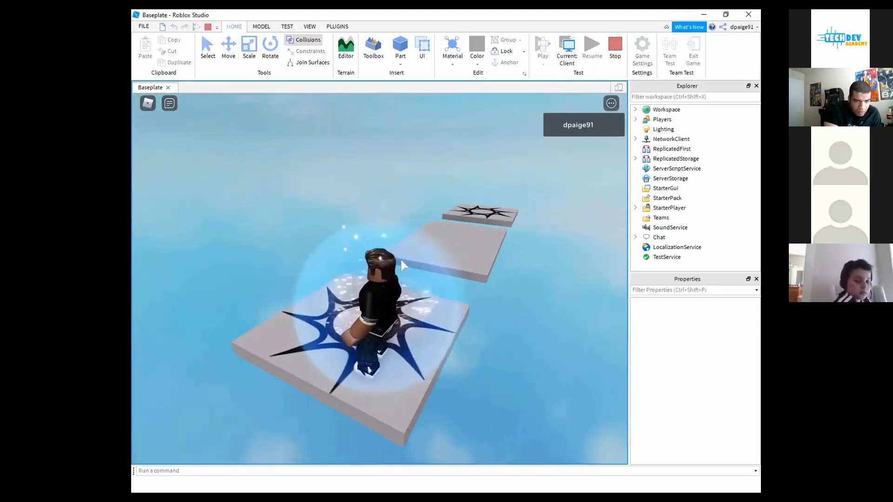
{"action": "left_click", "coordinate": [576, 60]}
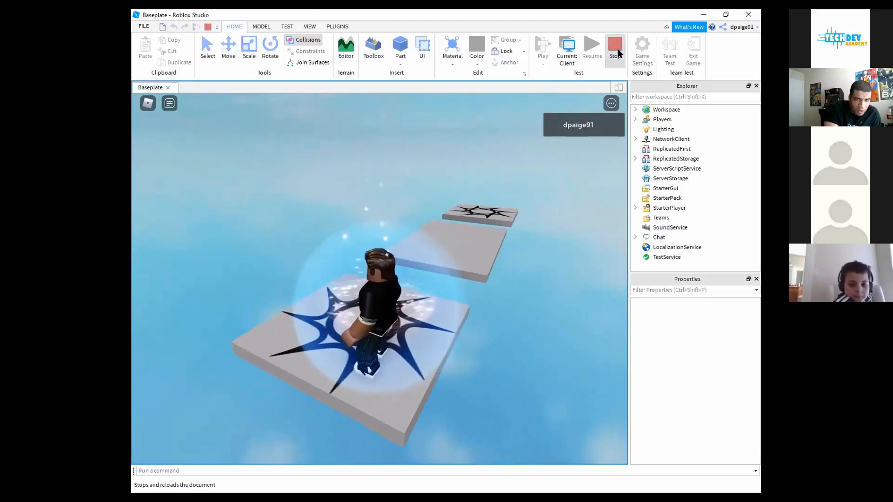
{"action": "left_click", "coordinate": [613, 65]}
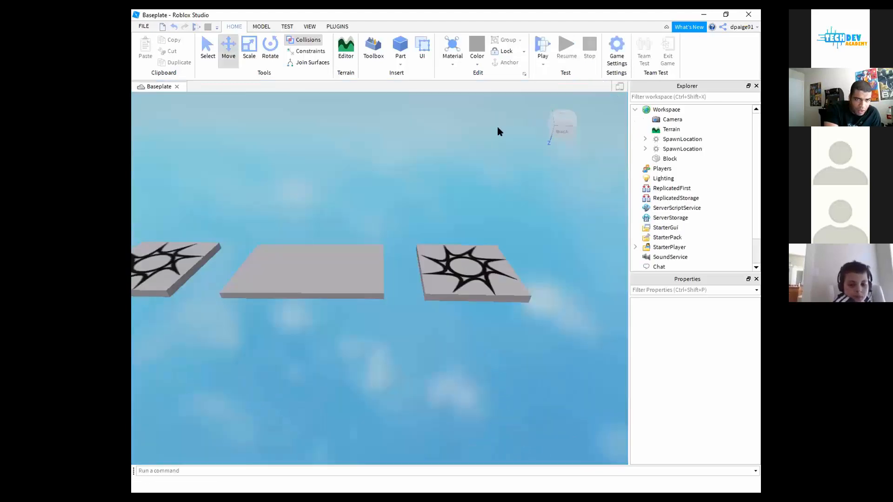
{"action": "left_click", "coordinate": [541, 45]}
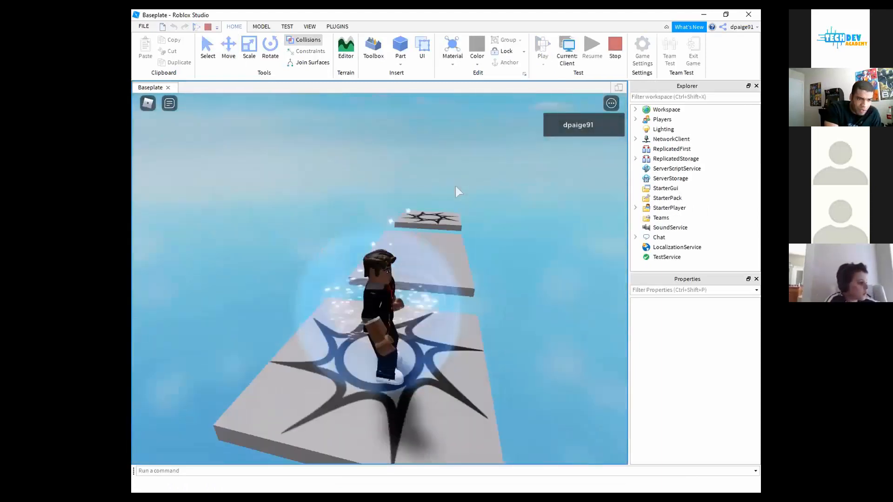
{"action": "right_click_drag", "start_coordinate": [526, 225], "coordinate": [520, 228]}
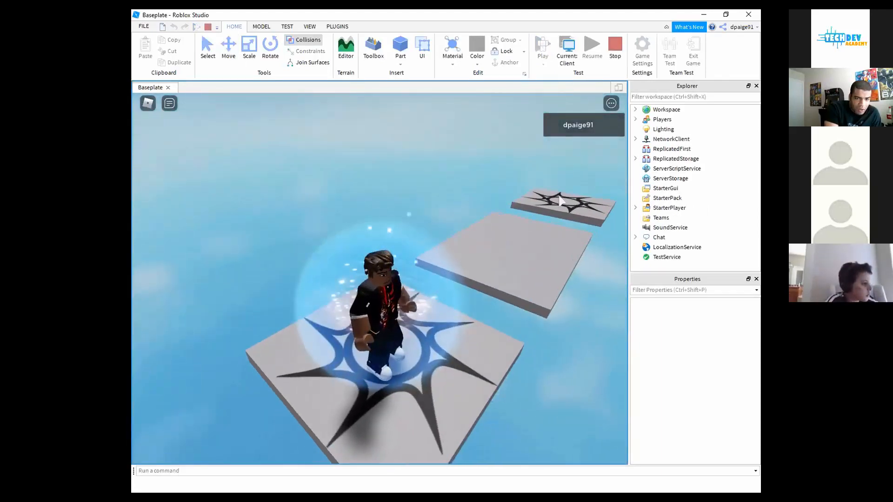
{"action": "left_click", "coordinate": [615, 45]}
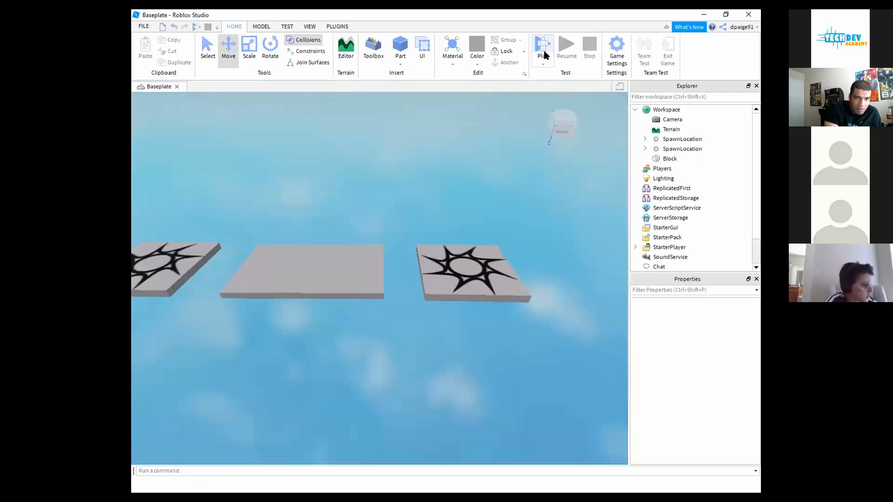
{"action": "left_click", "coordinate": [546, 50]}
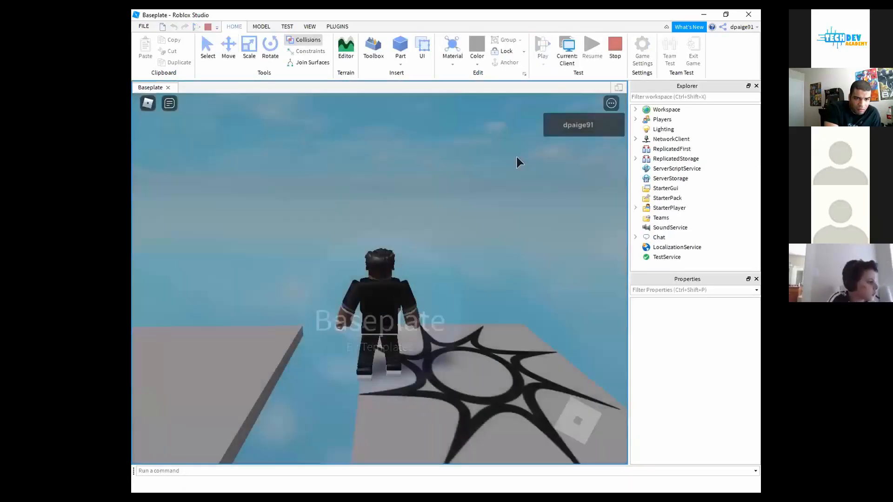
{"action": "right_click_drag", "start_coordinate": [511, 227], "coordinate": [510, 227]}
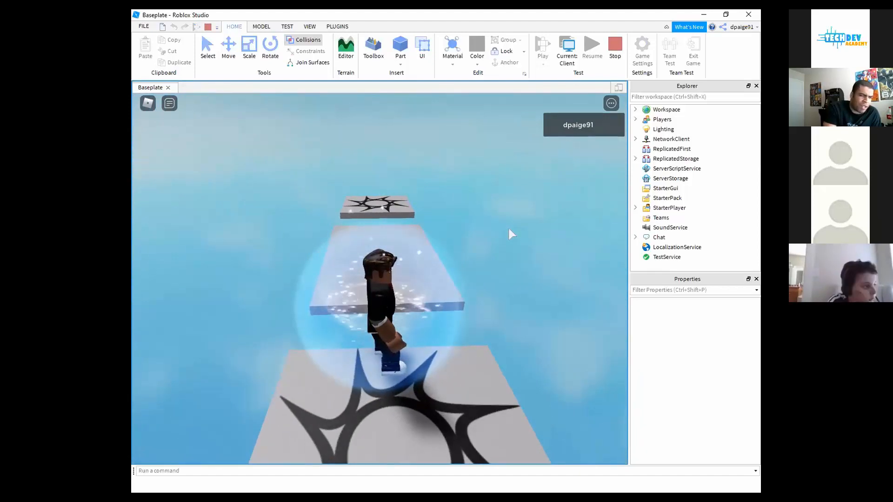
{"action": "right_click_drag", "start_coordinate": [520, 224], "coordinate": [519, 222]}
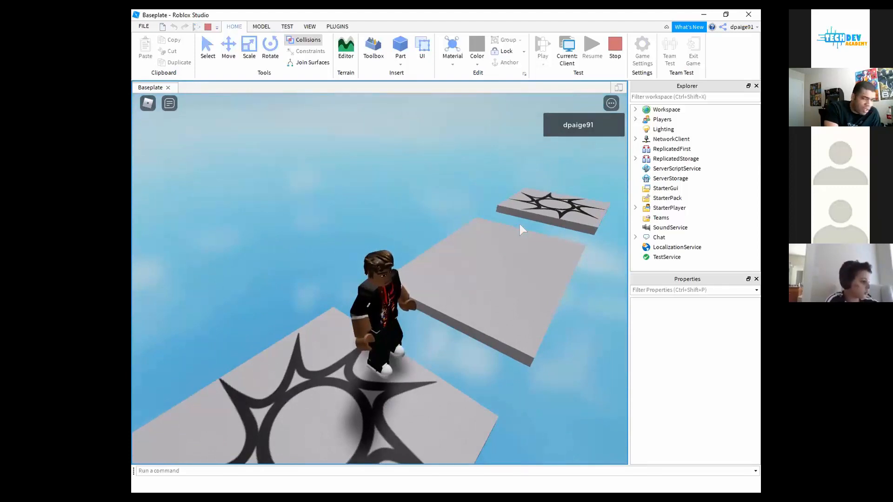
{"action": "left_click", "coordinate": [615, 35]}
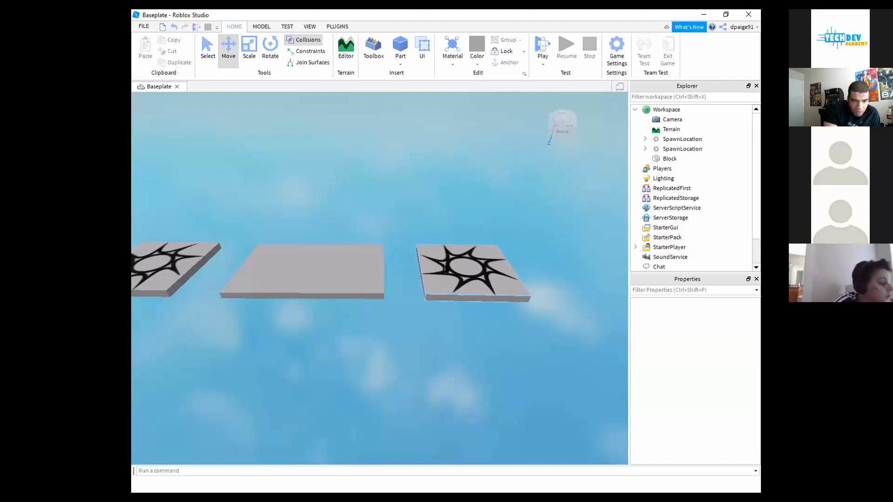
Colour the duplicated SpawnLocation beyond the Block Really red
{"action": "left_click", "coordinate": [470, 258]}
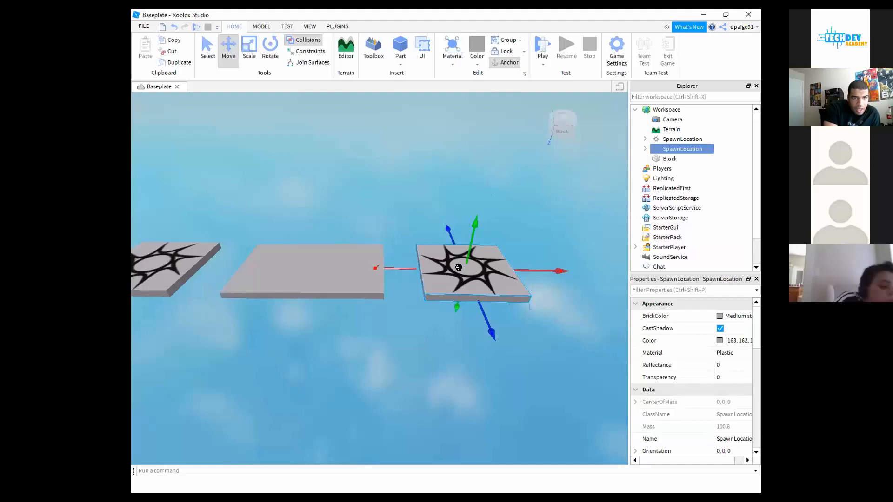
{"action": "left_click", "coordinate": [208, 49]}
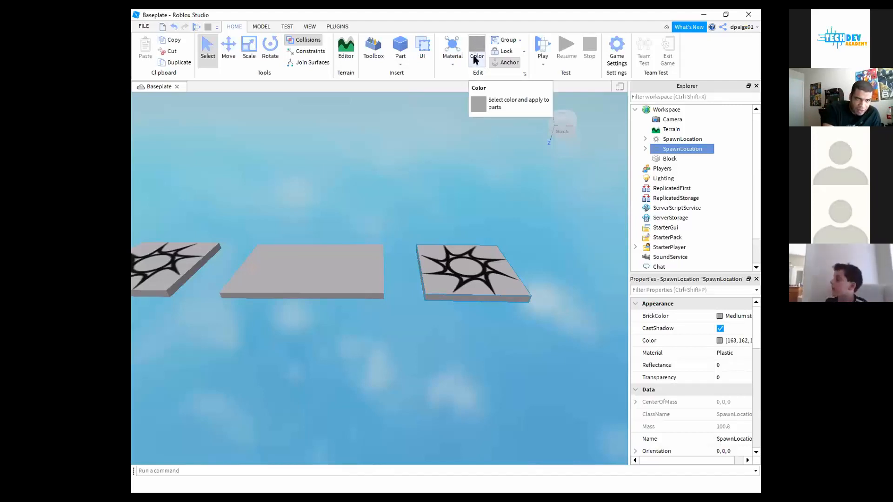
{"action": "left_click", "coordinate": [479, 63]}
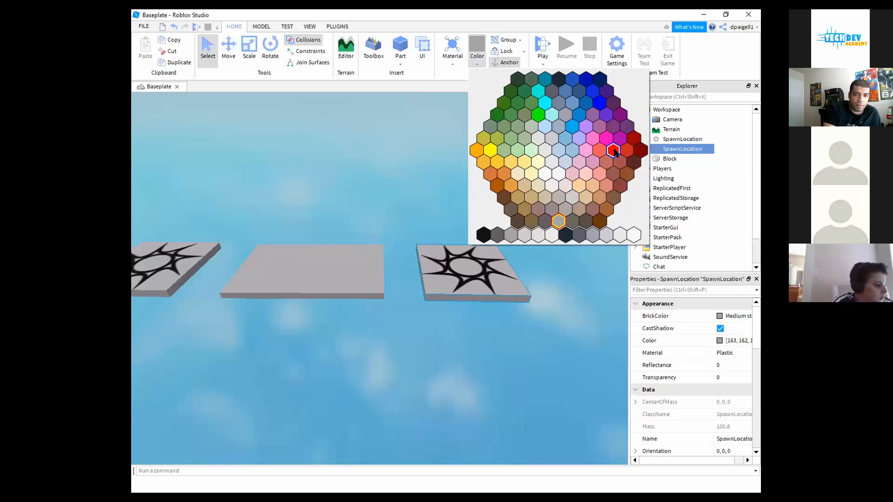
{"action": "left_click", "coordinate": [613, 150]}
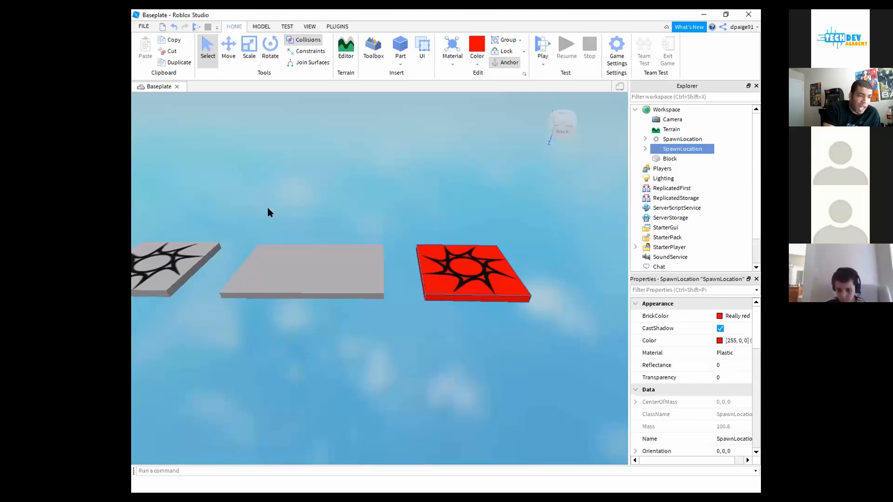
Playtest the course twice to check whether the avatar starts on the grey or the red SpawnLocation, stopping each test
{"action": "key", "text": "a"}
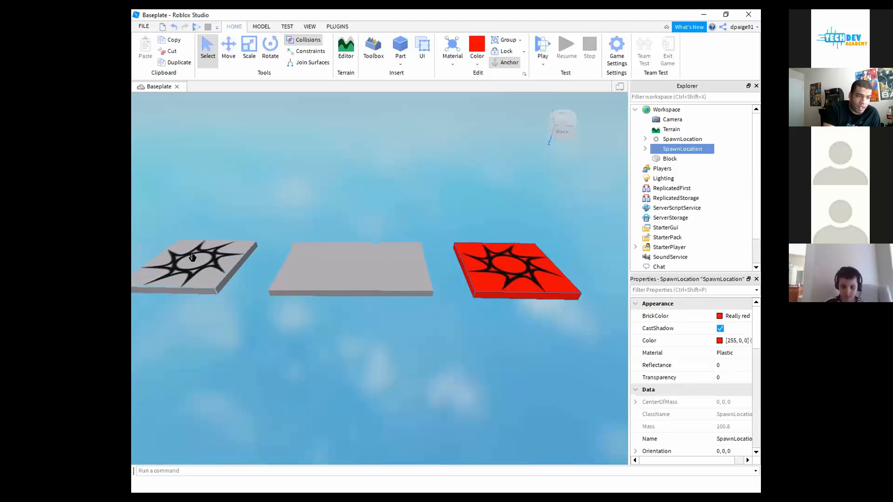
{"action": "left_click", "coordinate": [193, 258]}
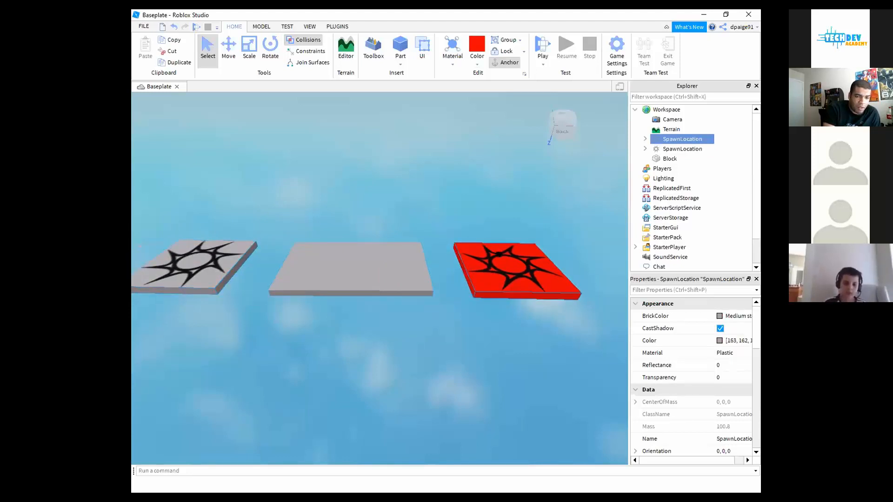
{"action": "left_click", "coordinate": [475, 253]}
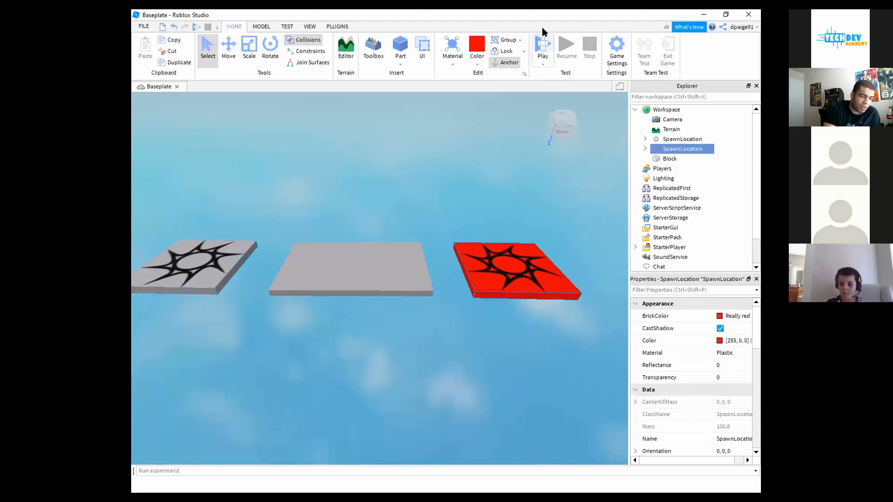
{"action": "left_click", "coordinate": [543, 44]}
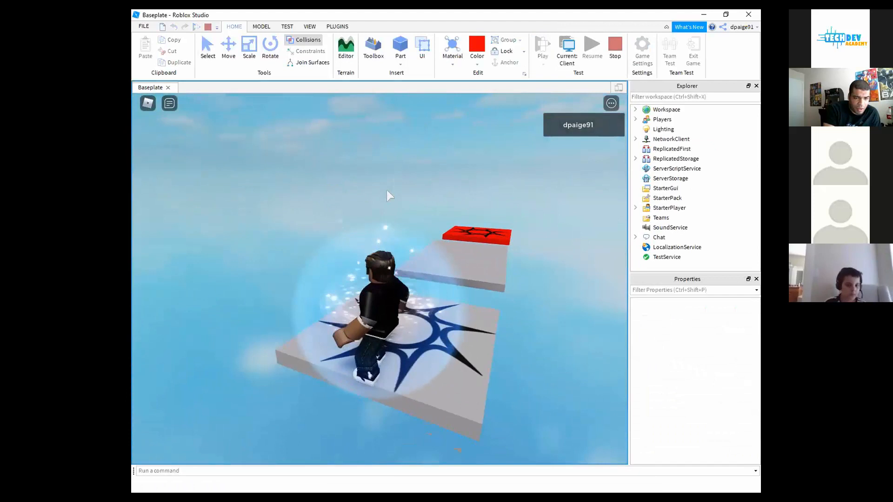
{"action": "right_click_drag", "start_coordinate": [386, 190], "coordinate": [391, 191]}
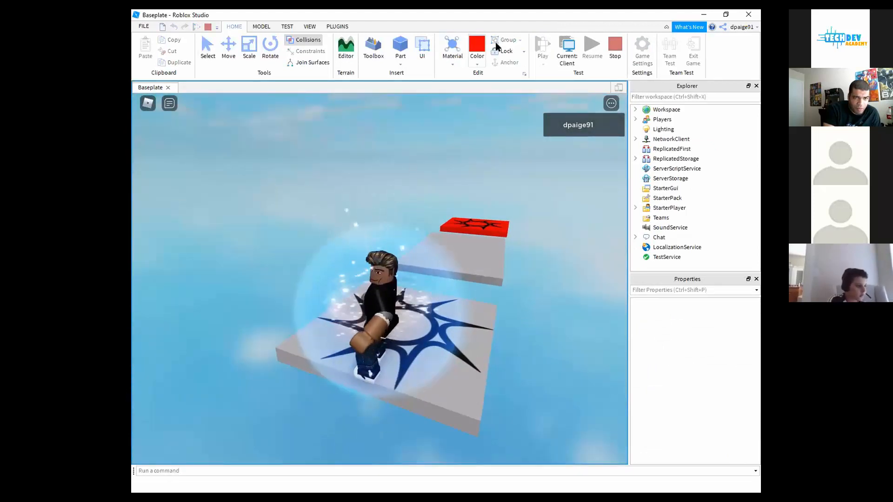
{"action": "left_click", "coordinate": [609, 46]}
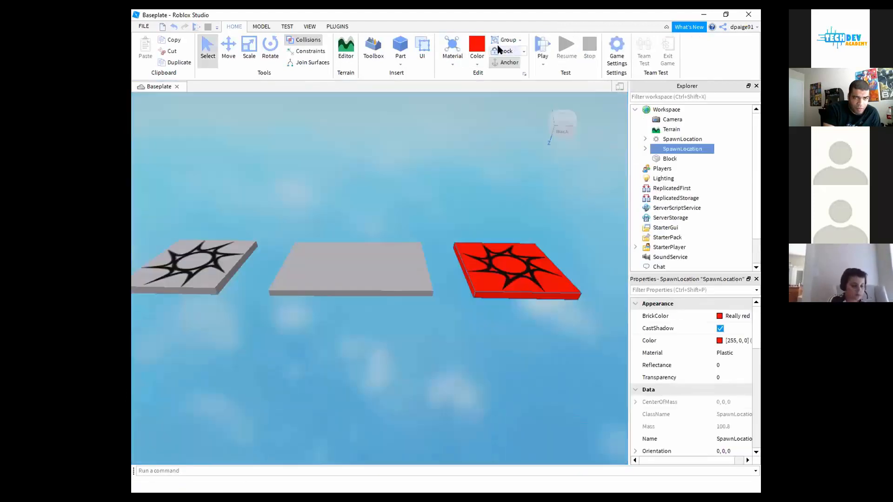
{"action": "left_click", "coordinate": [542, 44]}
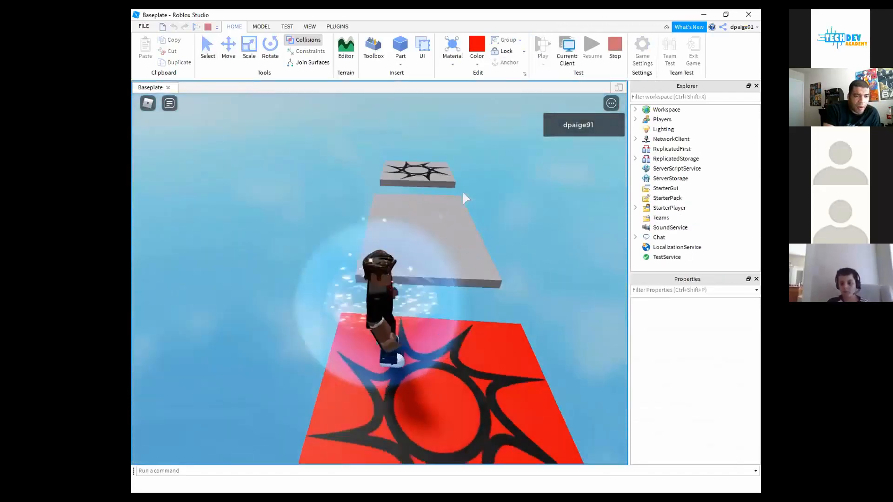
{"action": "right_click_drag", "start_coordinate": [463, 193], "coordinate": [464, 195]}
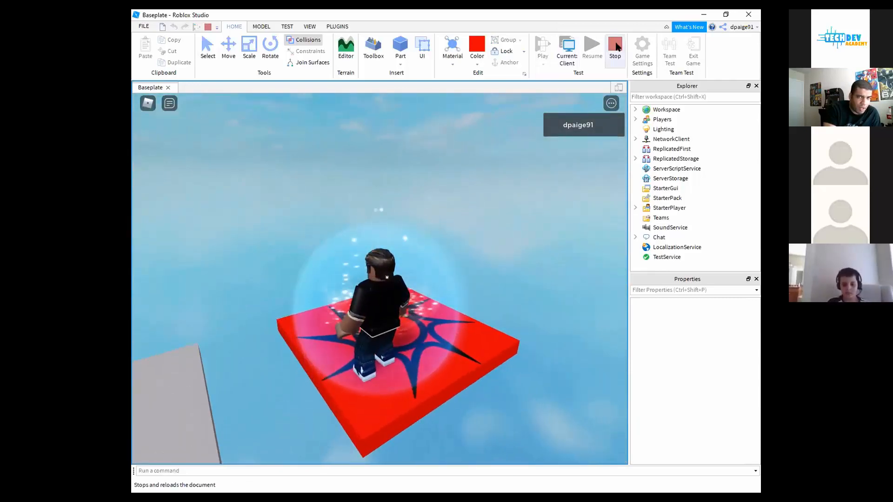
{"action": "left_click", "coordinate": [615, 45]}
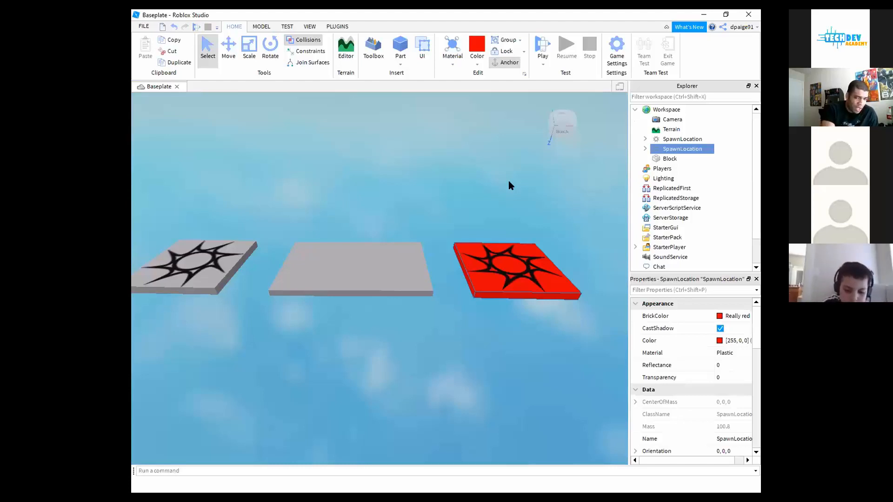
Select the grey and the red SpawnLocation alternately to compare the two spawn platforms on either side of the Block
{"action": "left_click", "coordinate": [202, 256]}
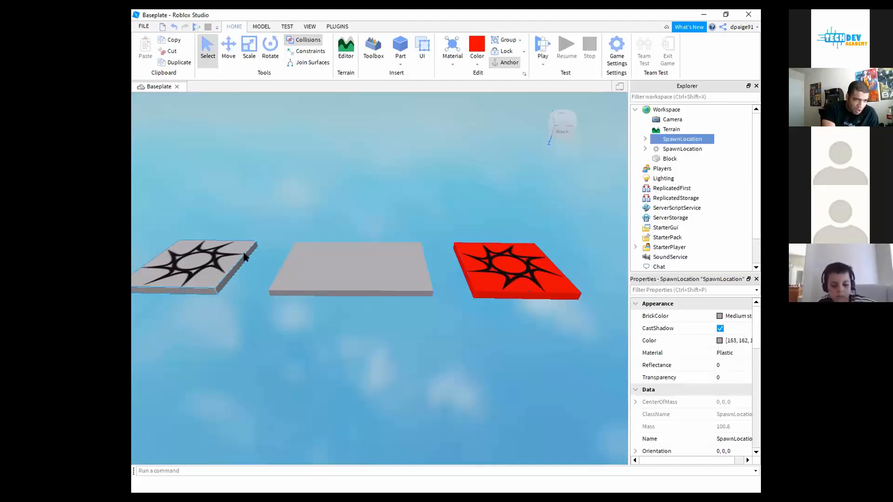
{"action": "left_click", "coordinate": [498, 256]}
{"action": "left_click", "coordinate": [218, 252]}
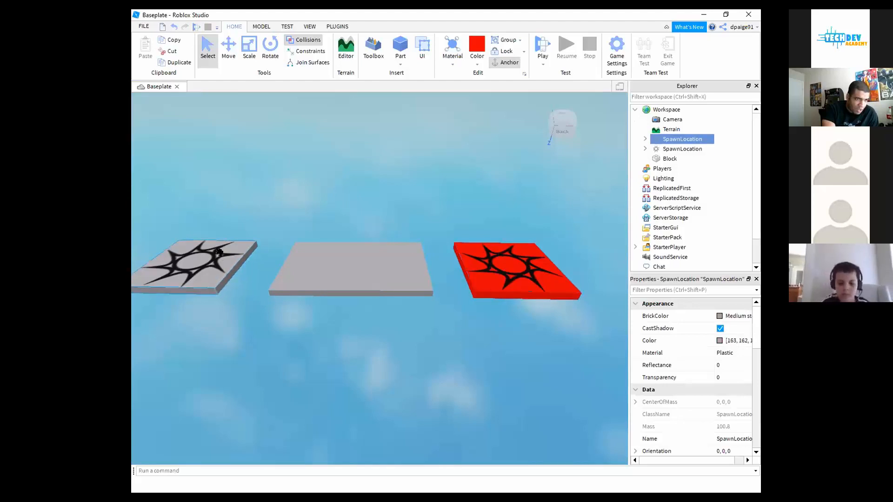
{"action": "left_click", "coordinate": [481, 264]}
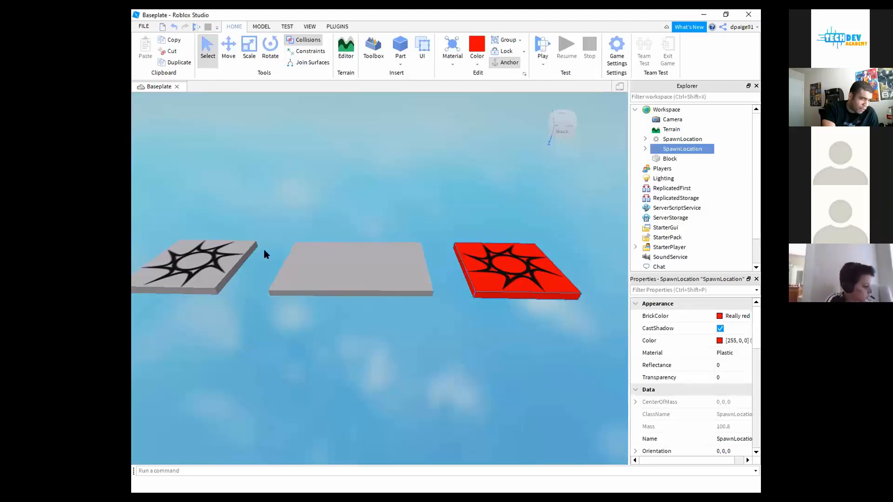
{"action": "left_click", "coordinate": [235, 249]}
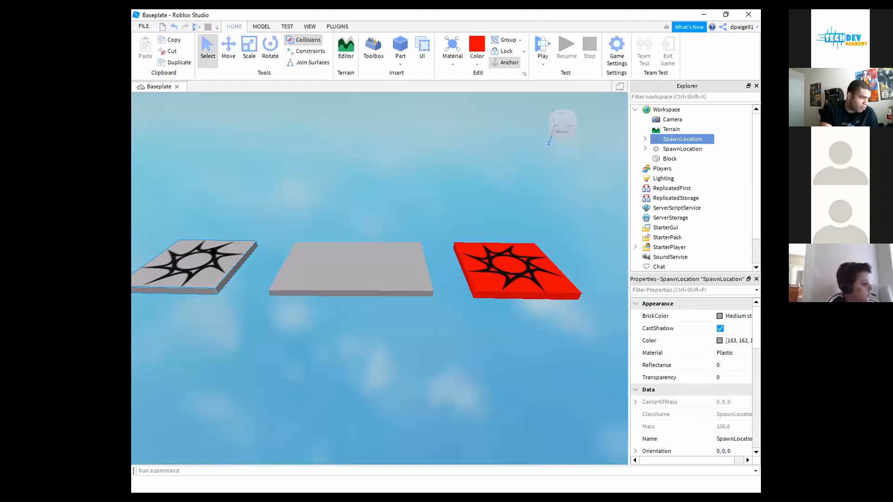
{"action": "left_click", "coordinate": [492, 254]}
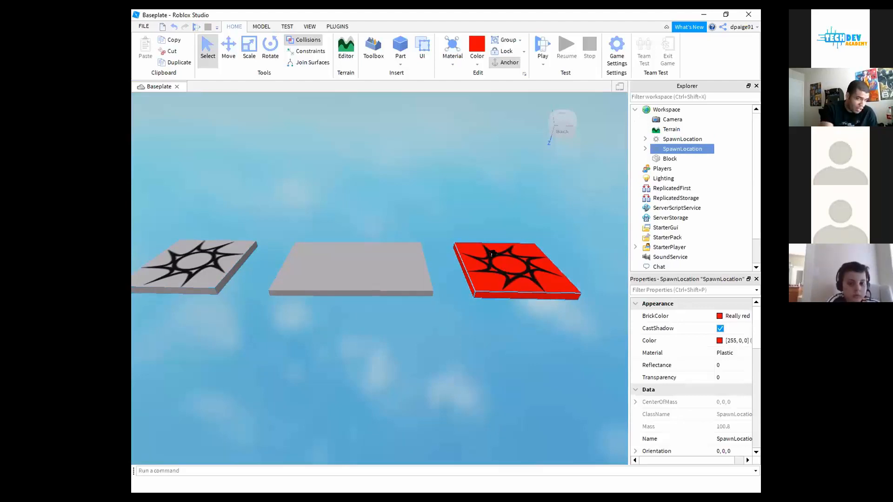
{"action": "left_click", "coordinate": [223, 266]}
{"action": "left_click", "coordinate": [493, 259]}
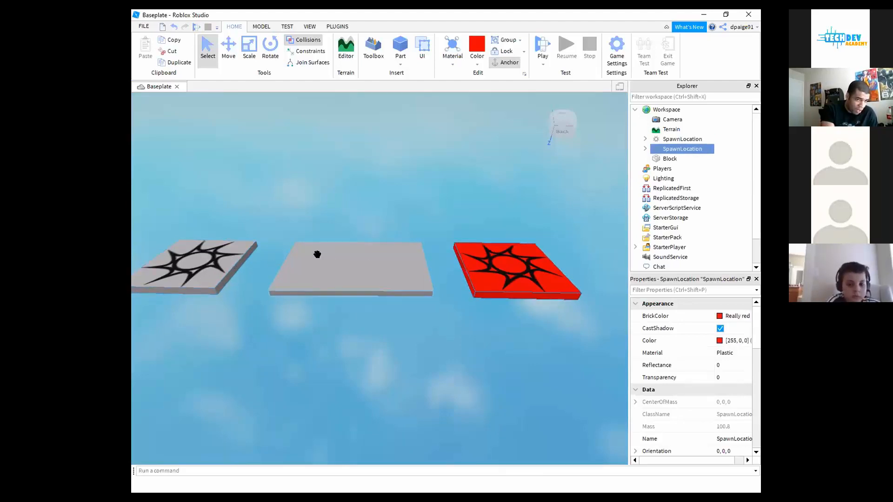
{"action": "left_click", "coordinate": [220, 260]}
{"action": "left_click", "coordinate": [518, 273]}
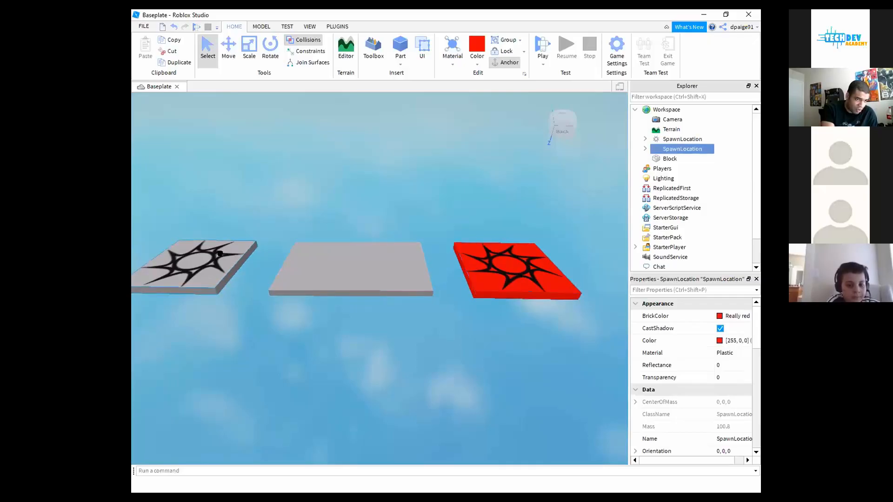